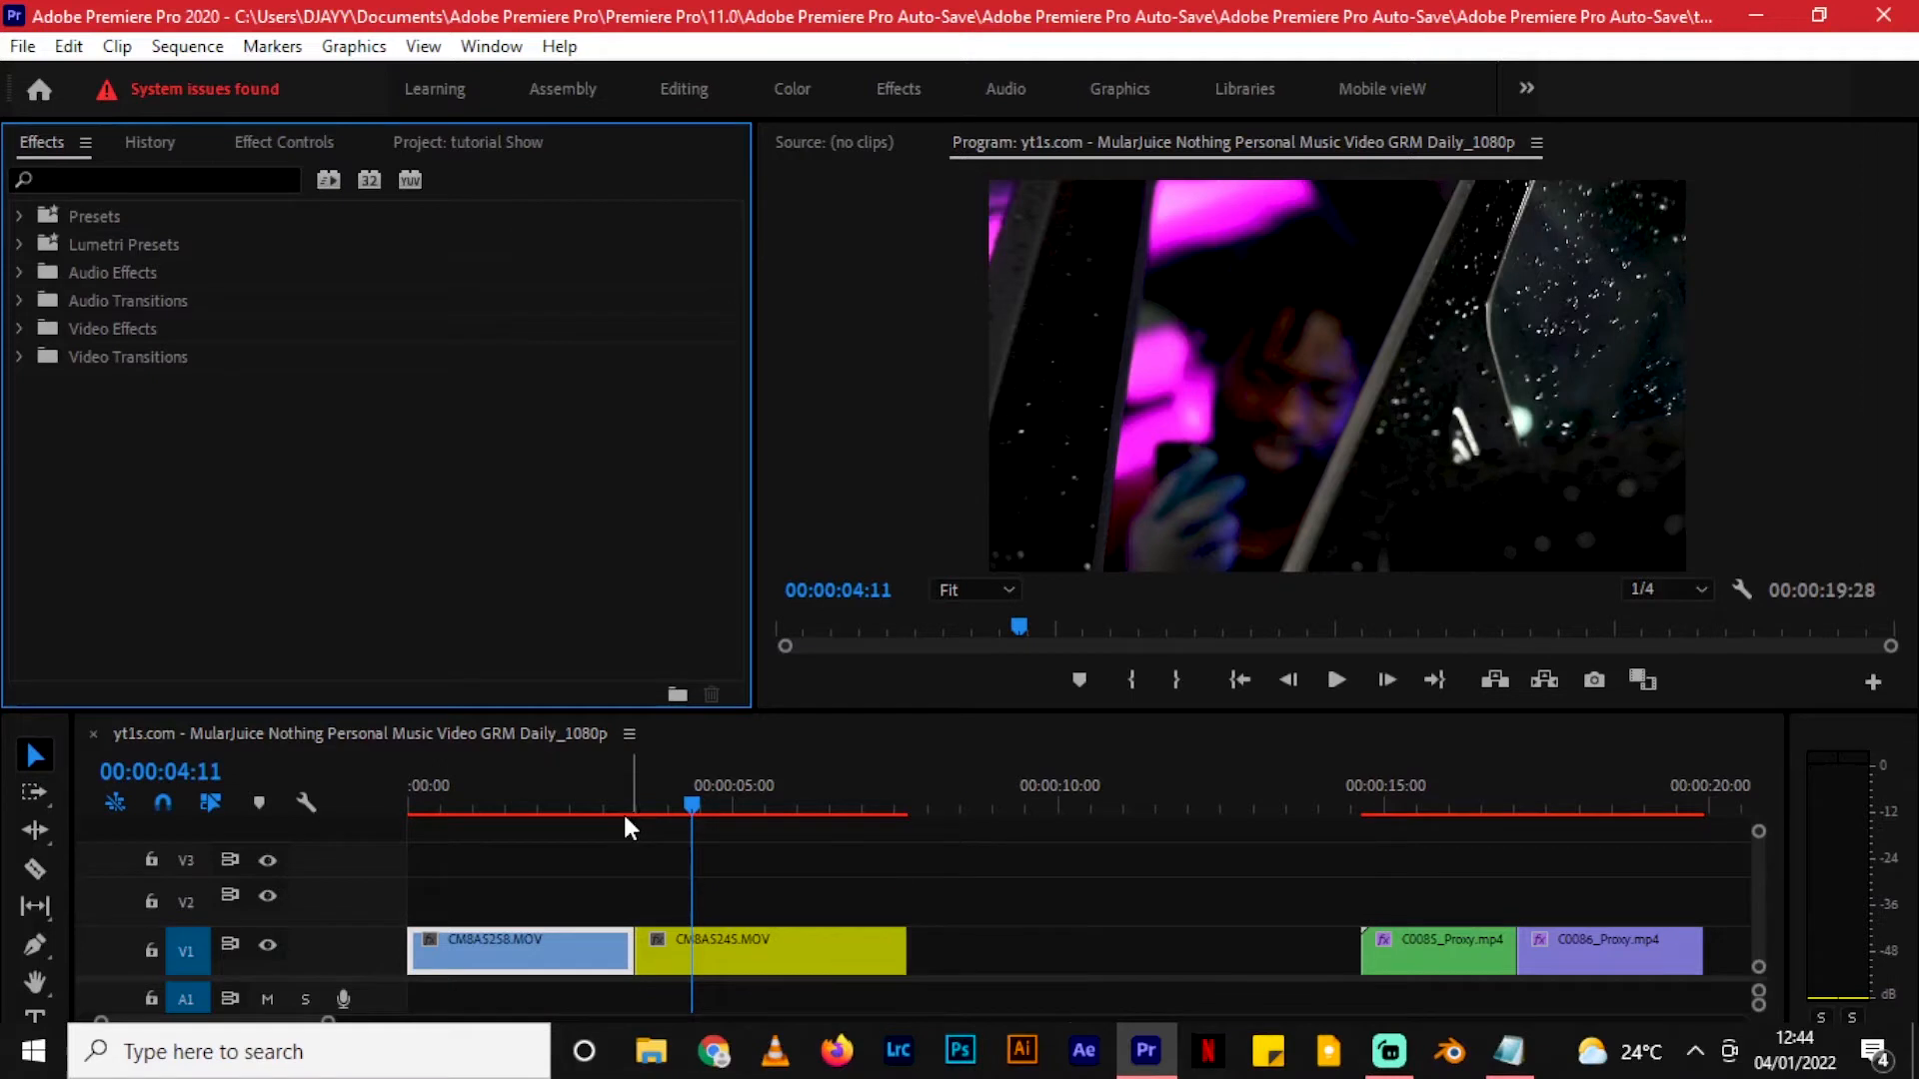
- Play the sequence from the beginning
{"action": "left_click_drag", "start_coordinate": [621, 810], "coordinate": [425, 784]}
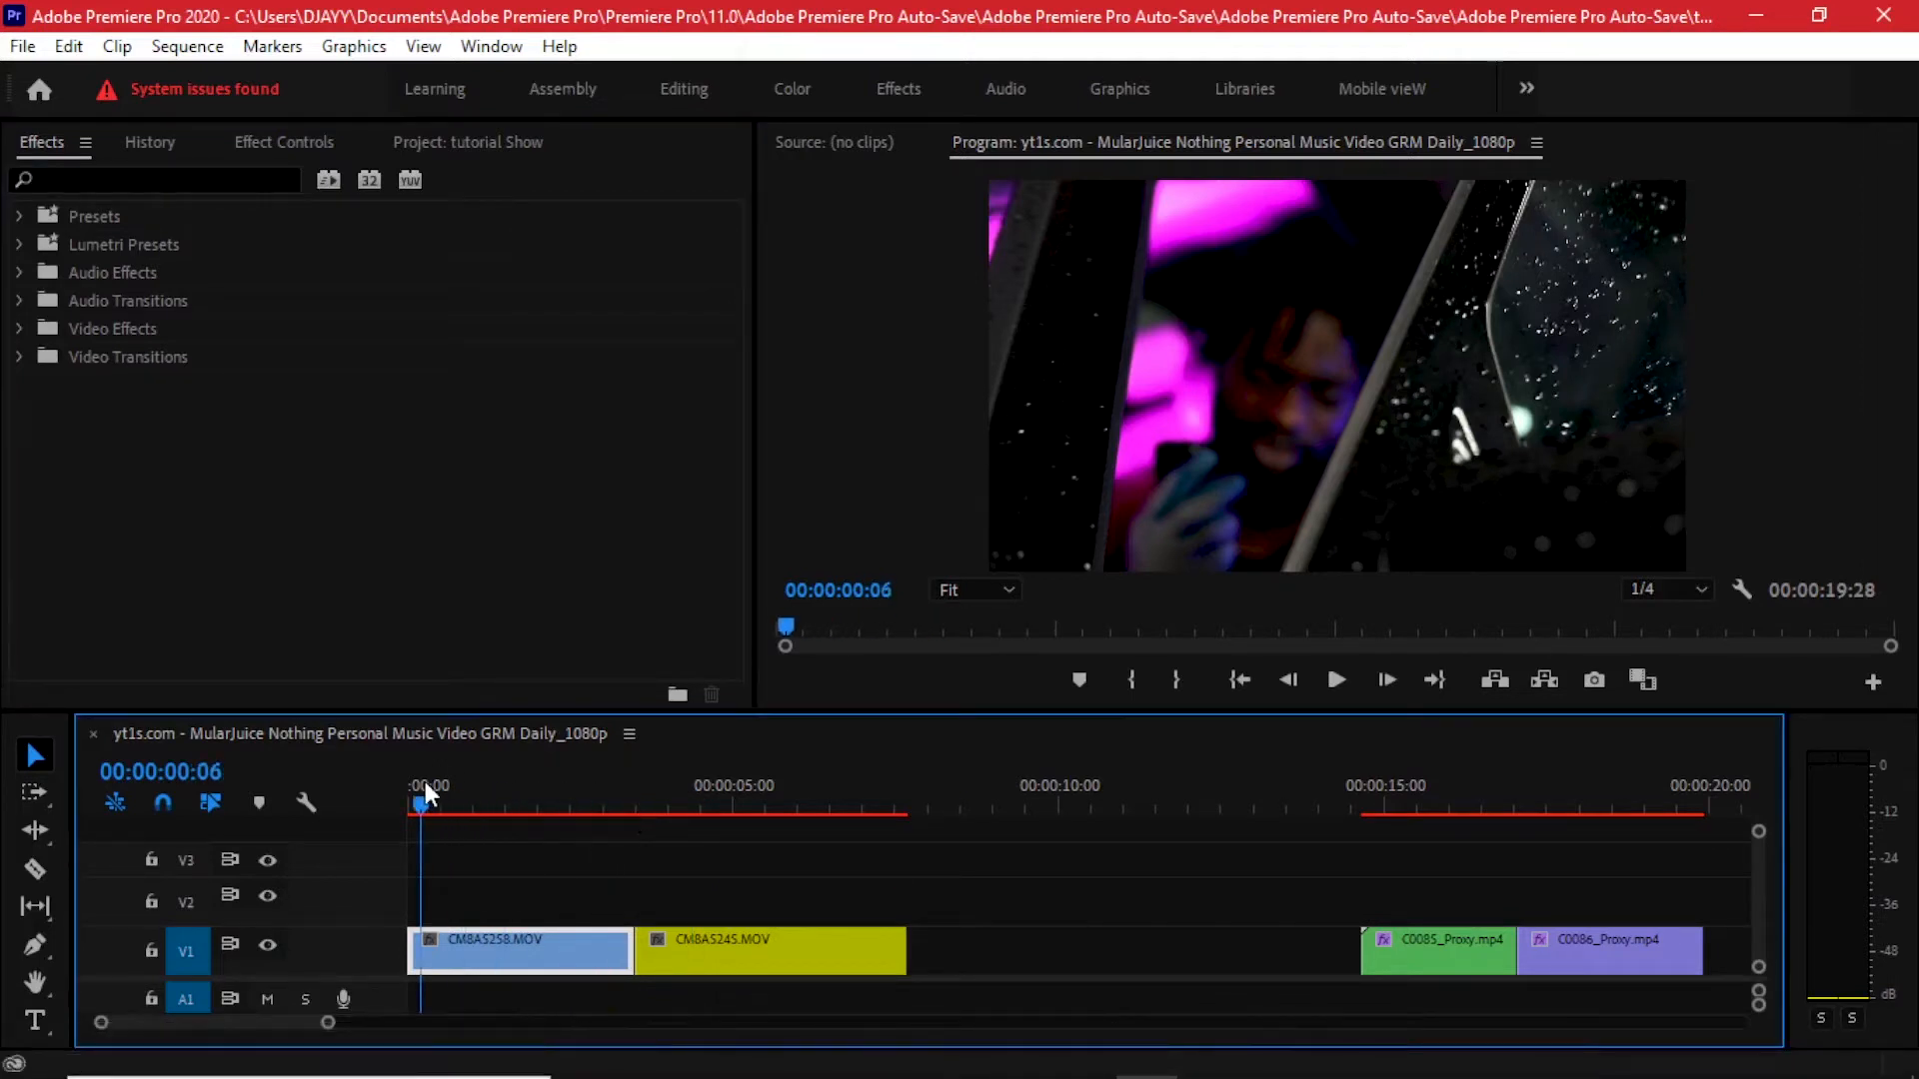
{"action": "key", "text": "space"}
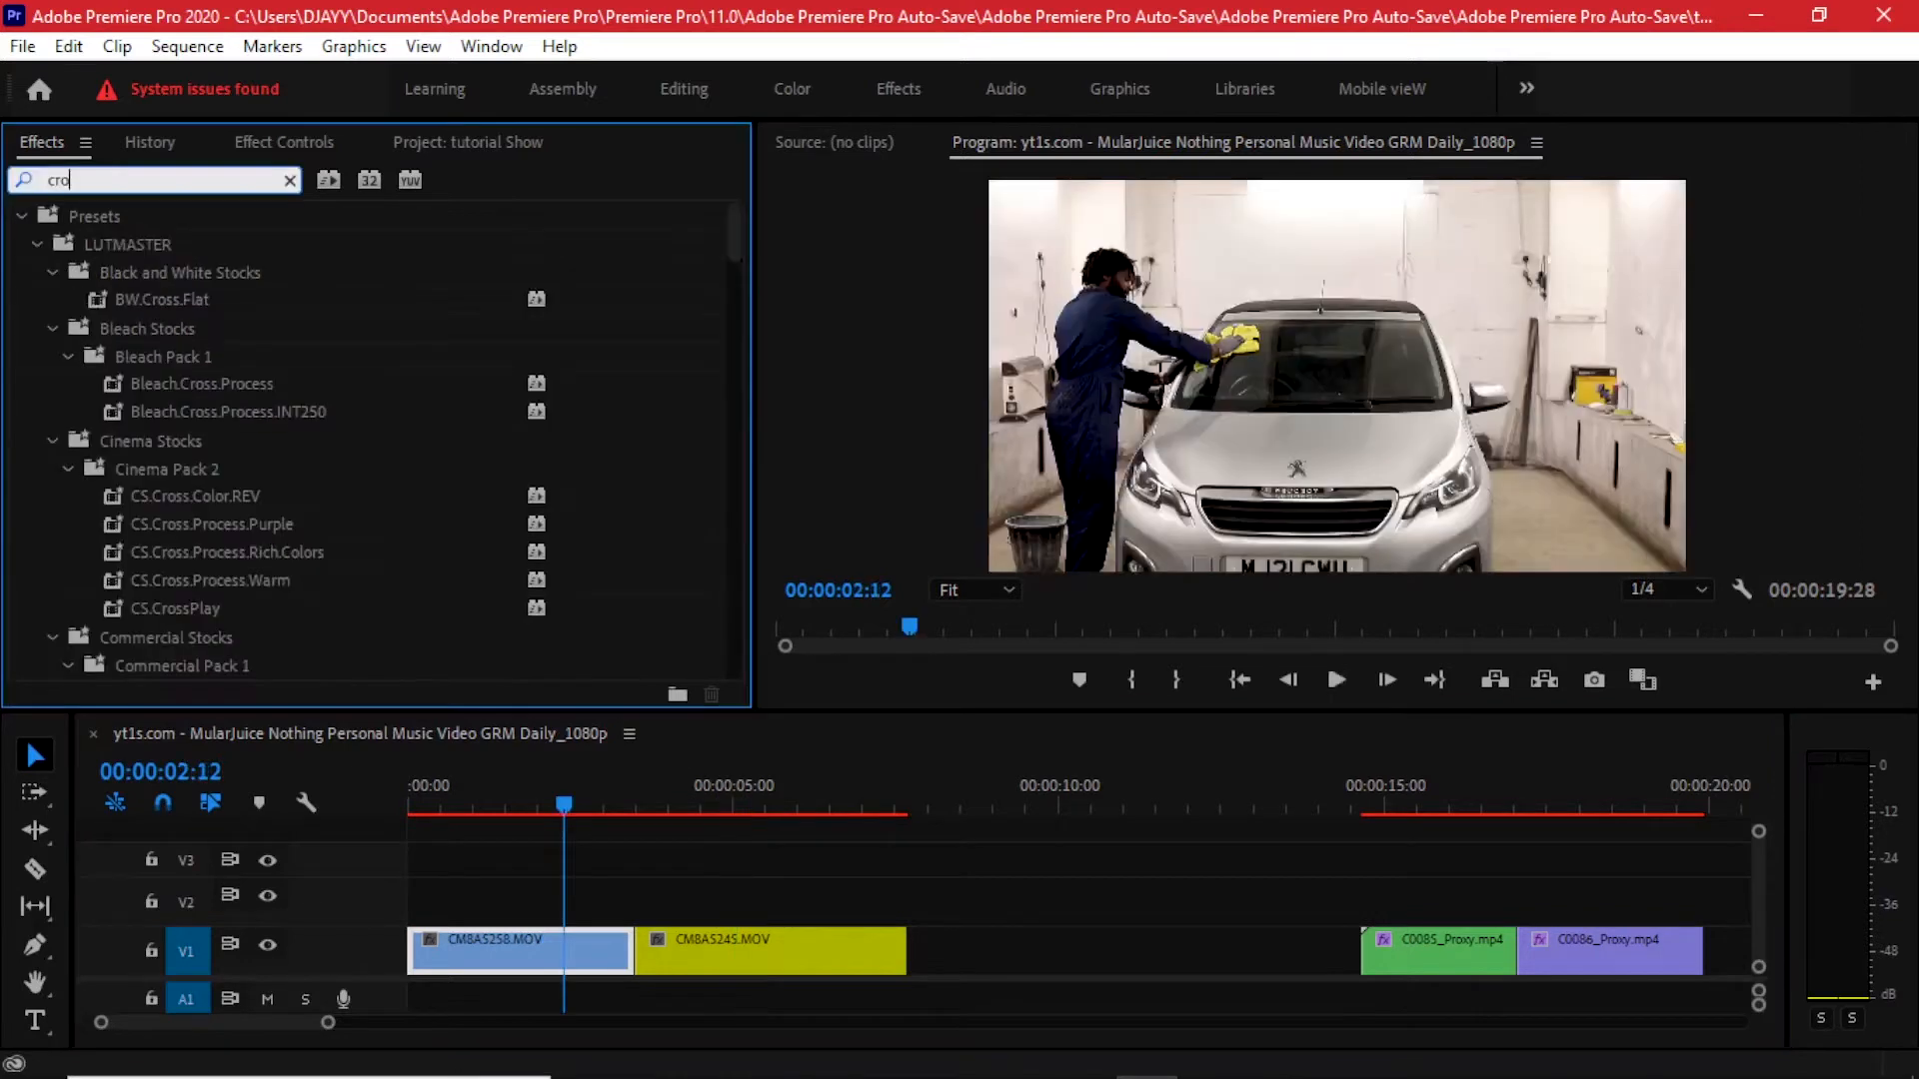
- Search the effects for "cross" and apply Cross Dissolve to the cut between CM8A5258.MOV and CM8A5245.MOV
{"action": "type", "text": "ss"}
{"action": "left_click_drag", "start_coordinate": [150, 579], "coordinate": [633, 959]}
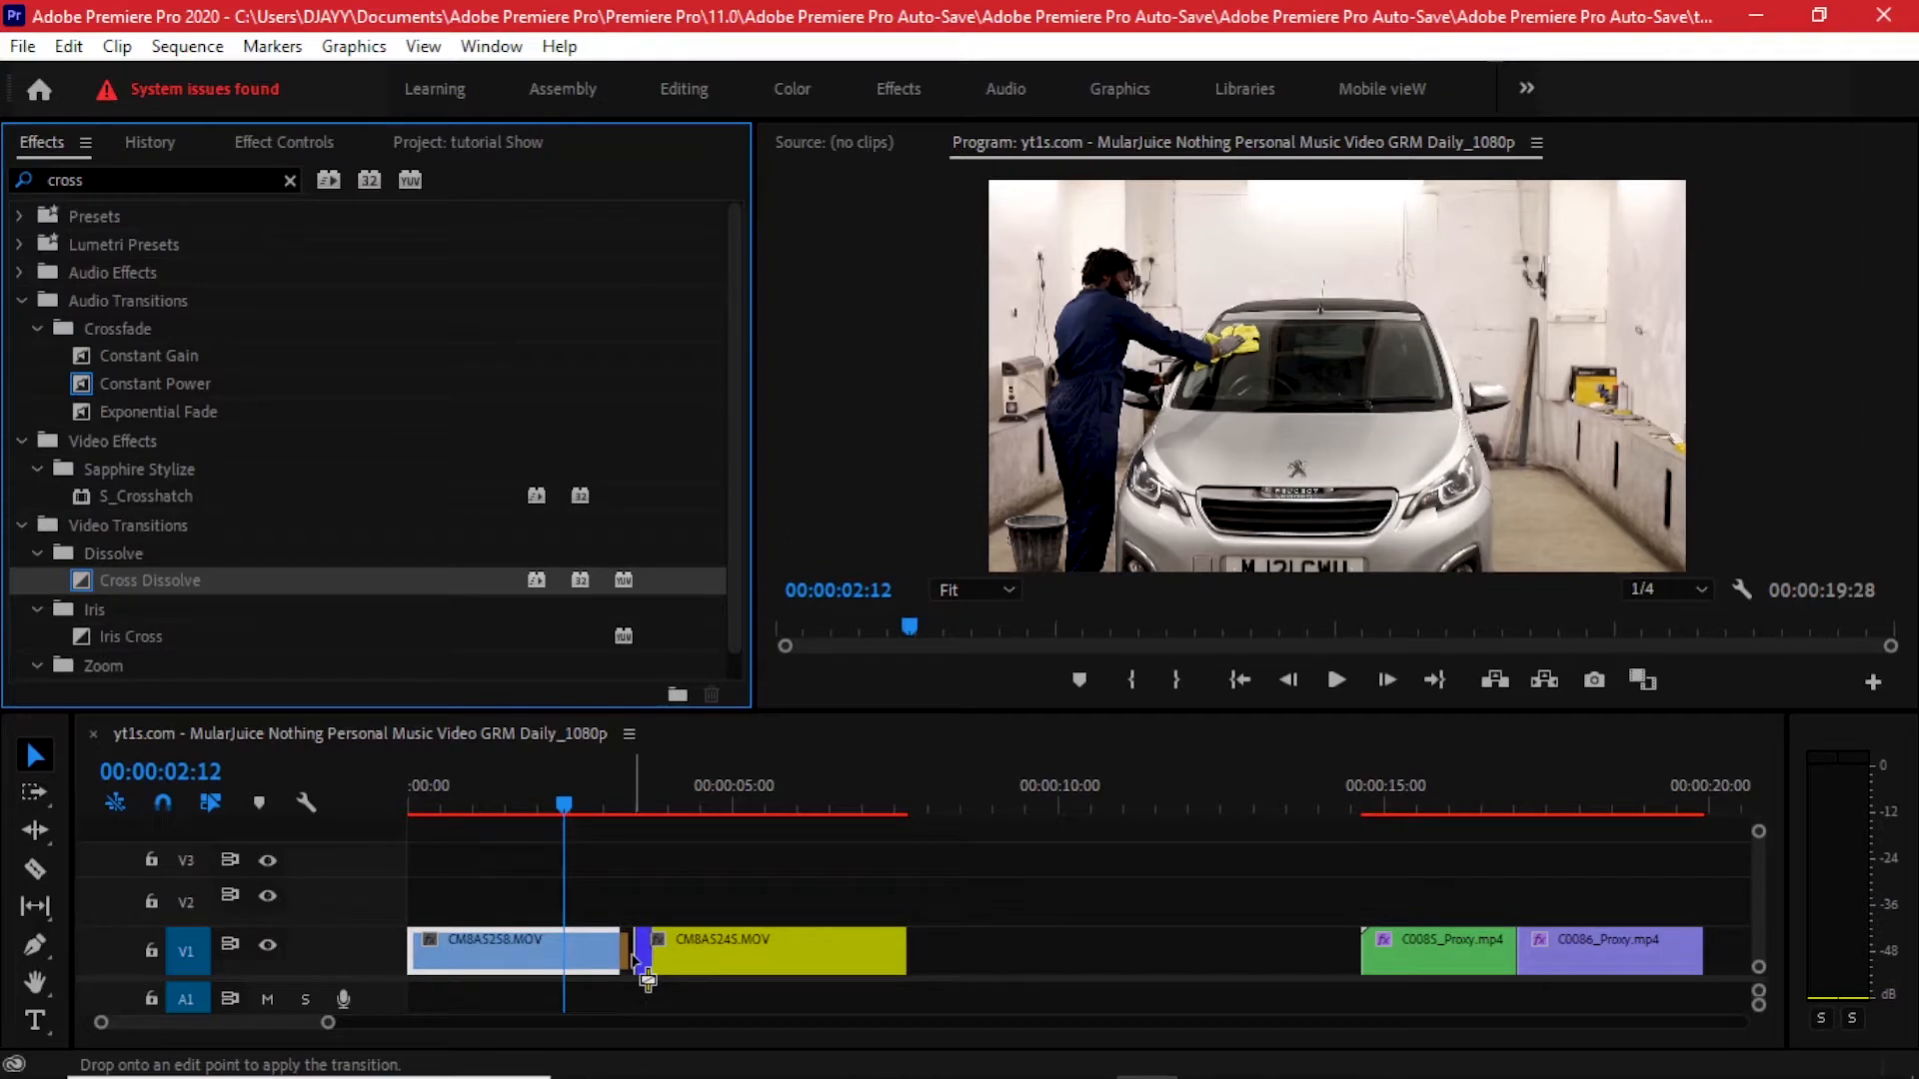
{"action": "scroll", "coordinate": [632, 959], "scroll_direction": "up", "scroll_amount": 2}
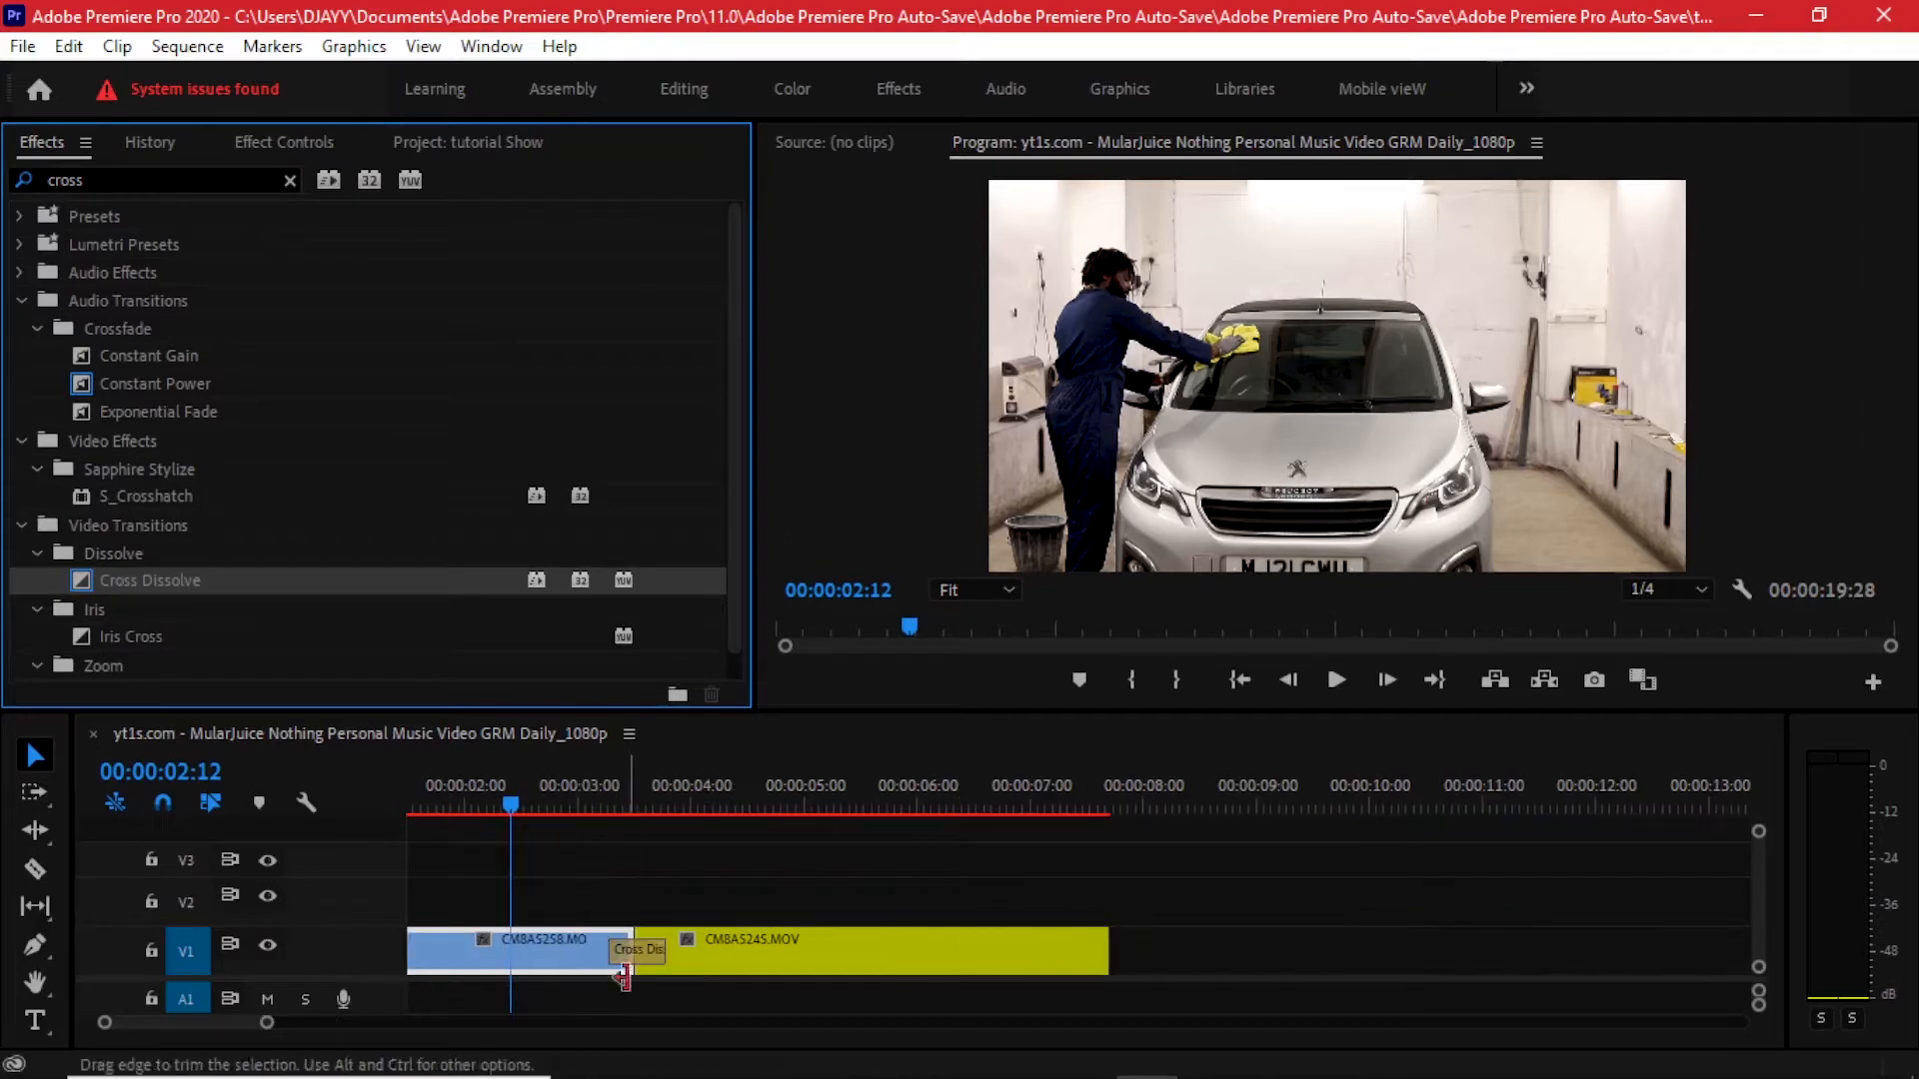
- Lengthen the Cross Dissolve at the first cut by extending both of its ends
{"action": "left_click", "coordinate": [689, 956]}
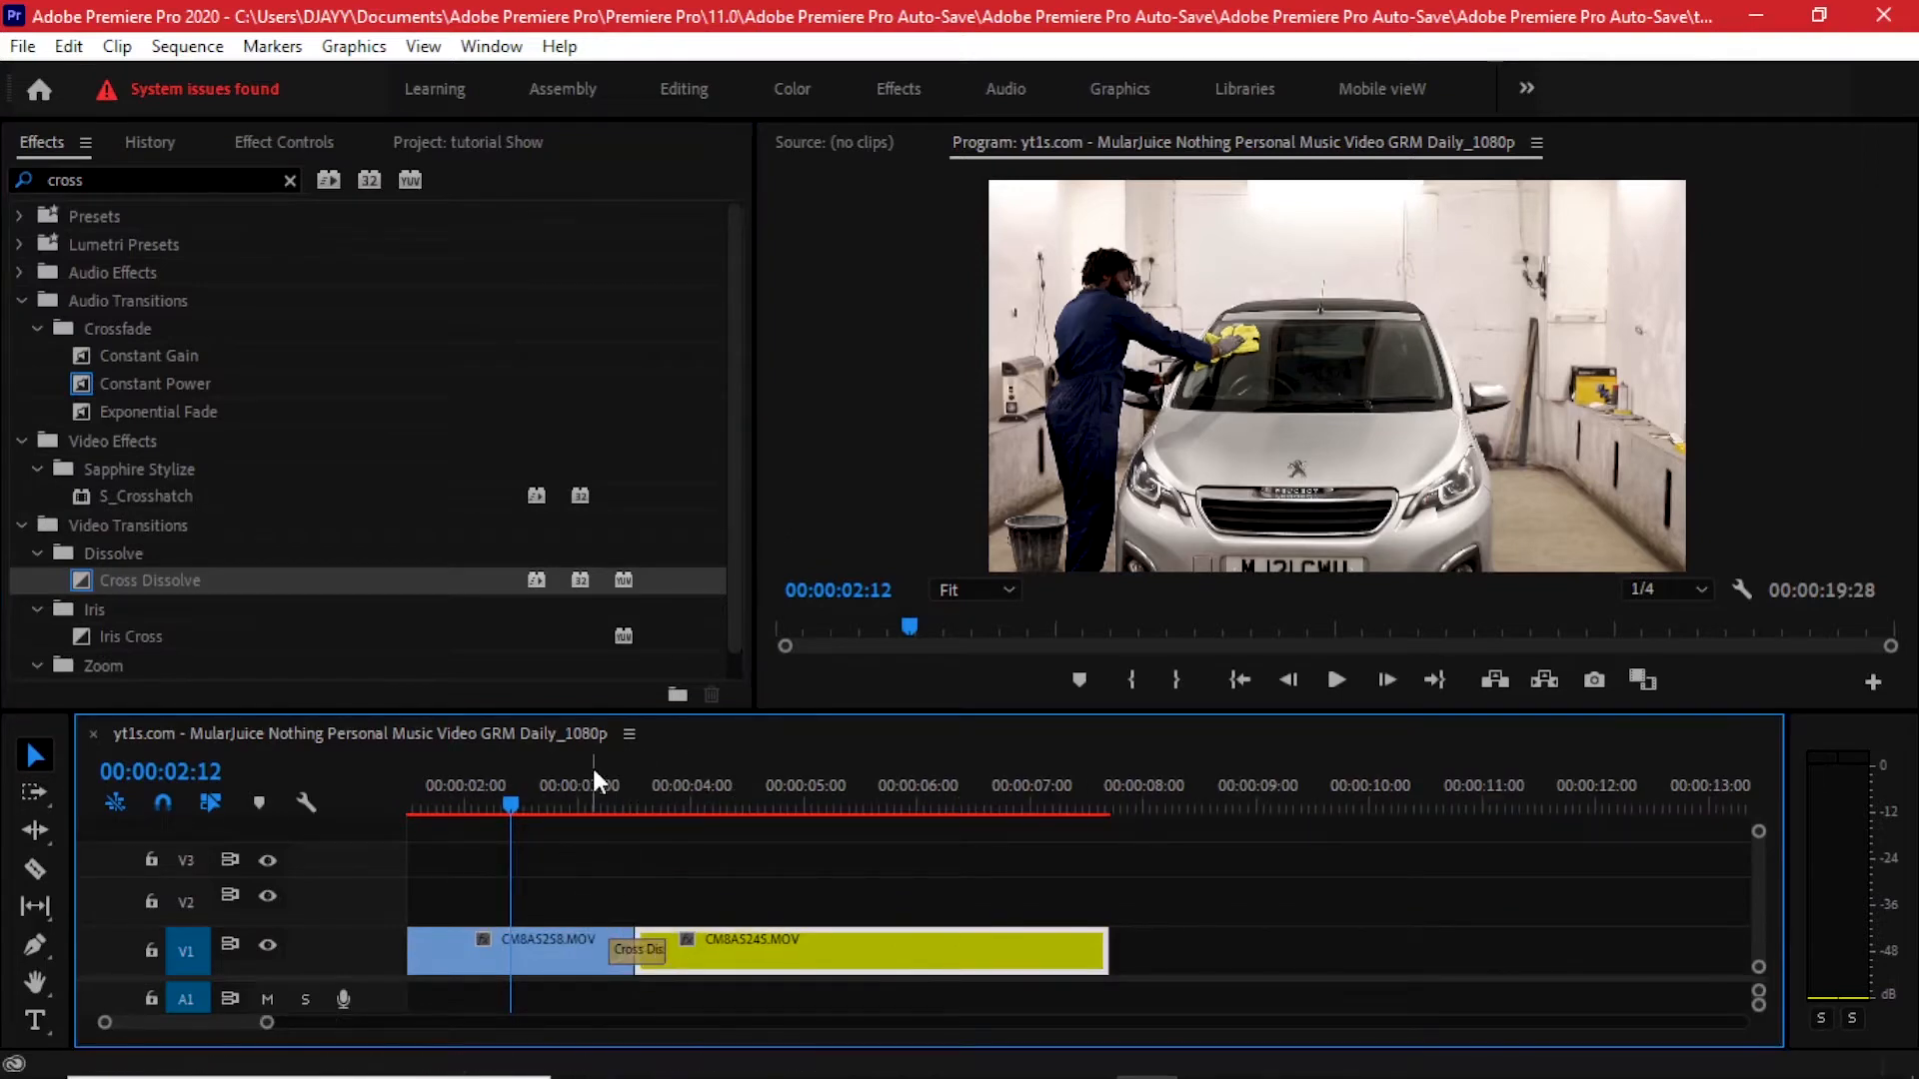
{"action": "left_click_drag", "start_coordinate": [593, 772], "coordinate": [644, 802]}
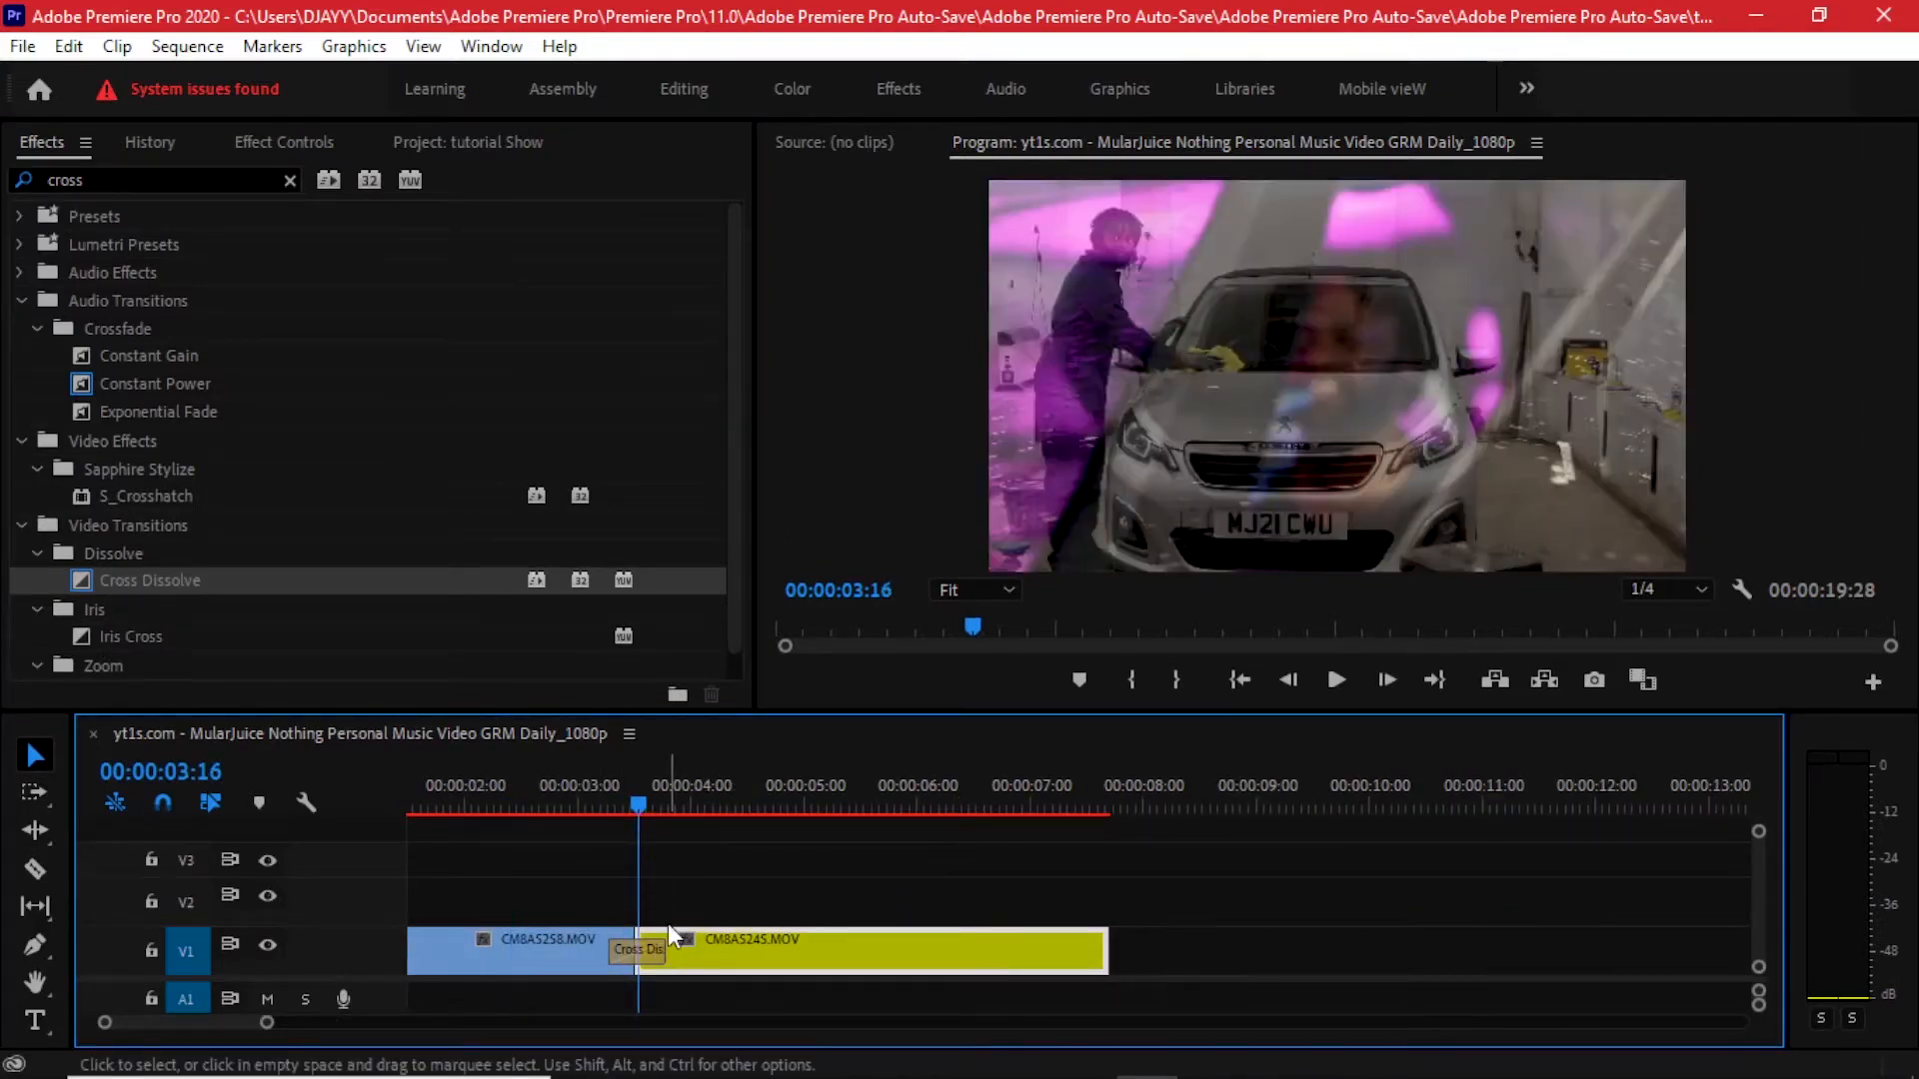
{"action": "left_click_drag", "start_coordinate": [664, 951], "coordinate": [686, 950]}
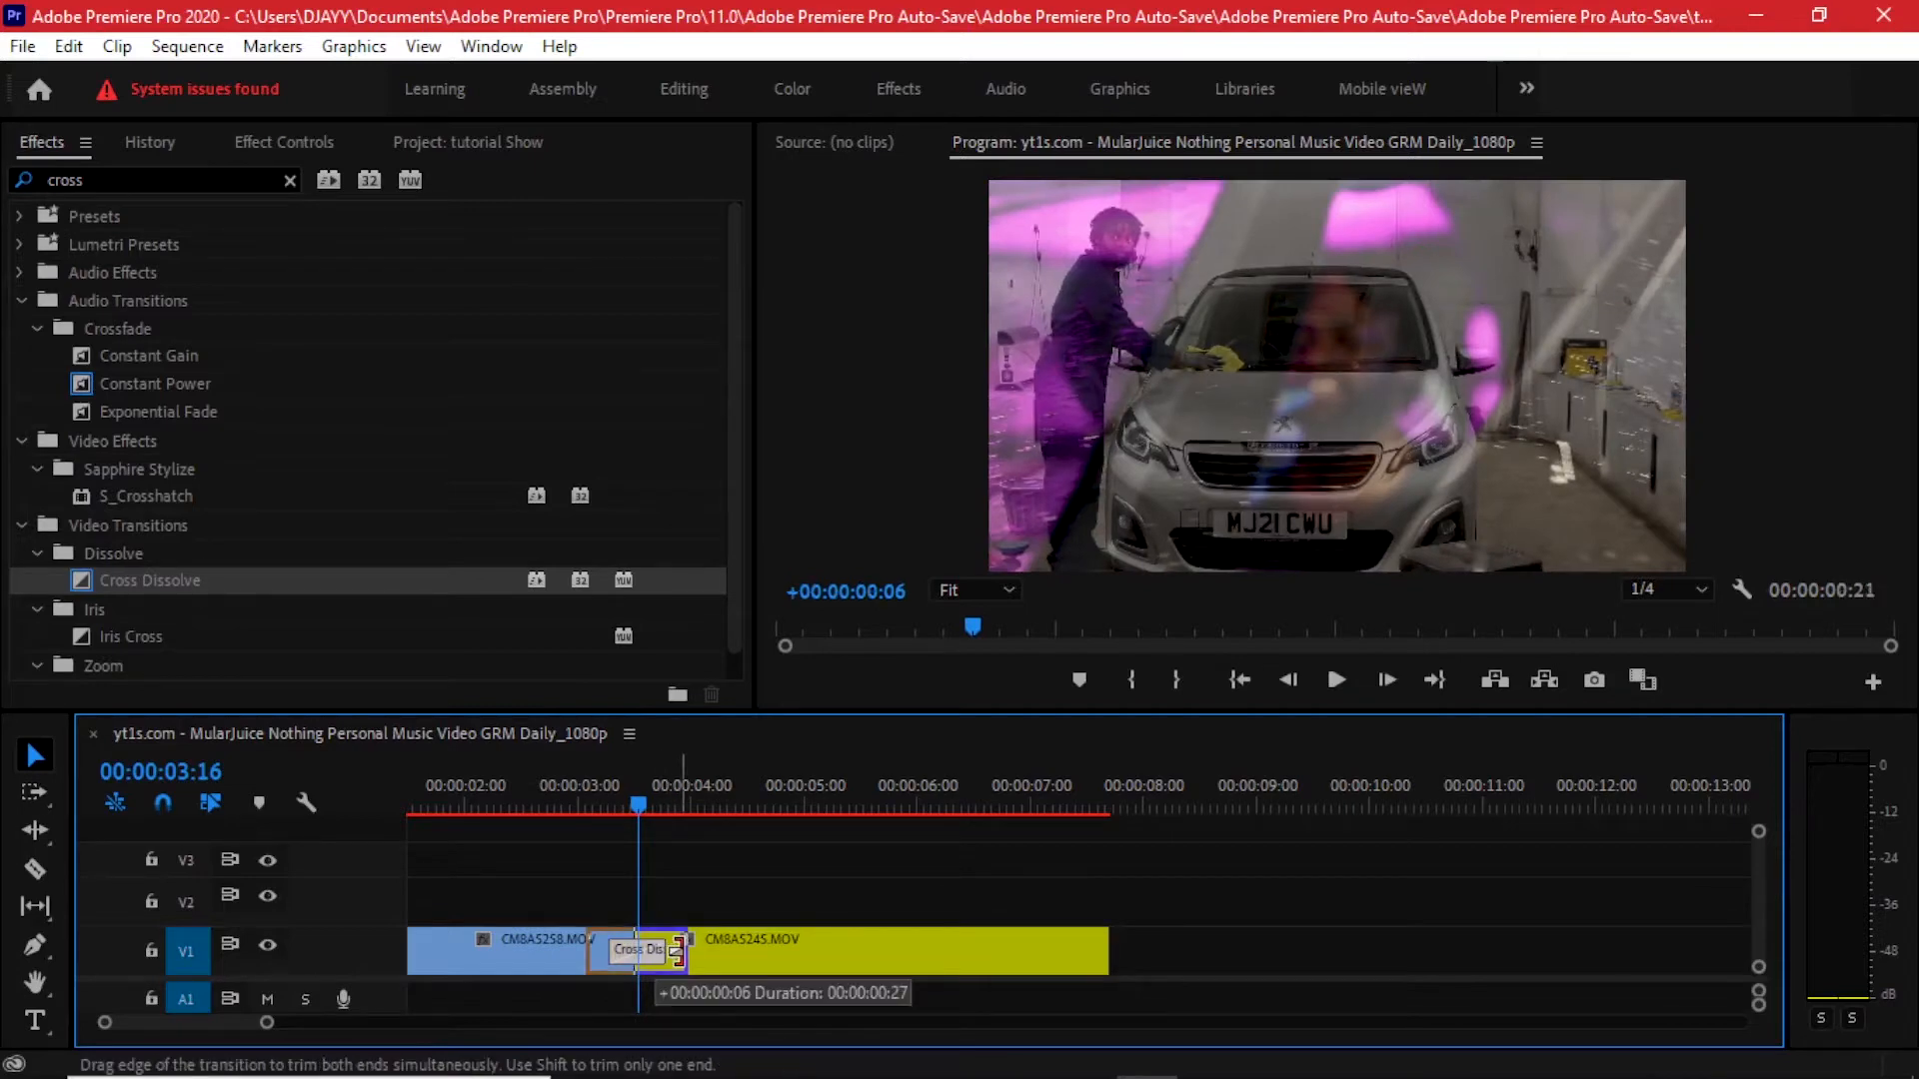
{"action": "left_click_drag", "start_coordinate": [687, 950], "coordinate": [703, 950]}
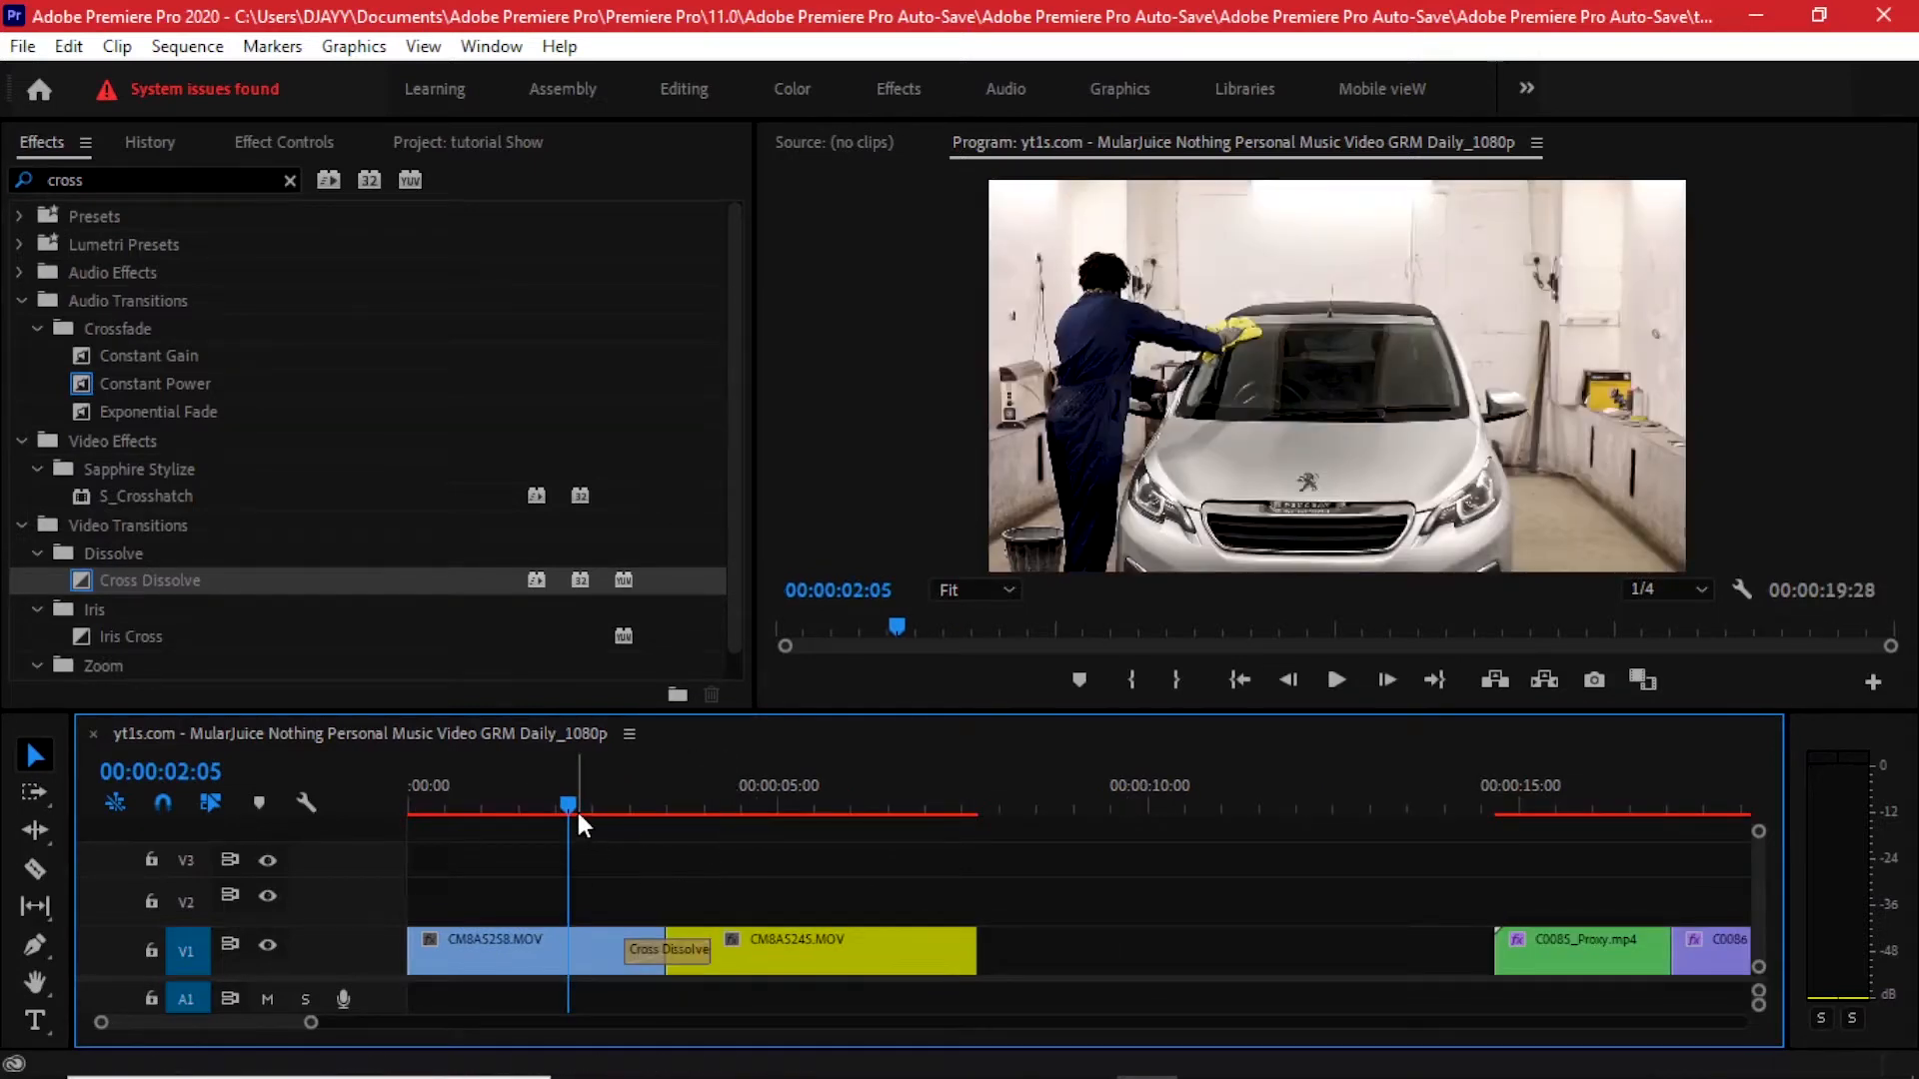
- Play back and scrub through the new dissolve to review it
{"action": "key", "text": "space"}
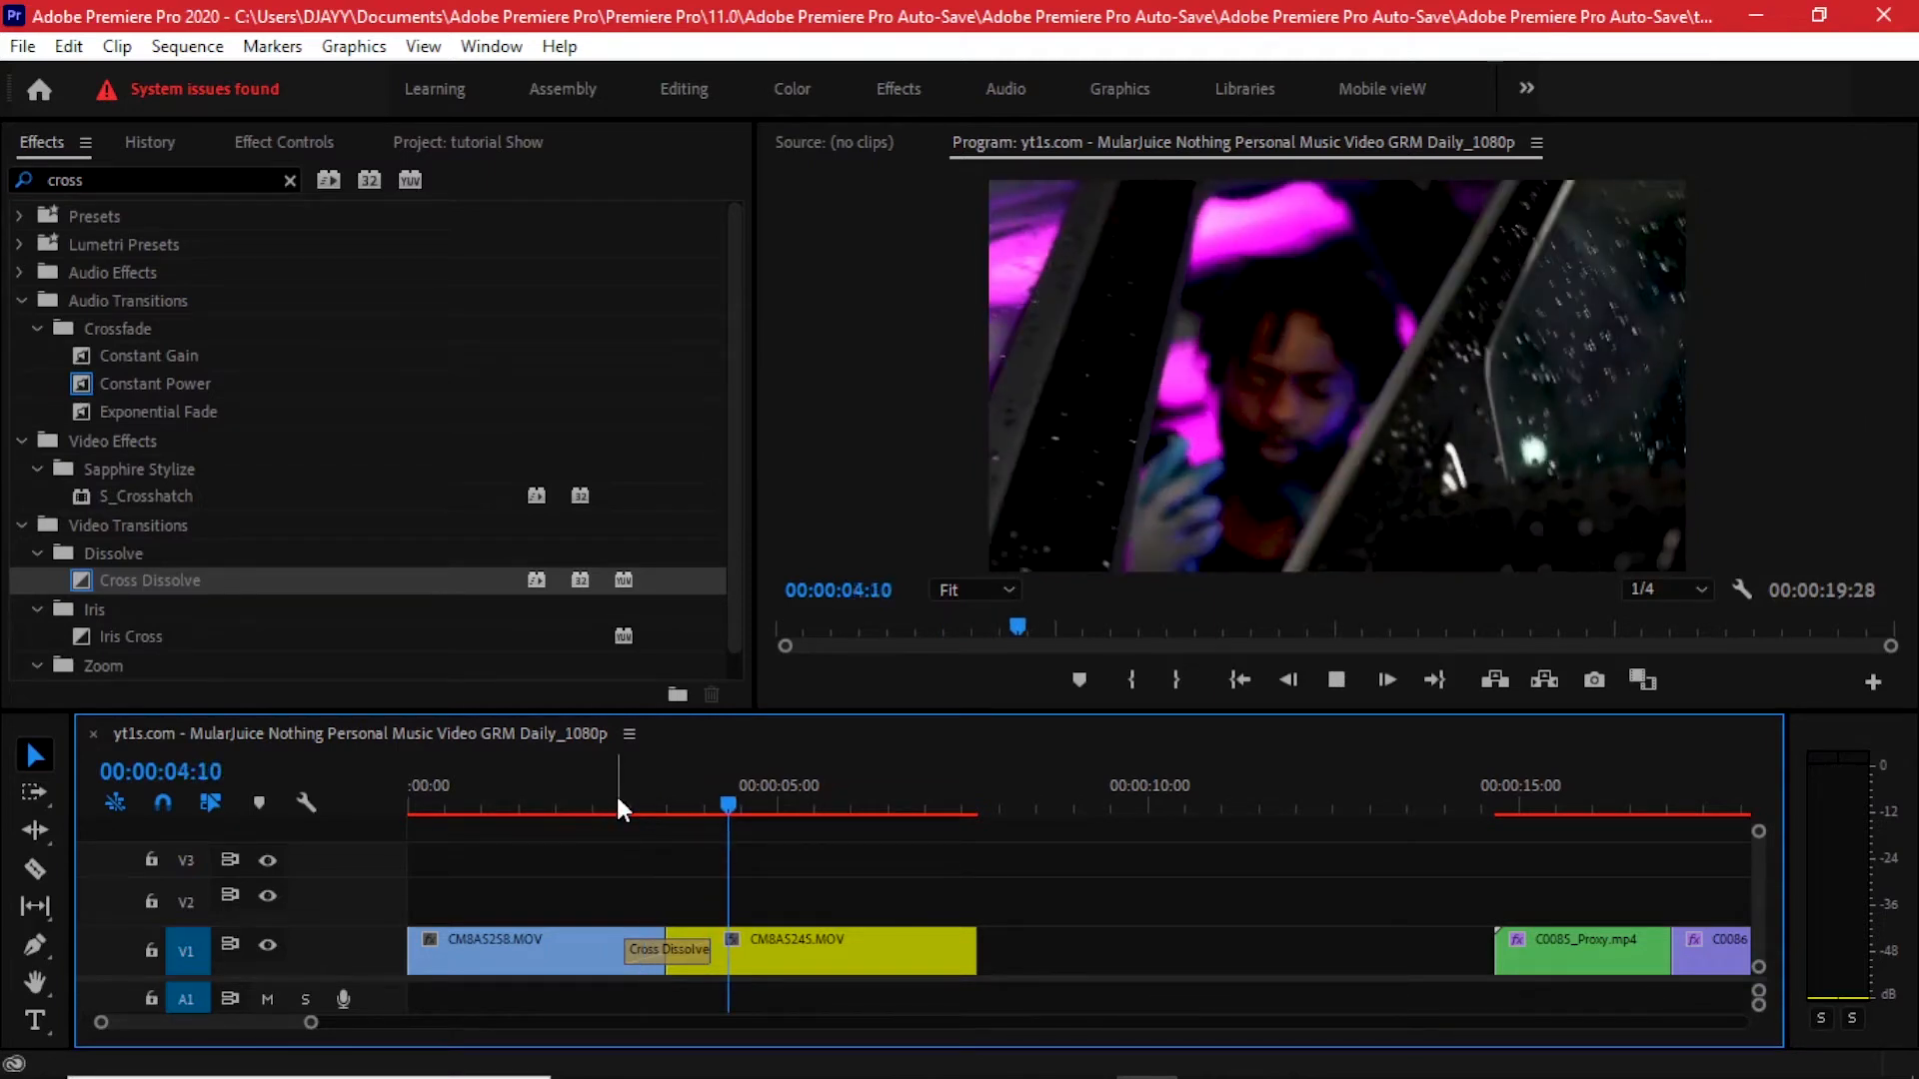
{"action": "left_click", "coordinate": [659, 791]}
{"action": "left_click", "coordinate": [667, 795]}
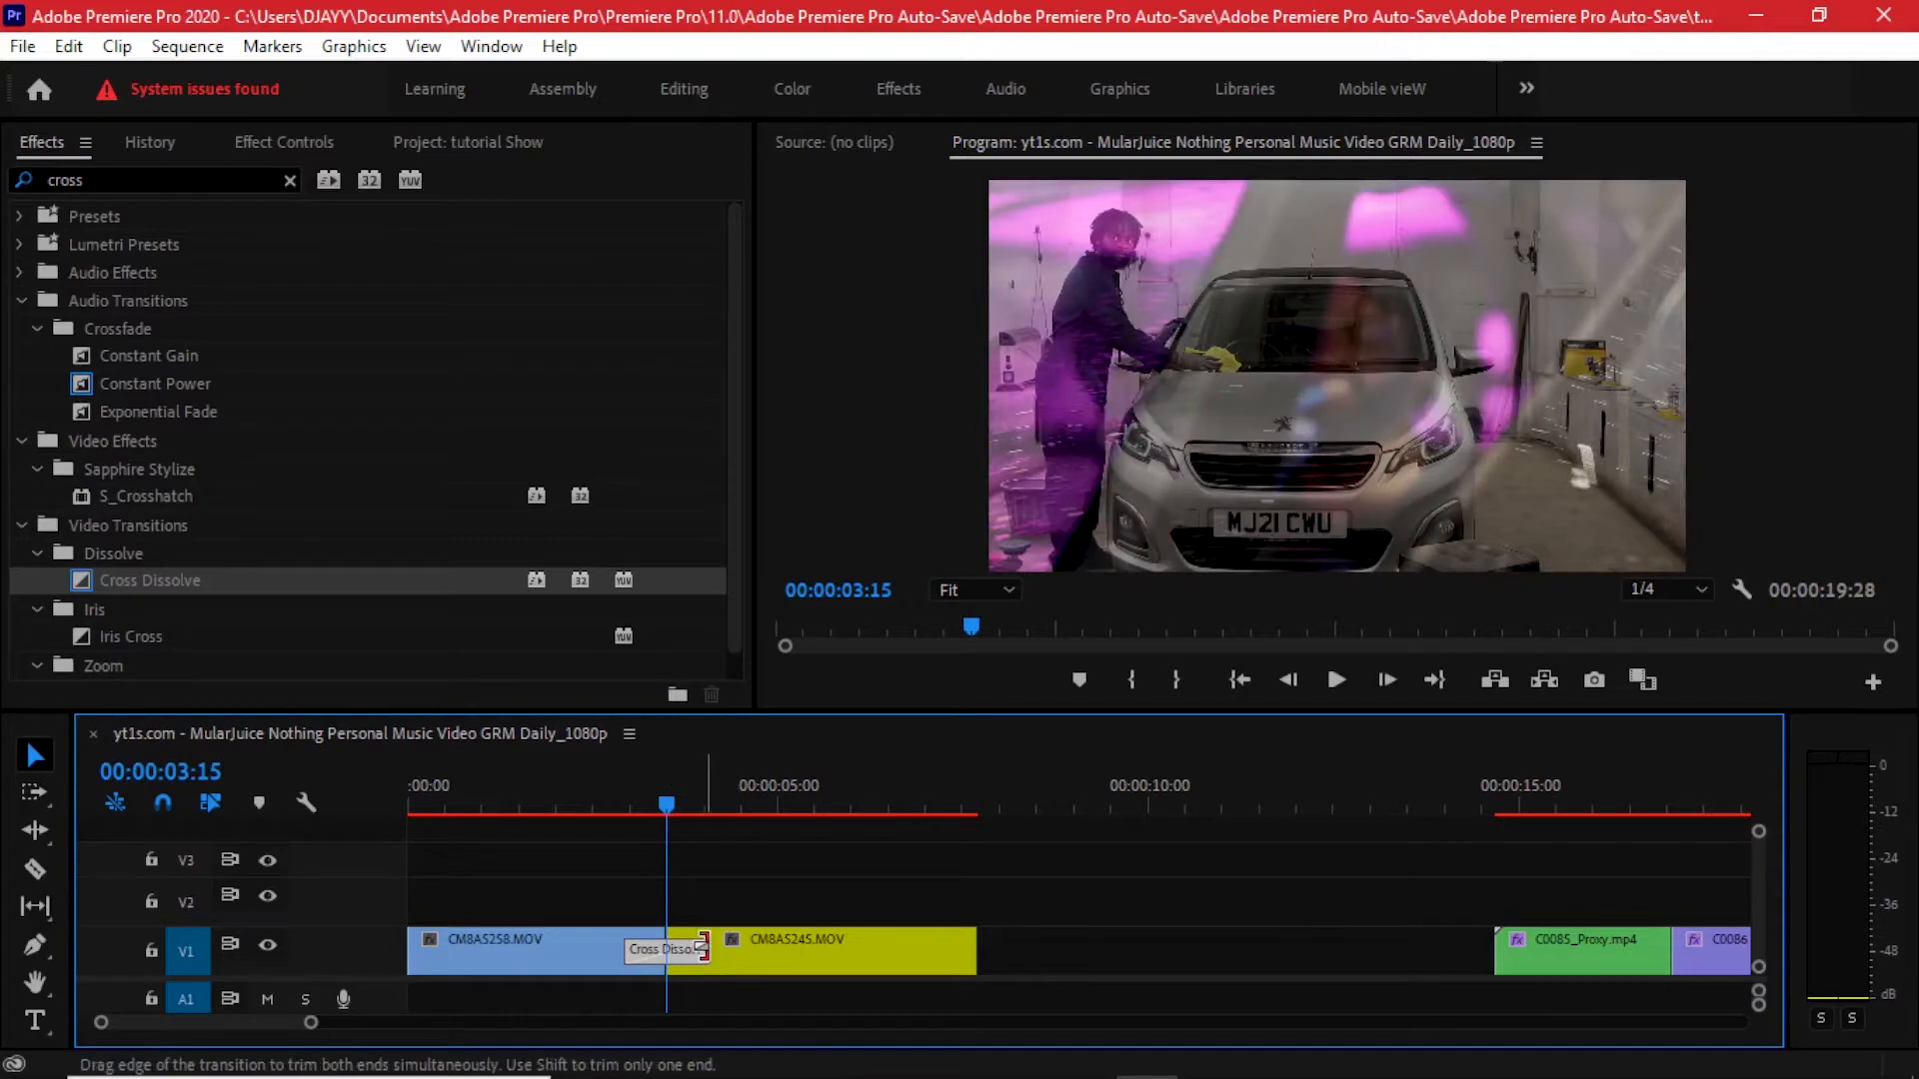
- Adjust the Cross Dissolve's timing in Effect Controls, extending its start earlier to about 00:00:01:23 duration
{"action": "mouse_move", "coordinate": [701, 949]}
{"action": "left_mouse_down"}
{"action": "mouse_move", "coordinate": [731, 949]}
{"action": "mouse_move", "coordinate": [690, 954]}
{"action": "left_mouse_up"}
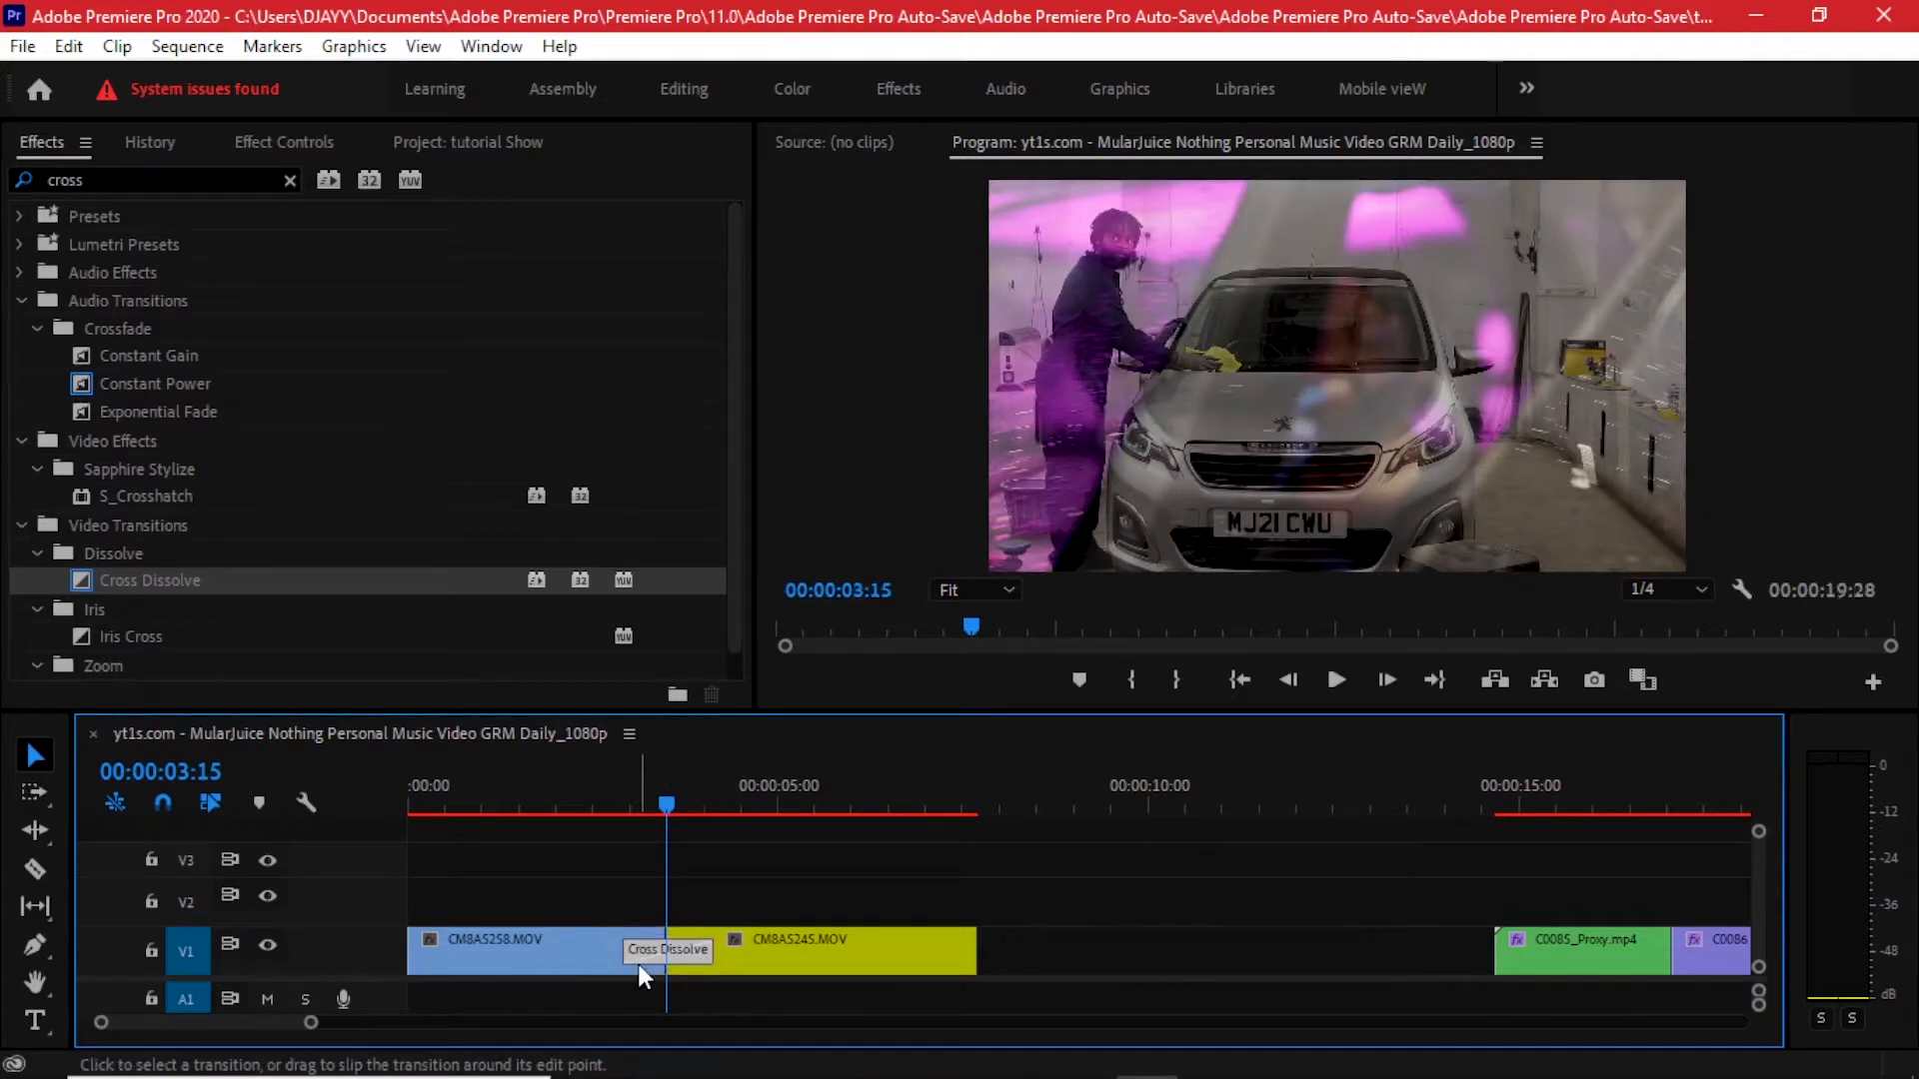
{"action": "left_click", "coordinate": [246, 145]}
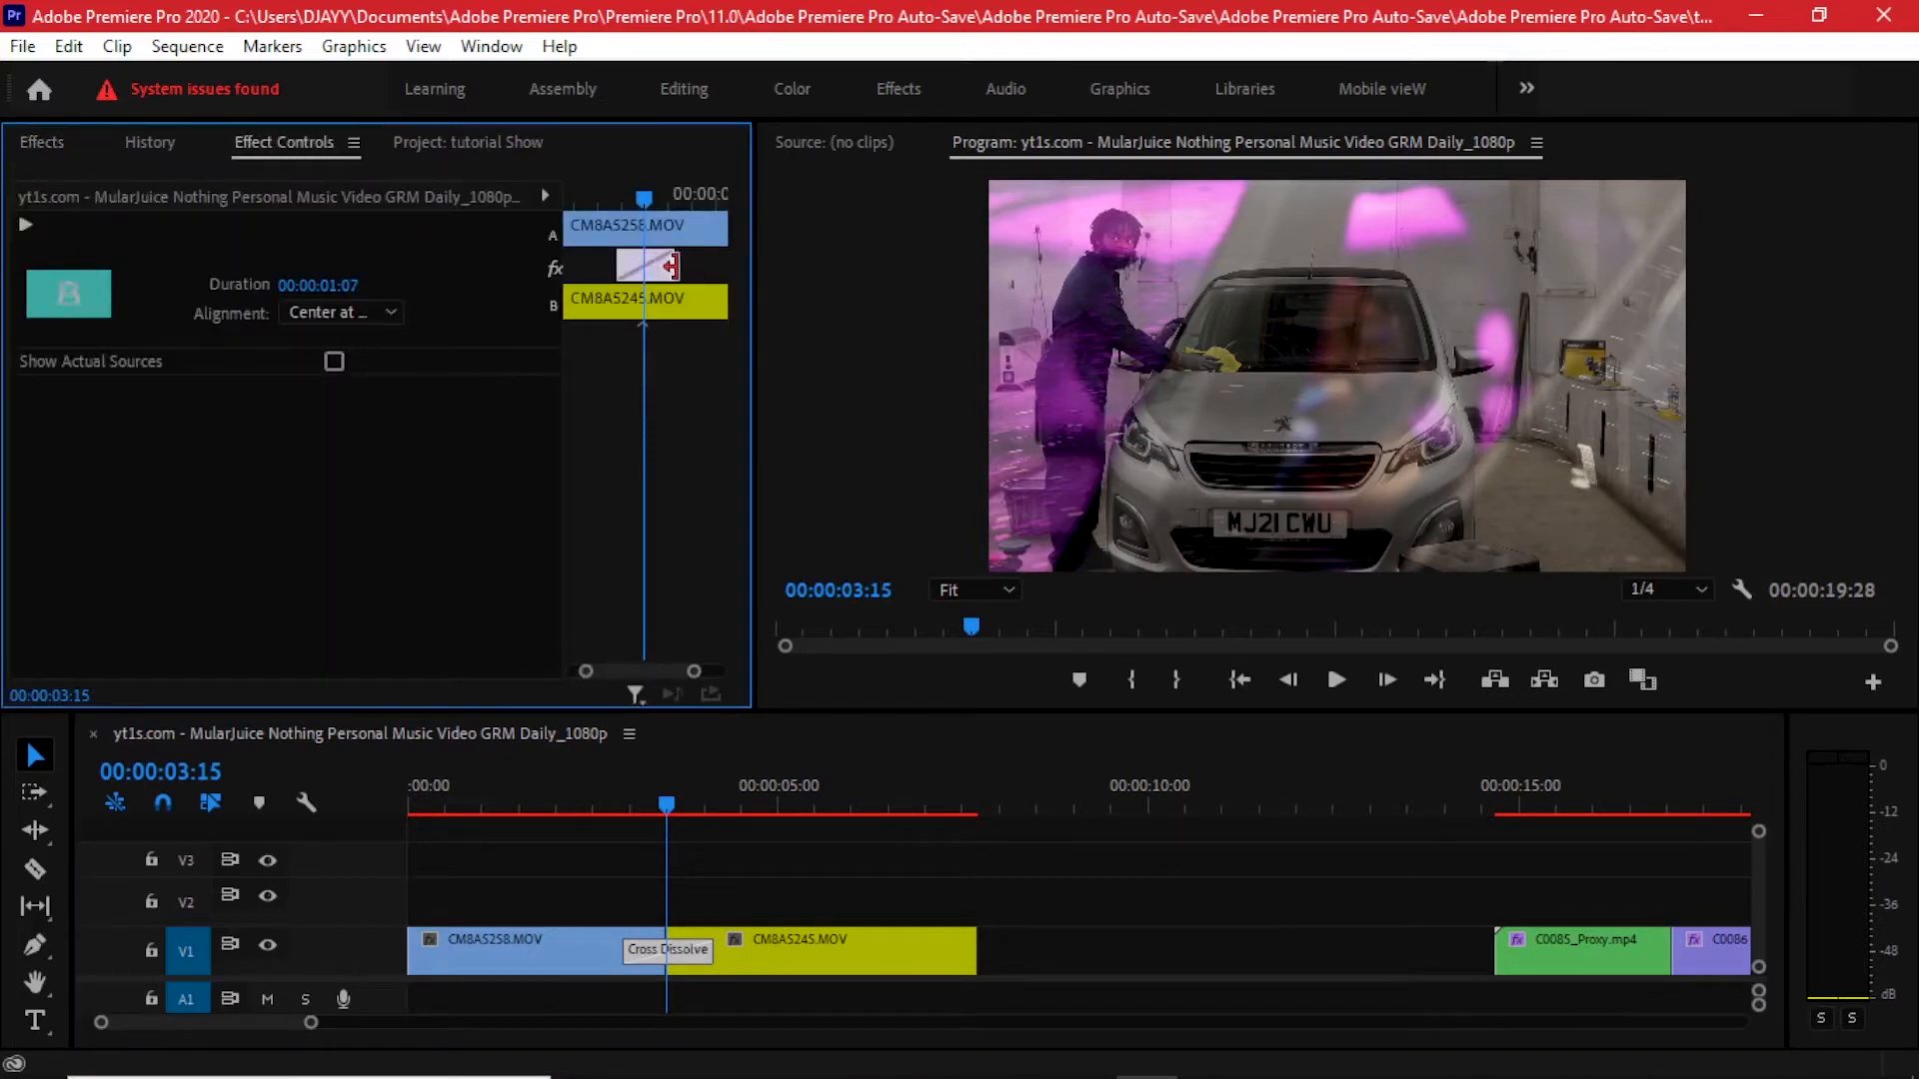
{"action": "left_click_drag", "start_coordinate": [669, 265], "coordinate": [702, 266]}
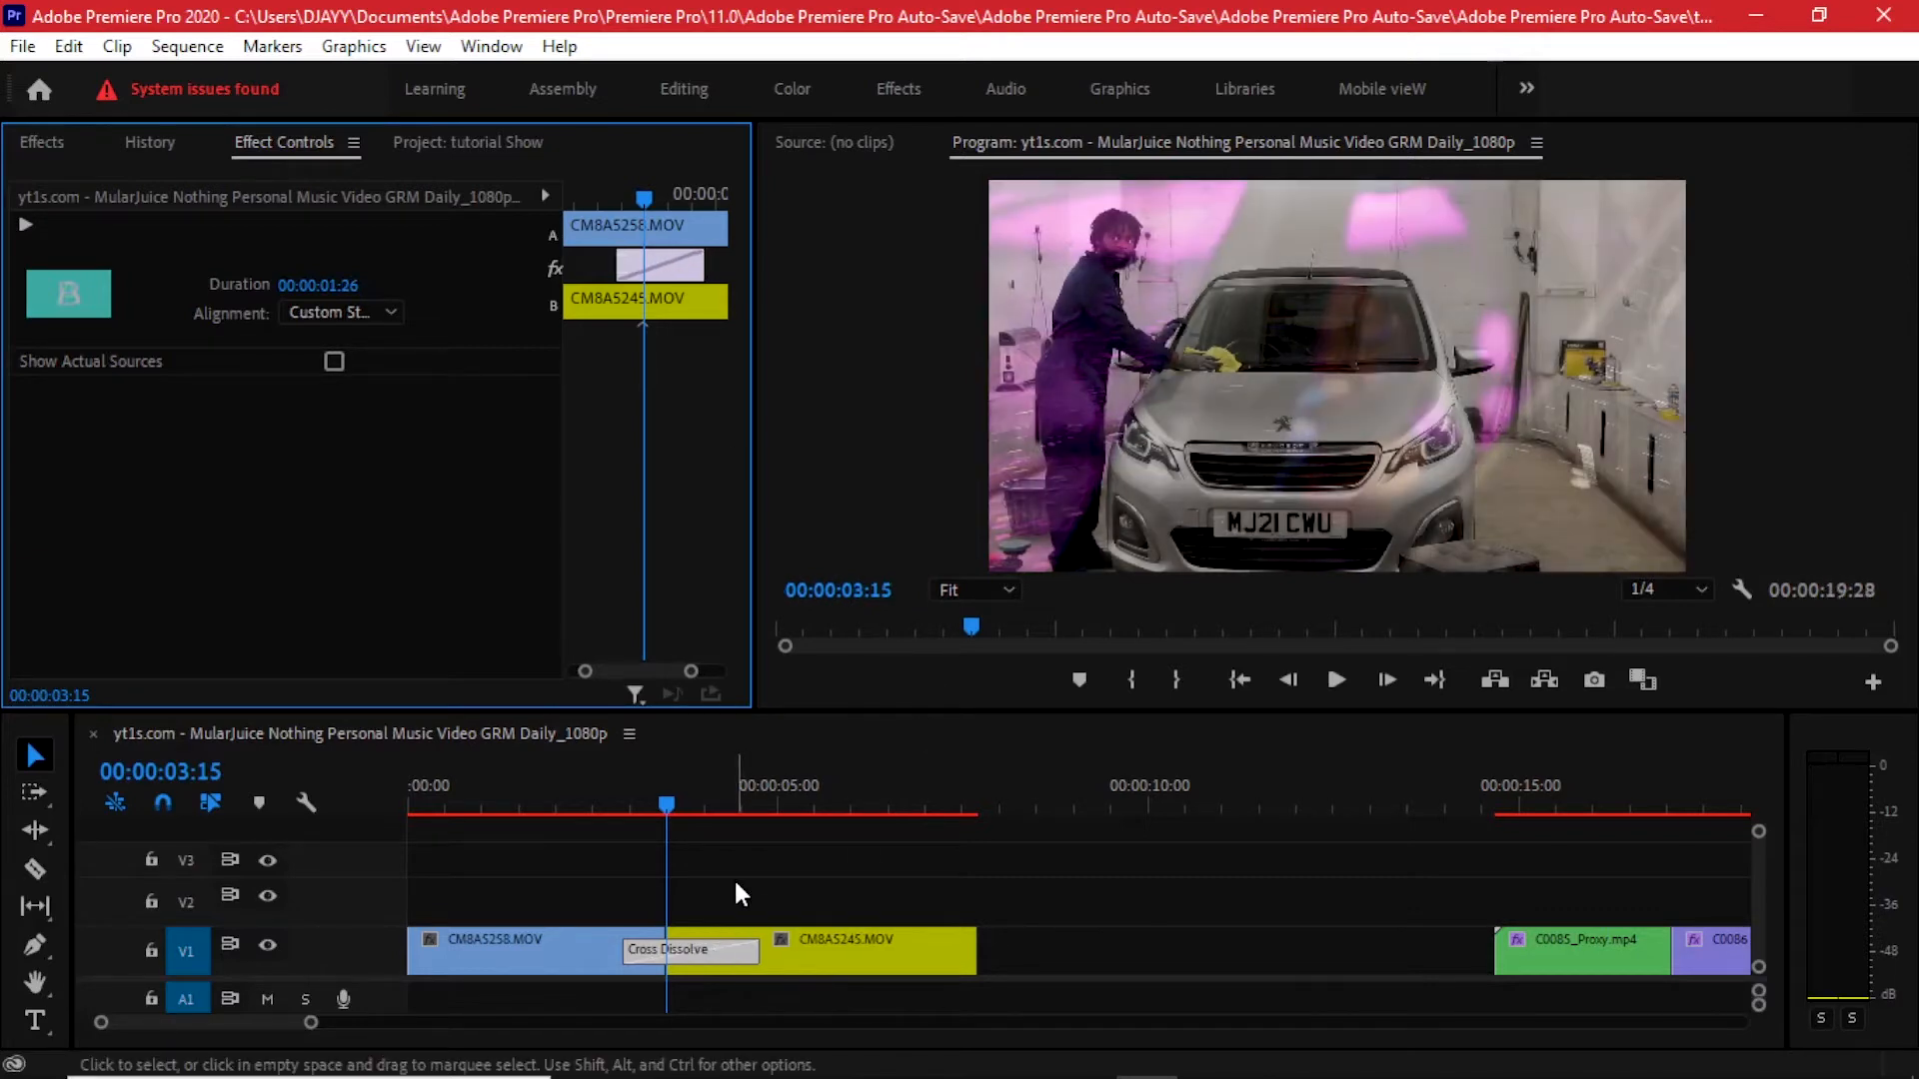
{"action": "key", "text": "ctrl+z"}
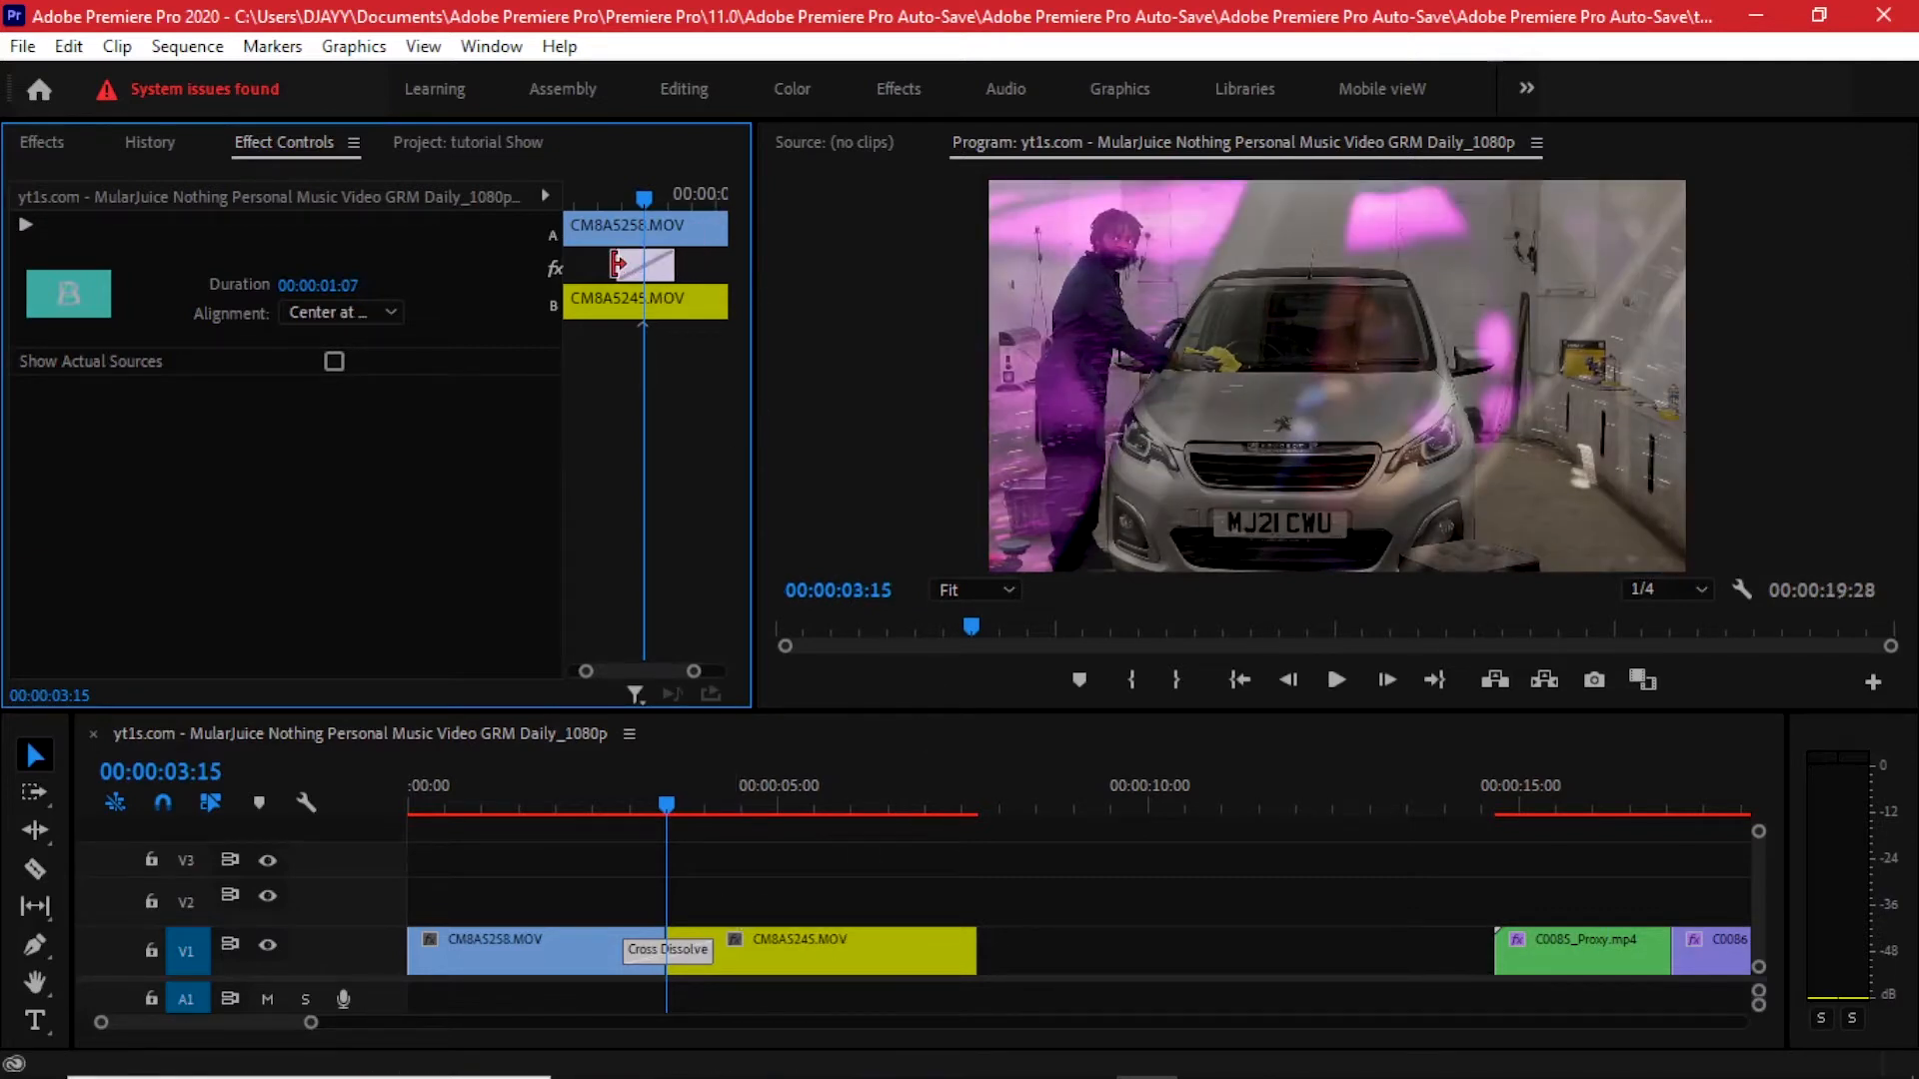
{"action": "left_click_drag", "start_coordinate": [618, 263], "coordinate": [593, 263]}
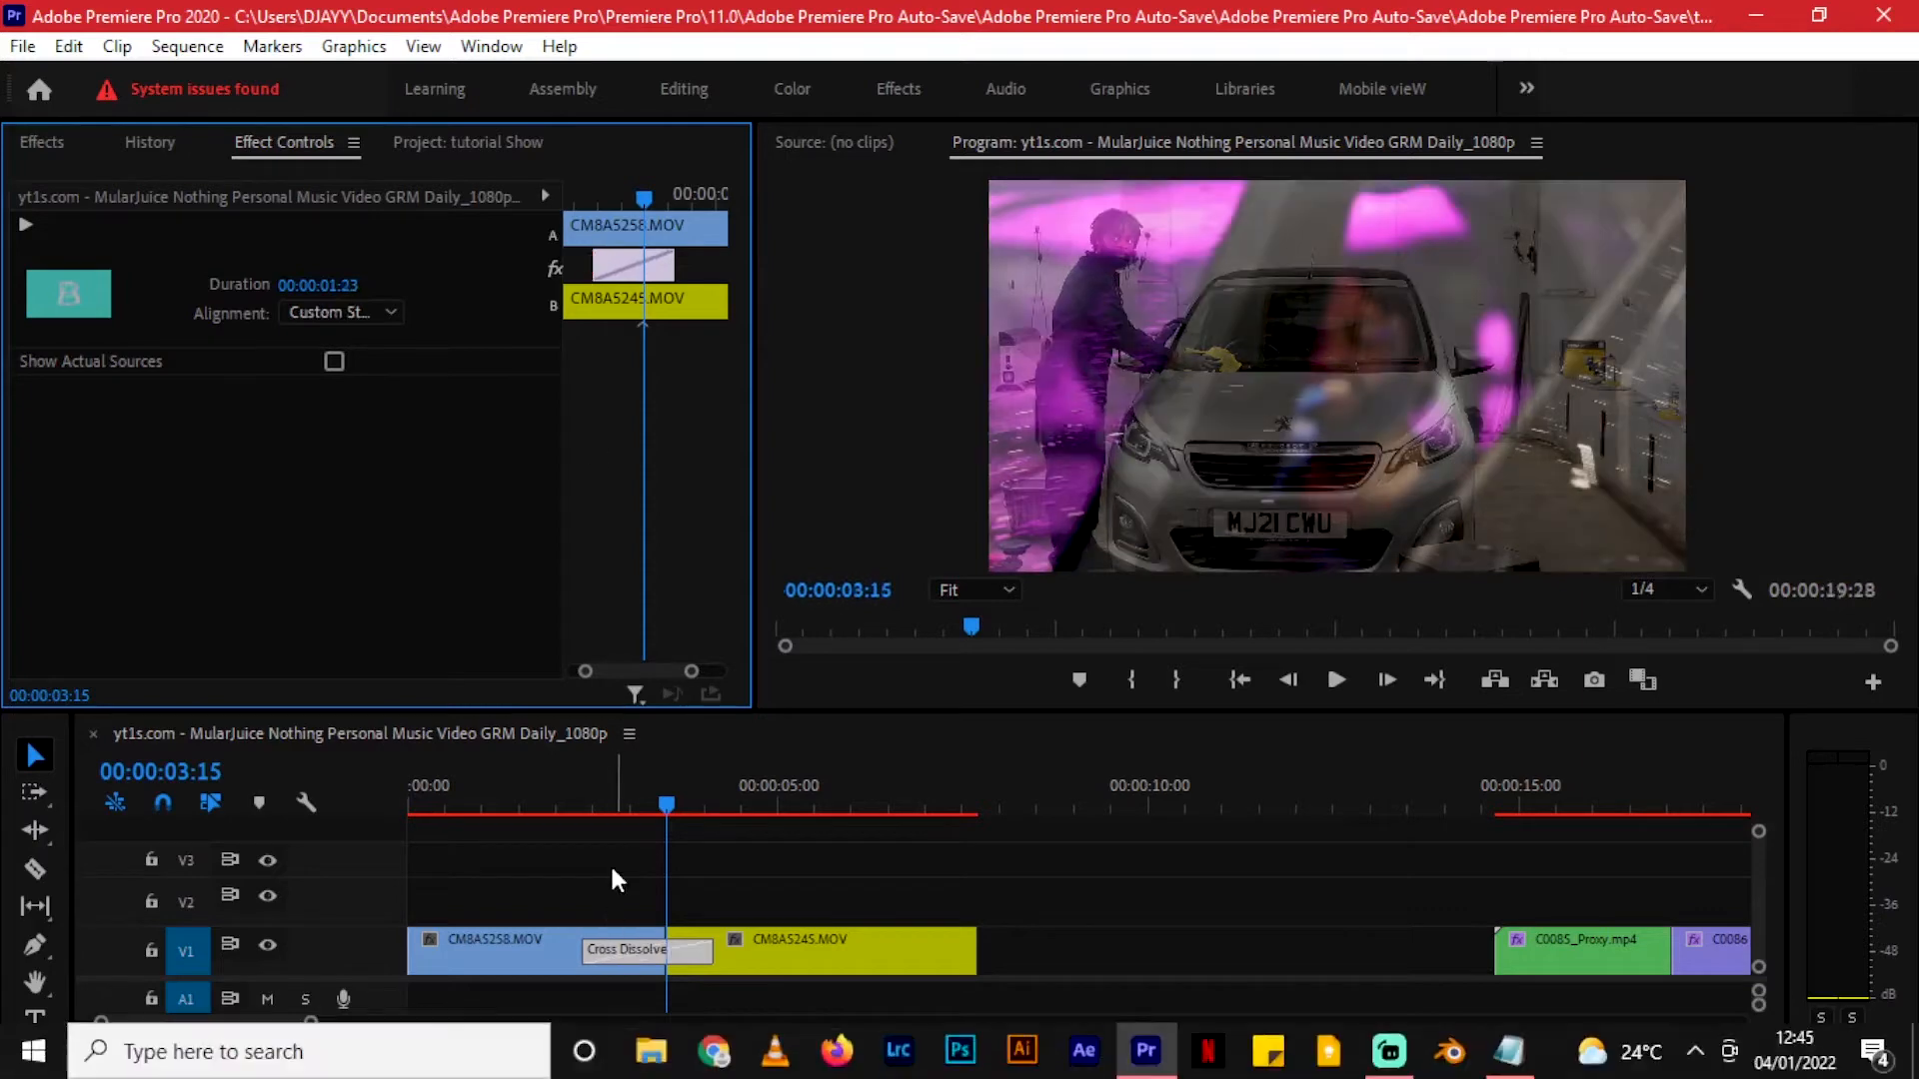
- Select each clip beside the dissolve to inspect its settings and view the wider timeline
{"action": "left_click", "coordinate": [567, 950]}
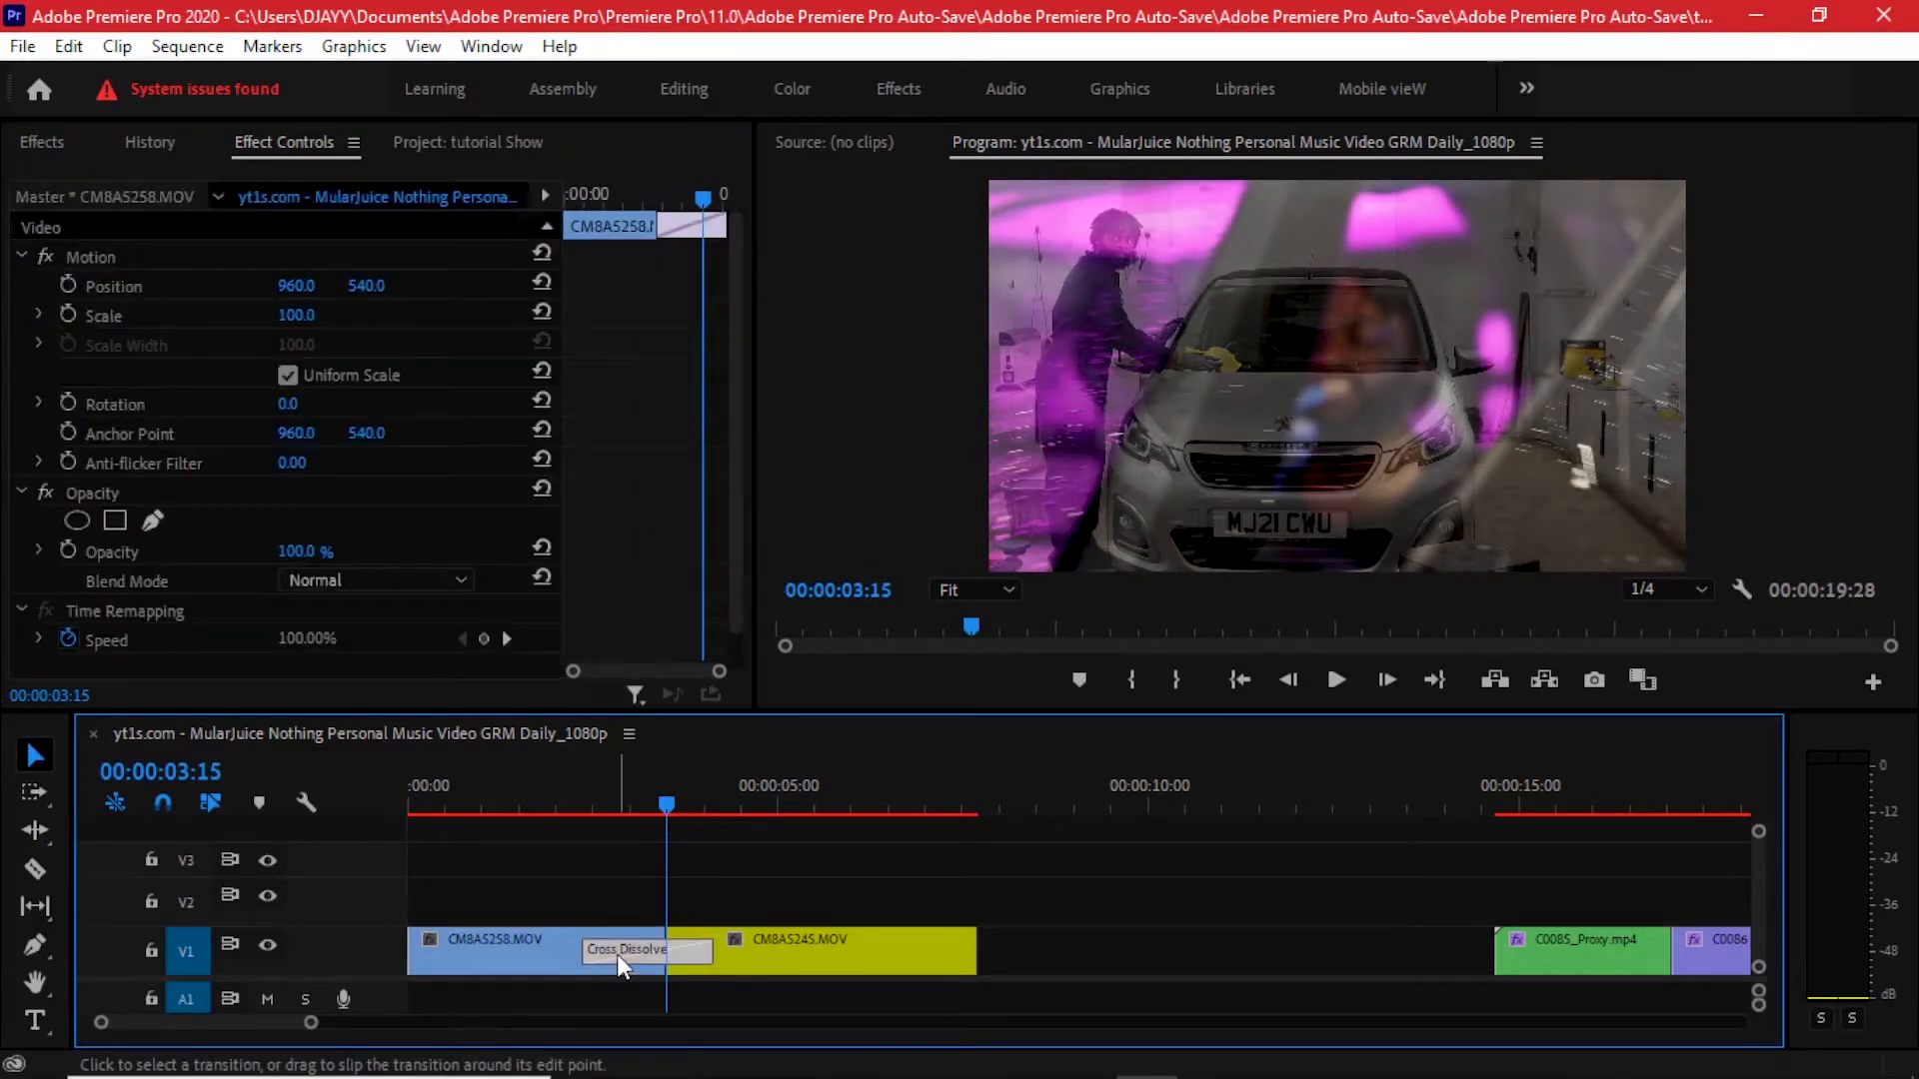
{"action": "left_click", "coordinate": [615, 955]}
{"action": "left_click", "coordinate": [799, 952]}
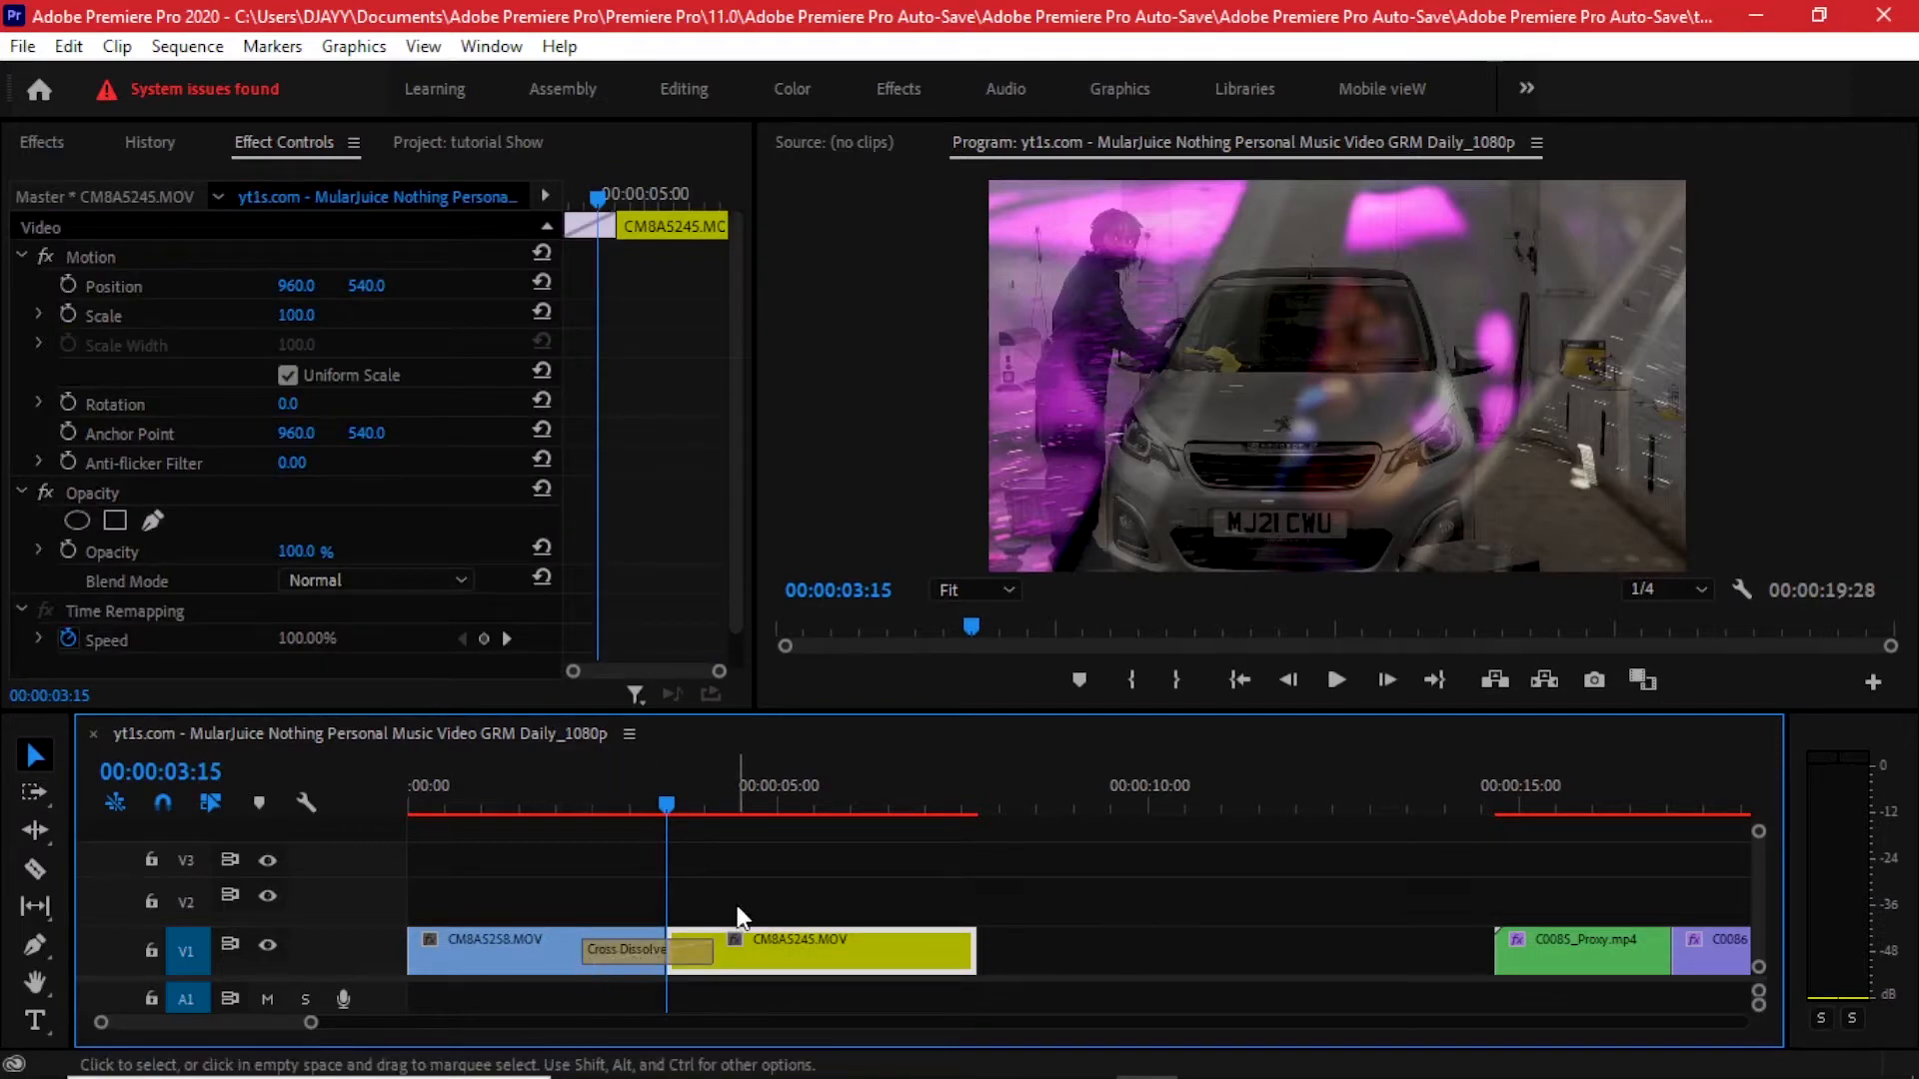
{"action": "key", "text": "minus"}
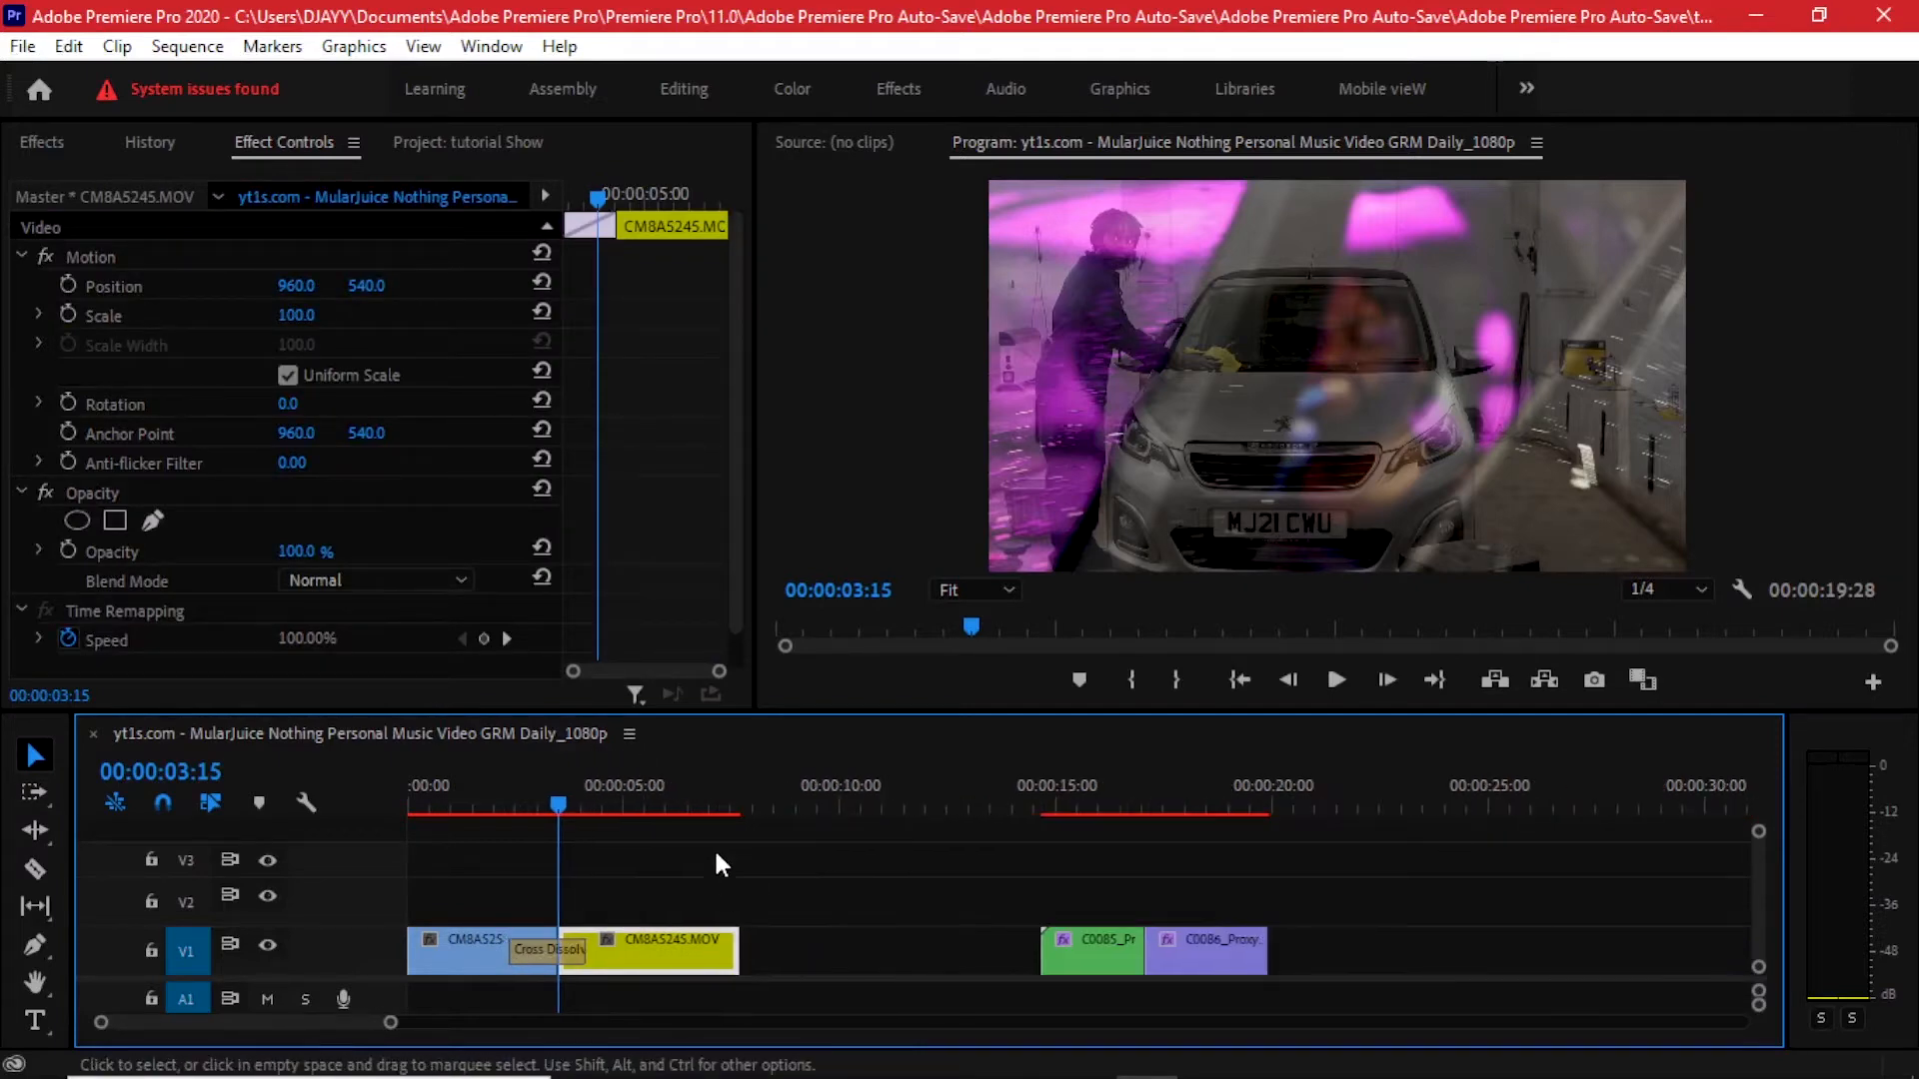
{"action": "left_click", "coordinate": [506, 783]}
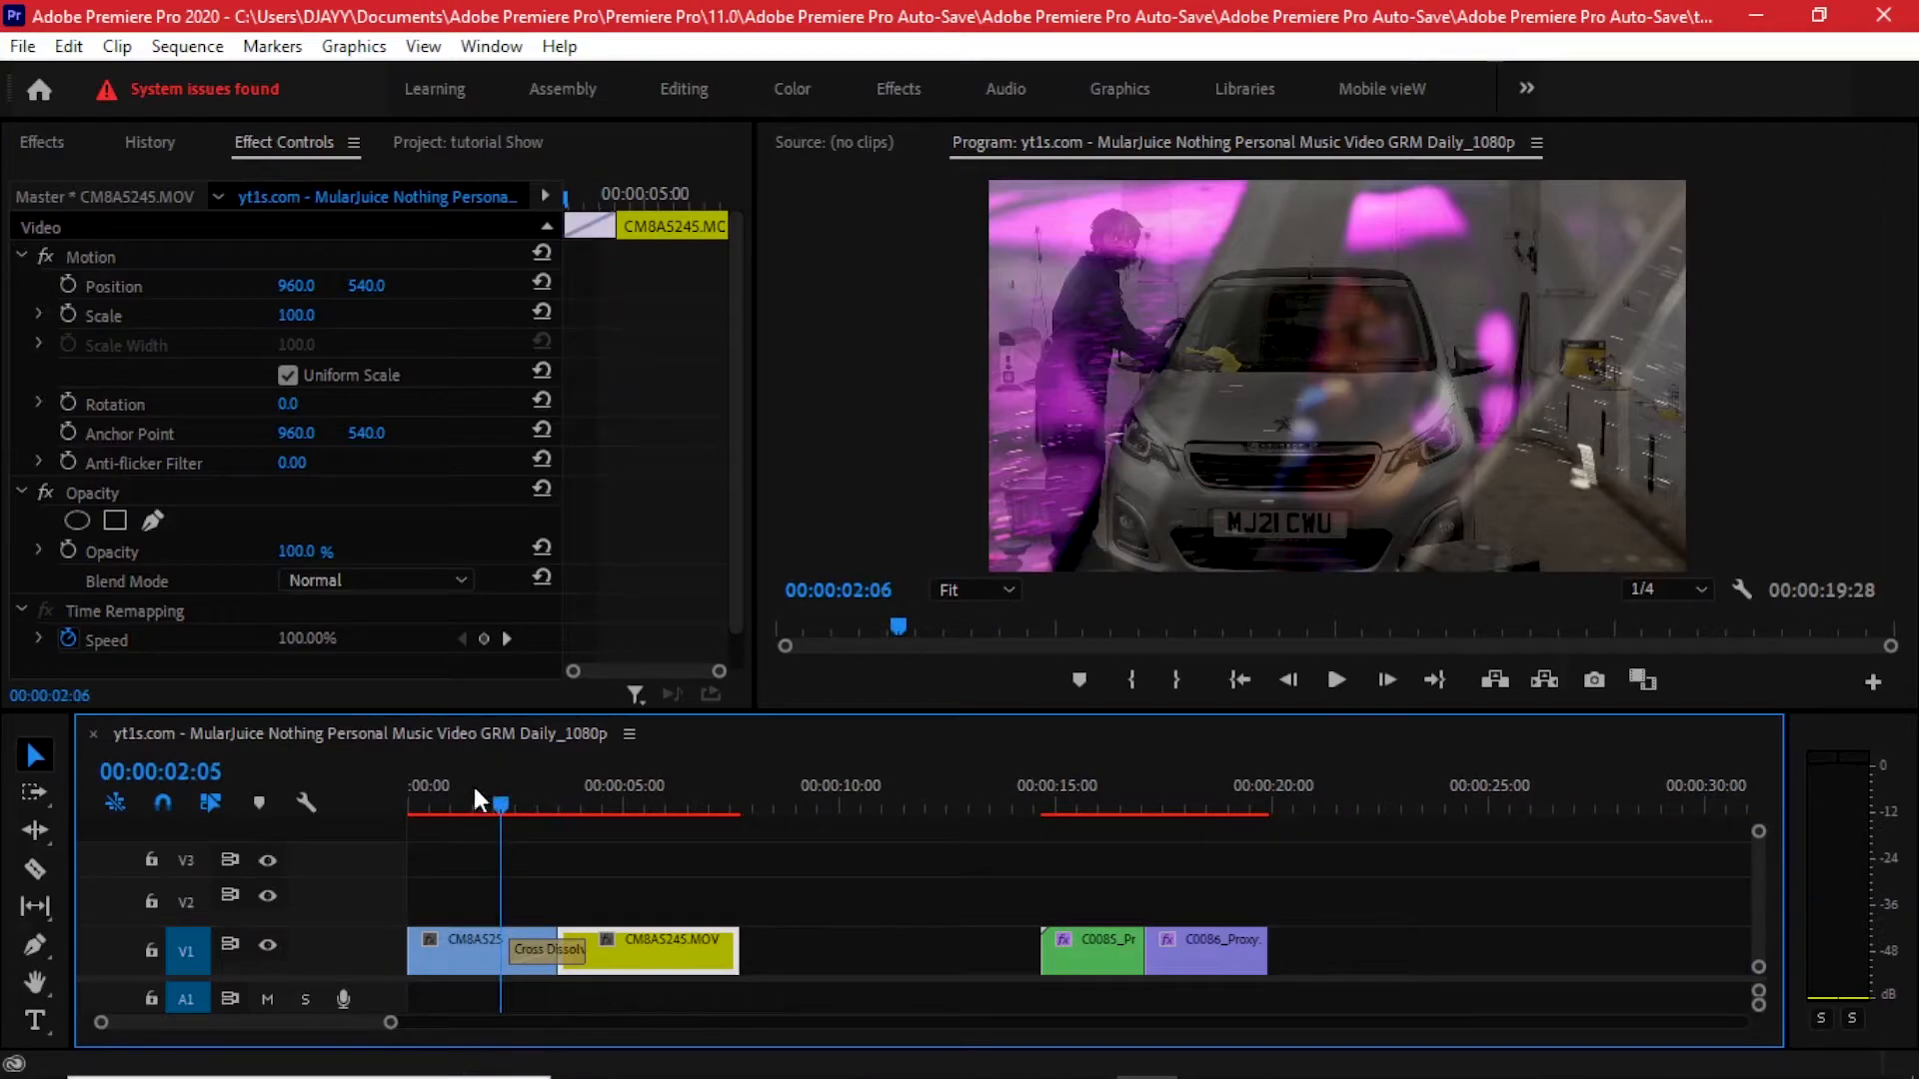
{"action": "left_click", "coordinate": [459, 783]}
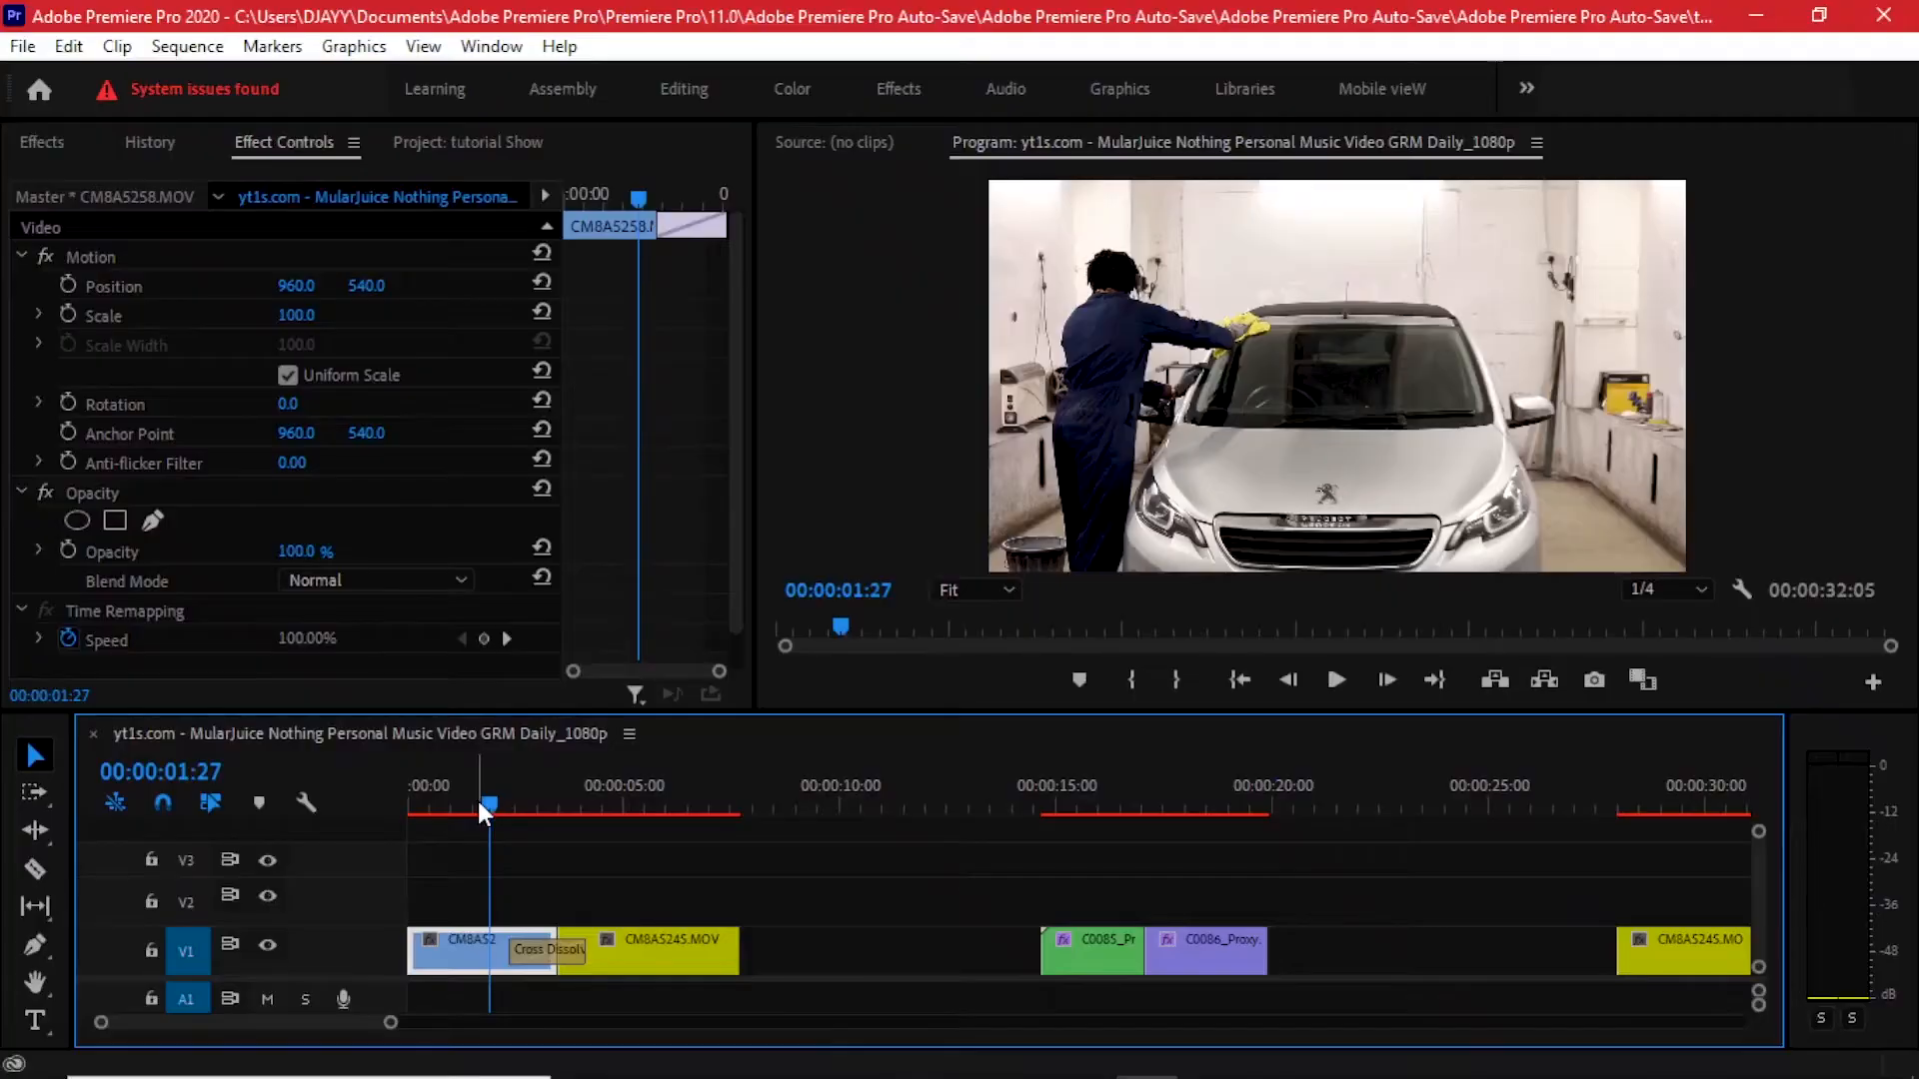
- Delete the Cross Dissolve transition from the first cut
{"action": "left_click_drag", "start_coordinate": [477, 800], "coordinate": [551, 806]}
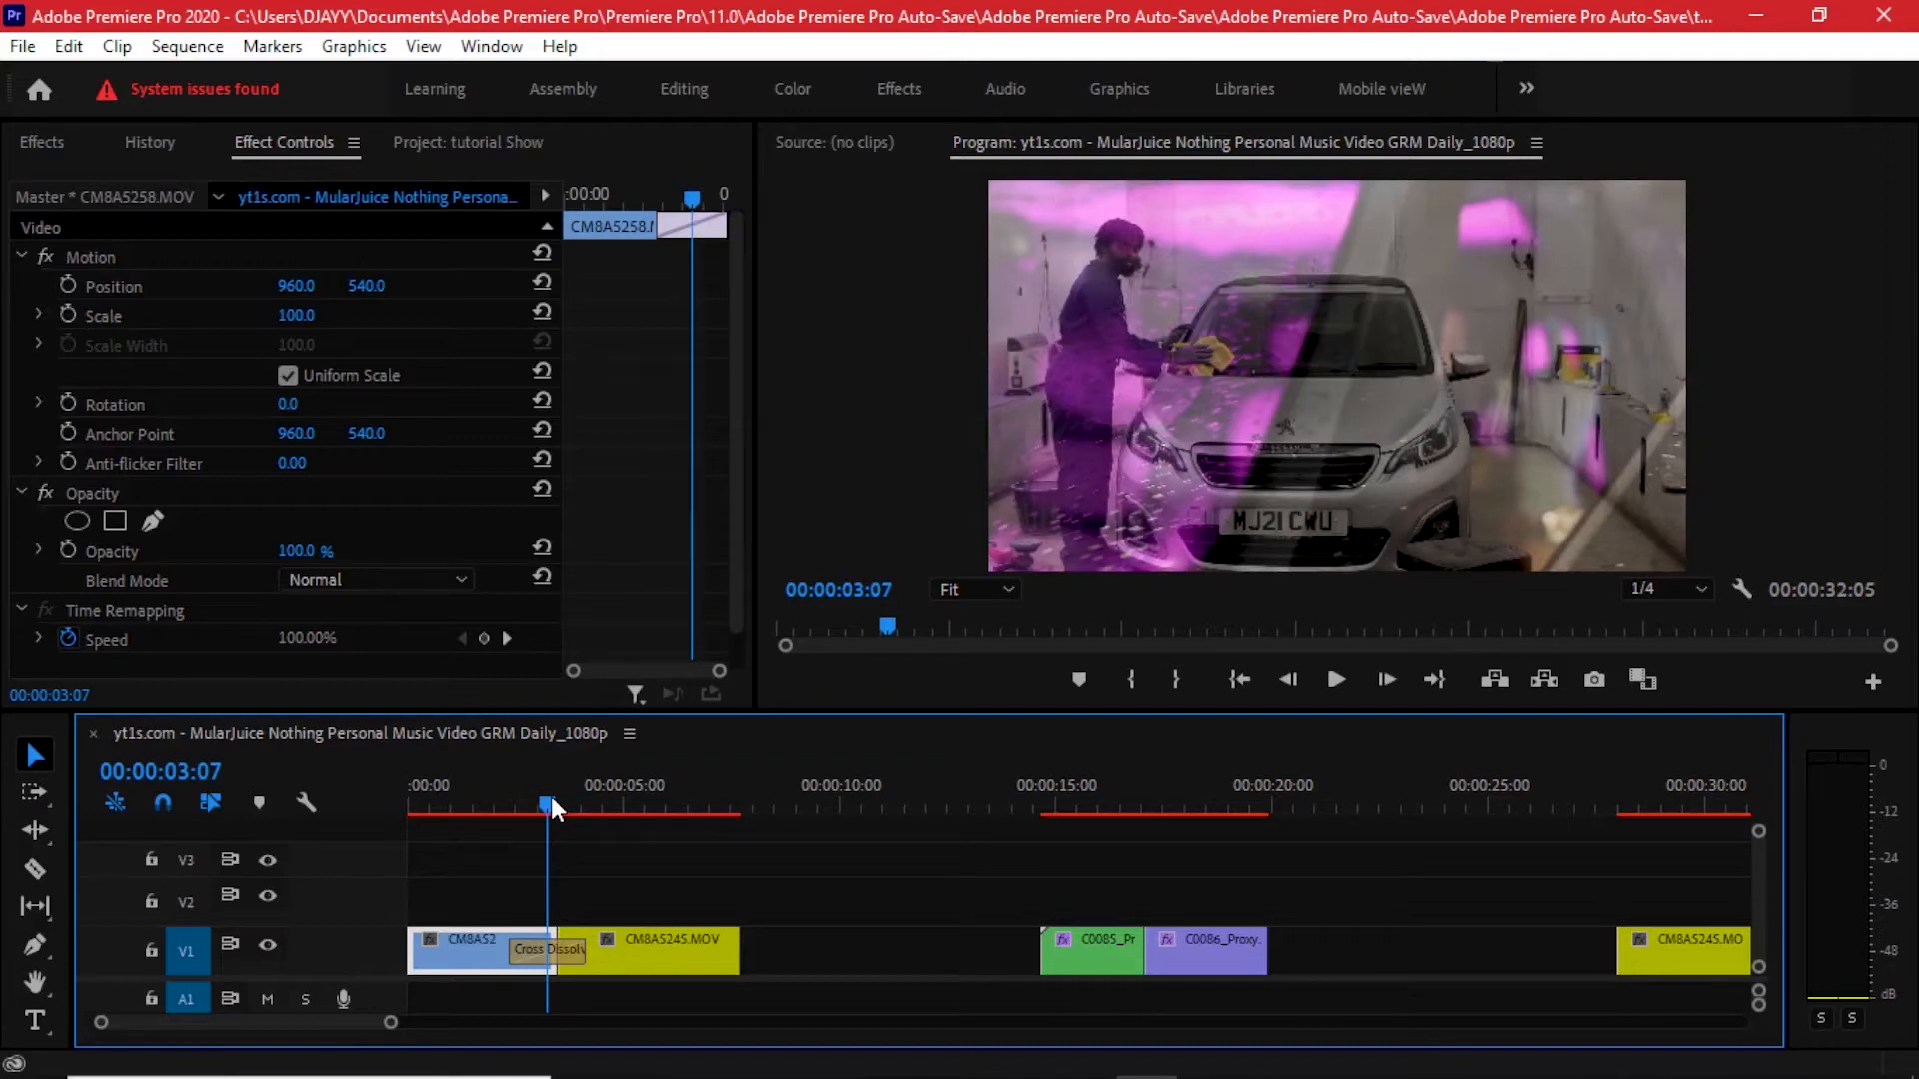
{"action": "left_click_drag", "start_coordinate": [552, 800], "coordinate": [614, 805]}
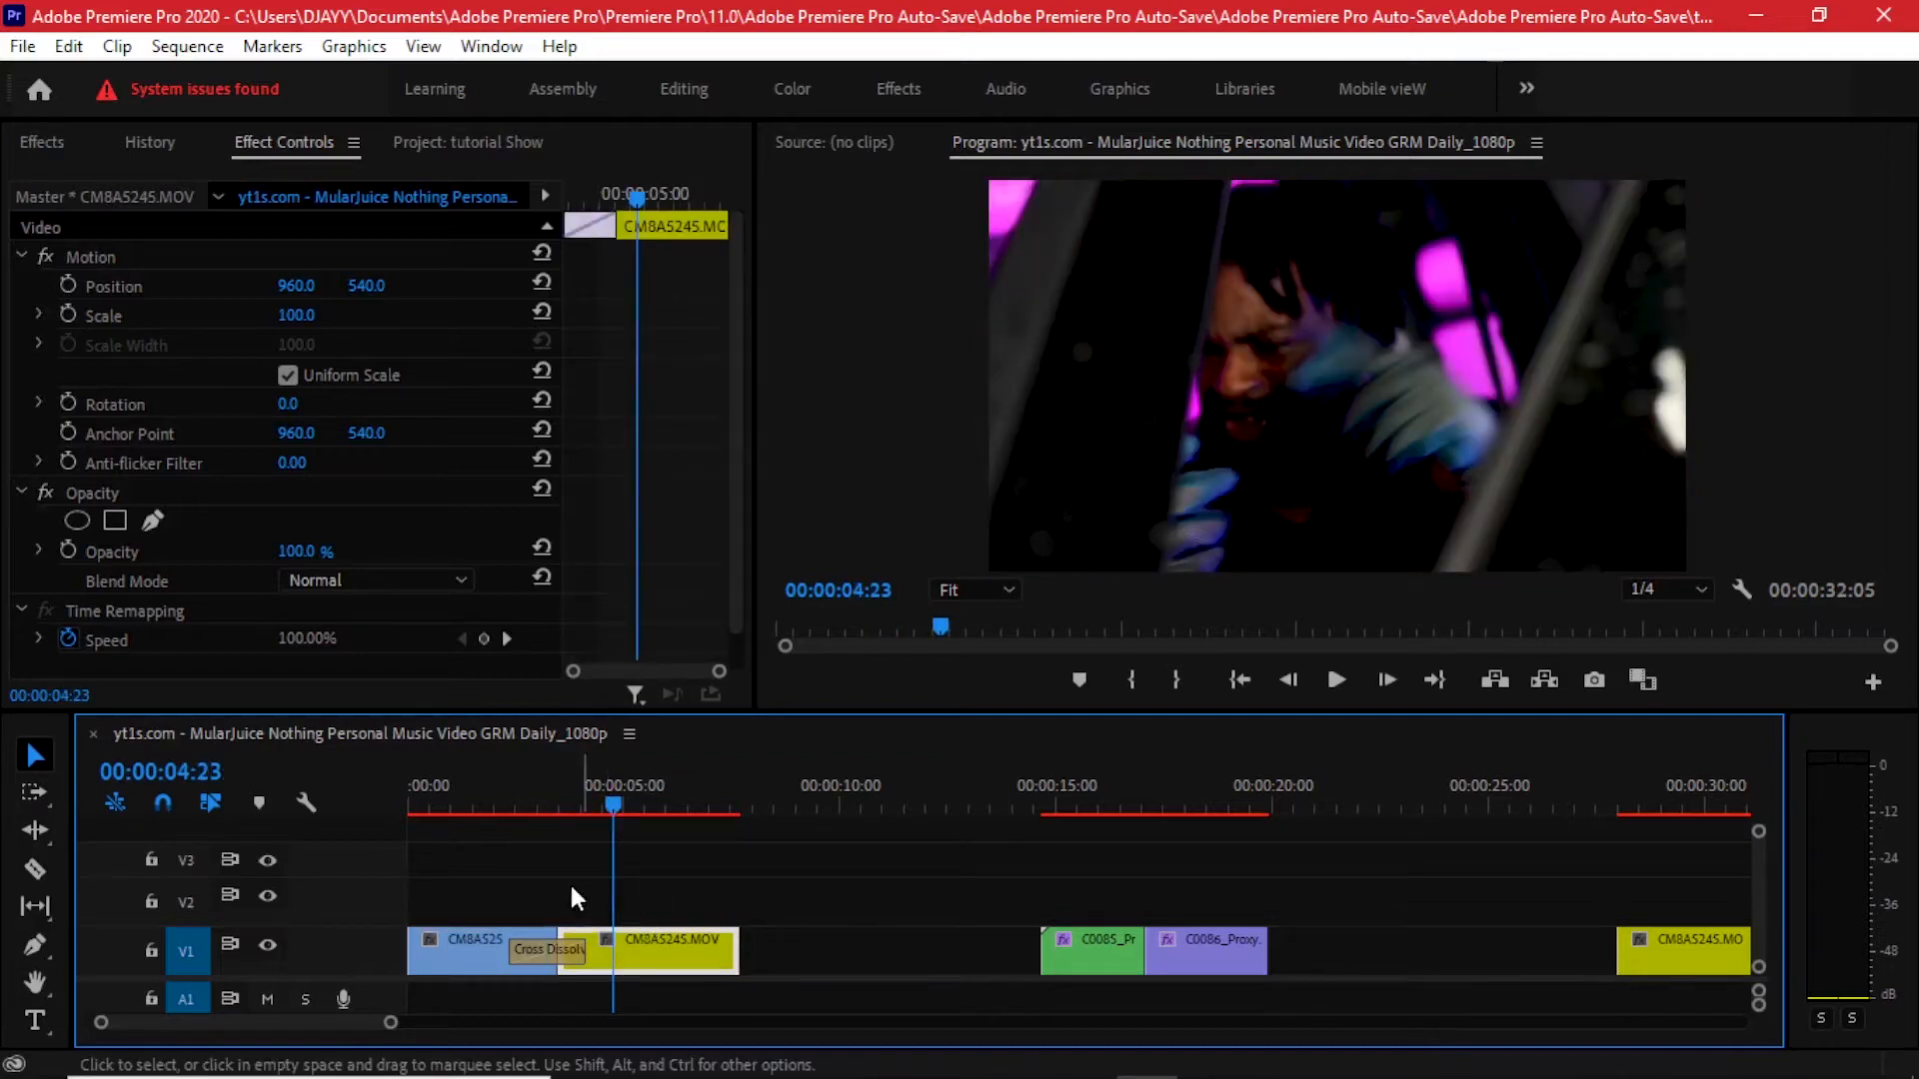
{"action": "left_click", "coordinate": [532, 947]}
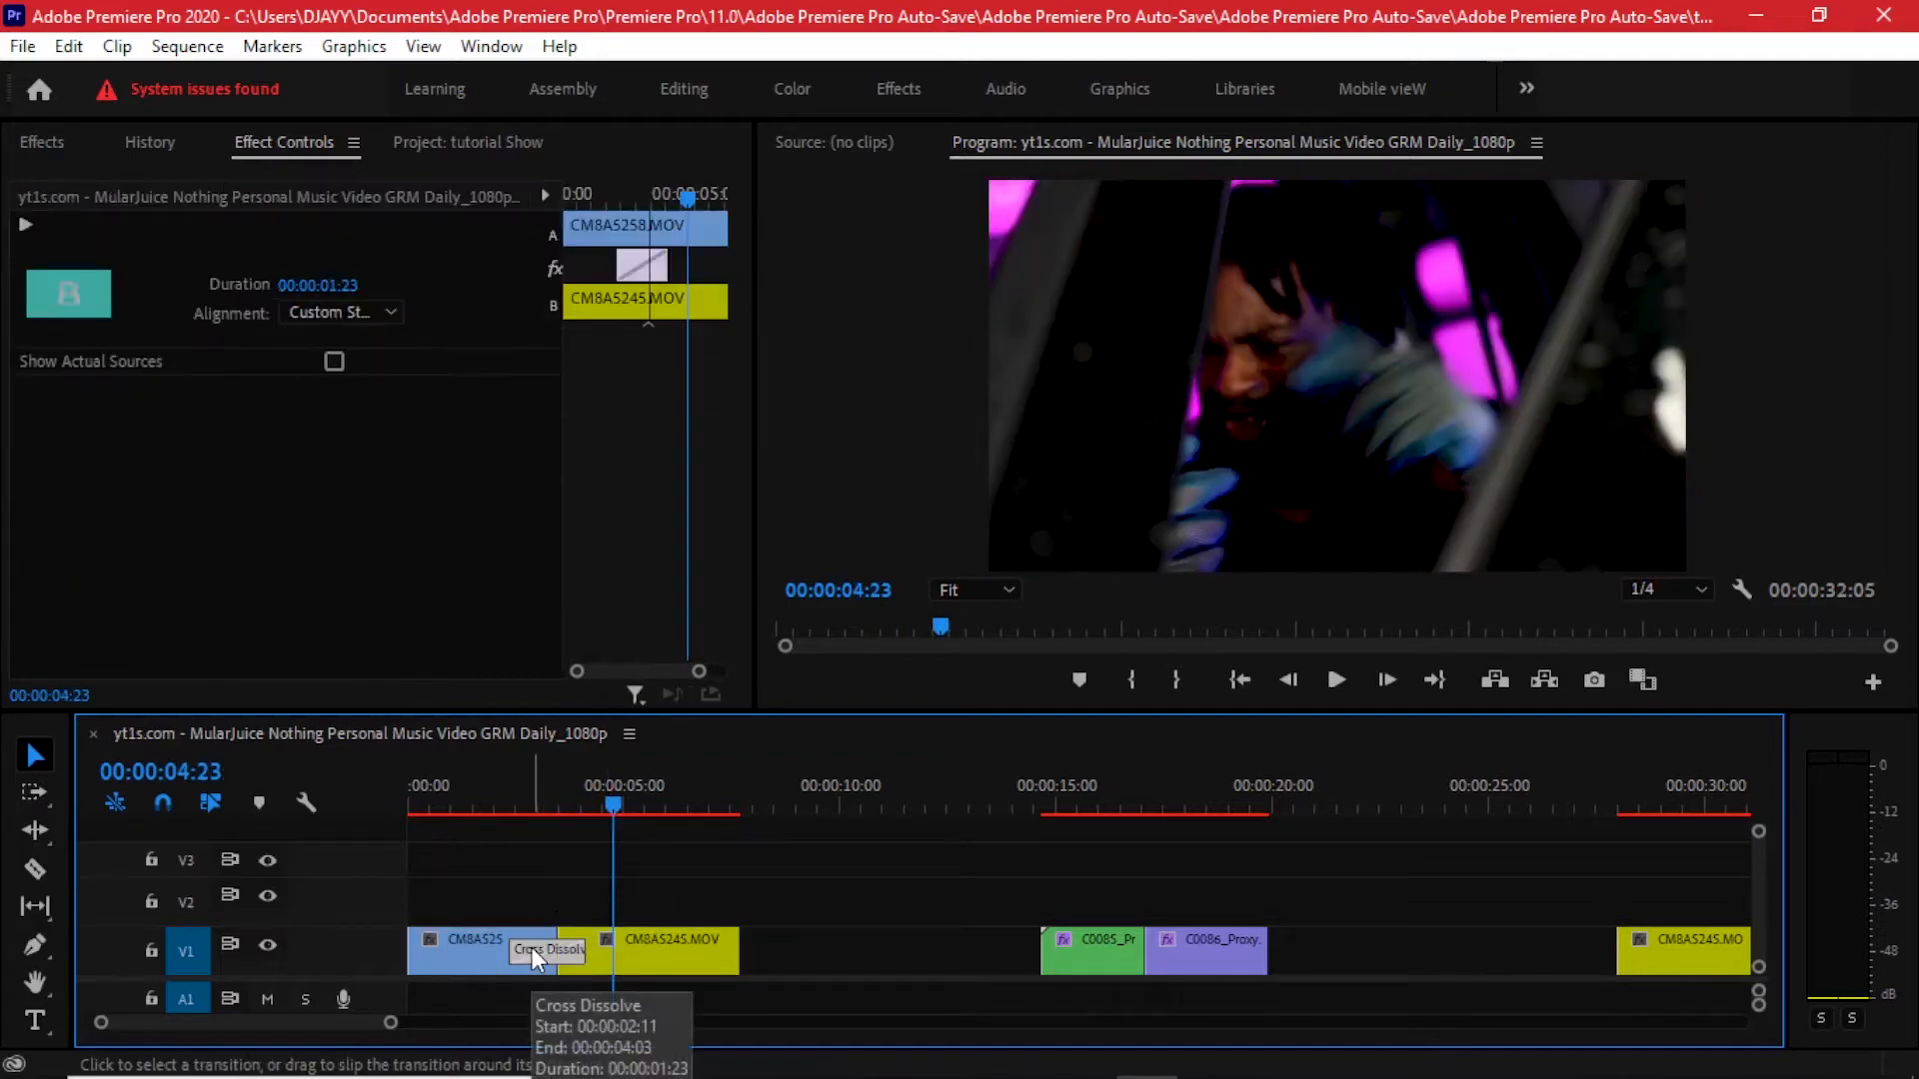
{"action": "key", "text": "Delete"}
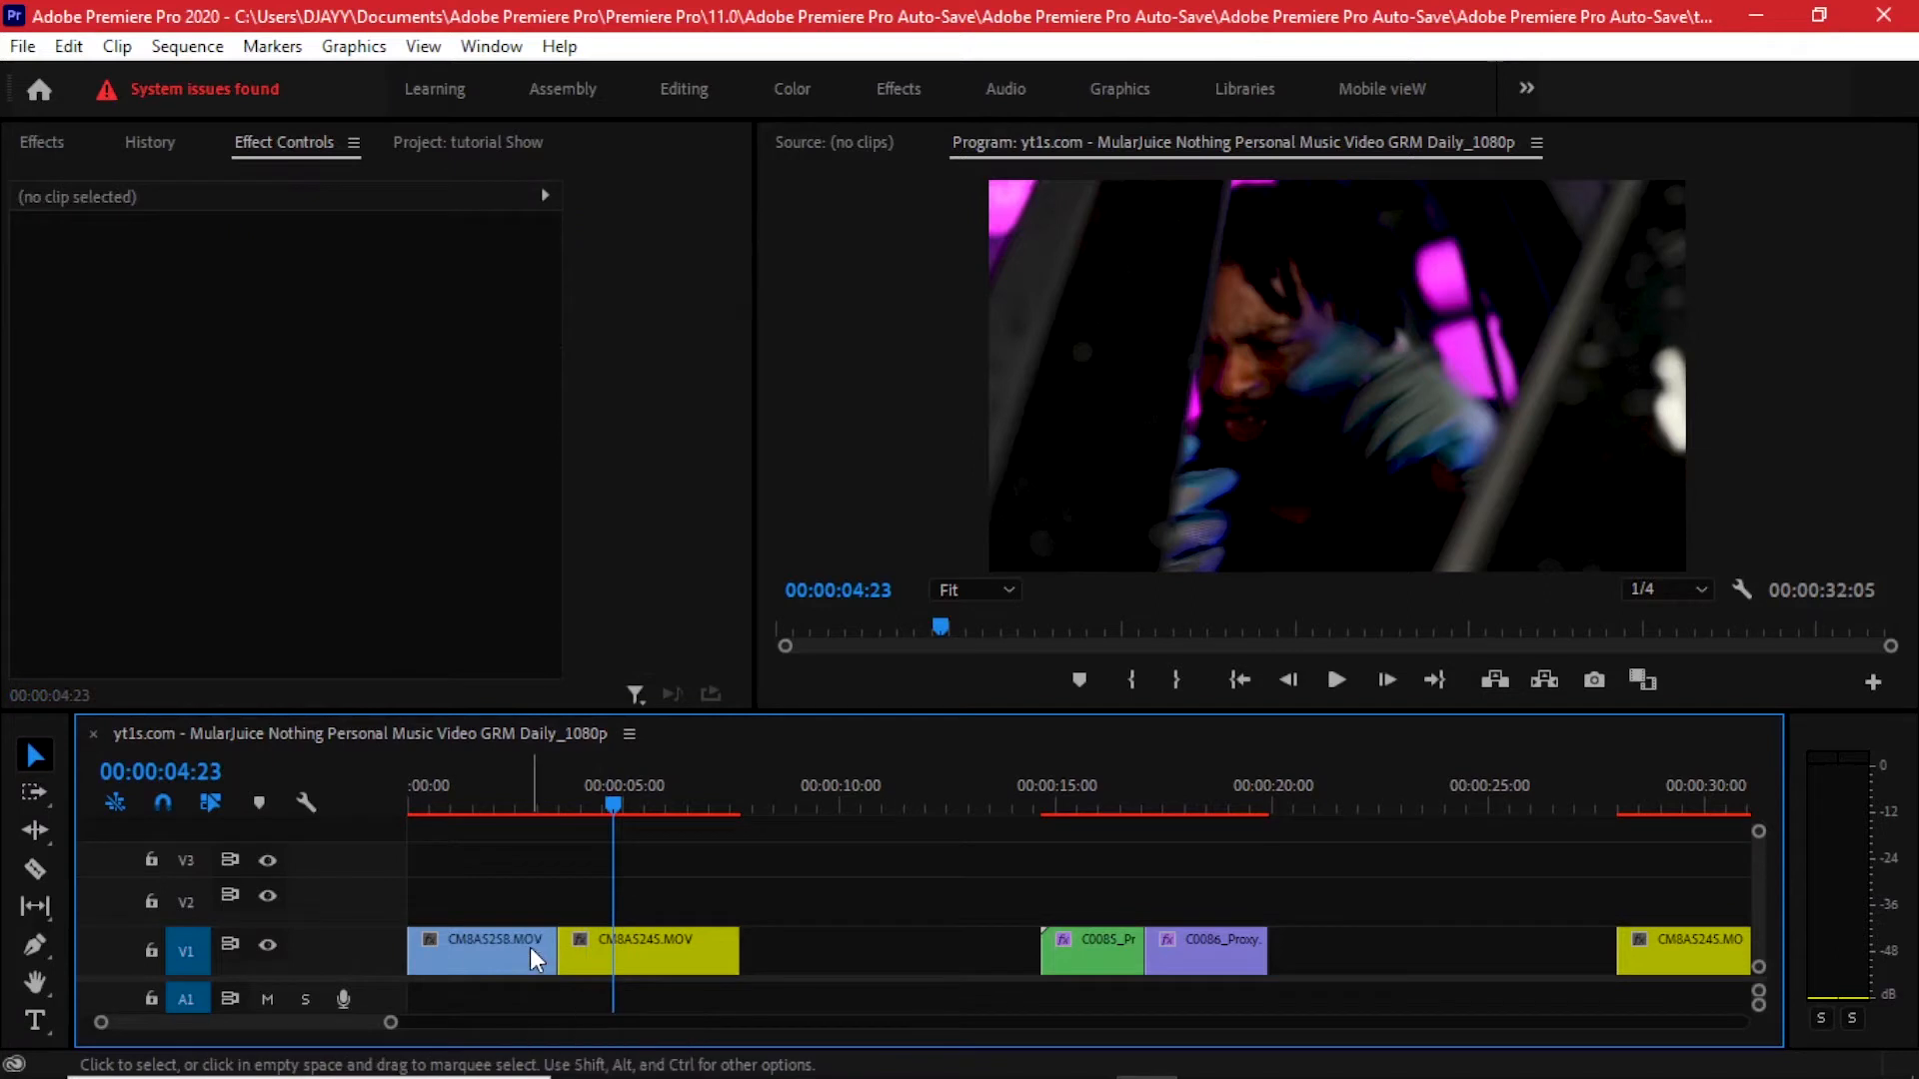
- Move CM8A5258.MOV up to track V2 and extend its end to overlap CM8A5245.MOV
{"action": "left_click_drag", "start_coordinate": [530, 947], "coordinate": [537, 917]}
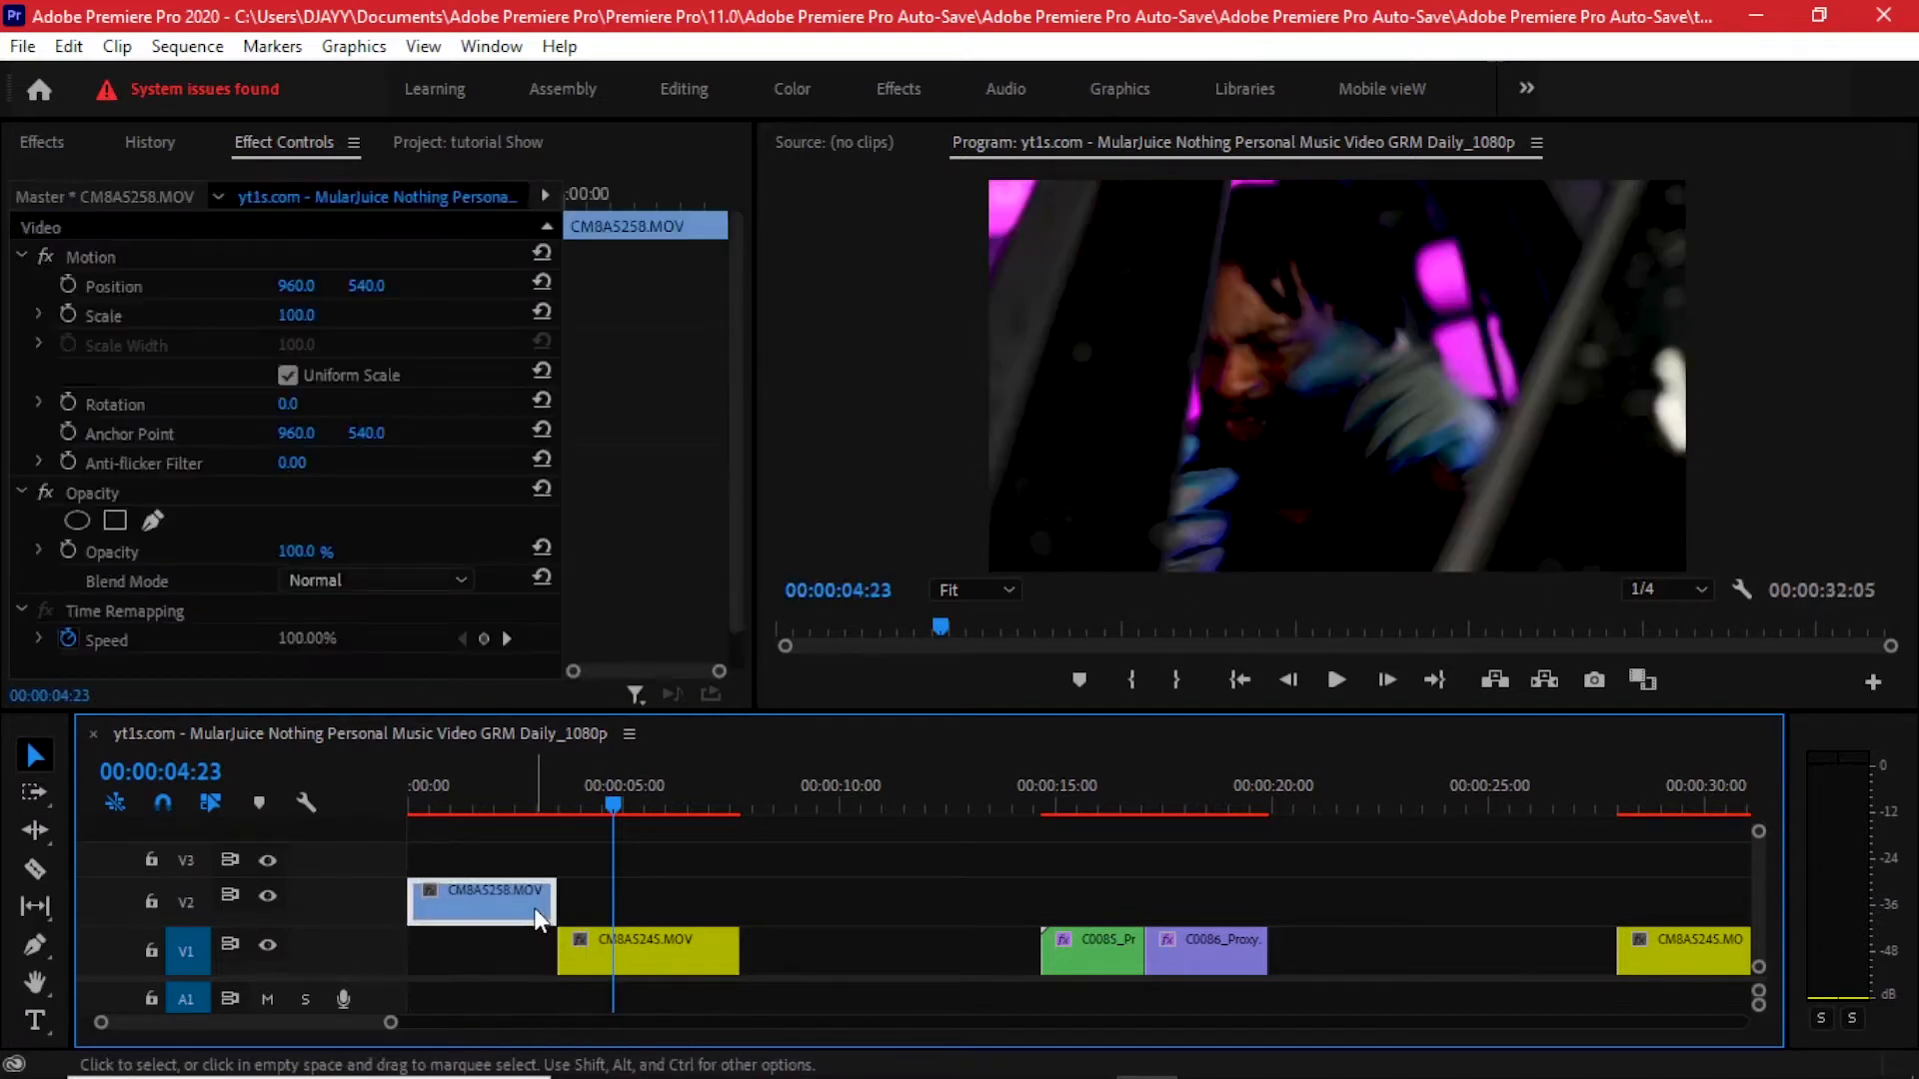
{"action": "left_click_drag", "start_coordinate": [554, 899], "coordinate": [587, 898]}
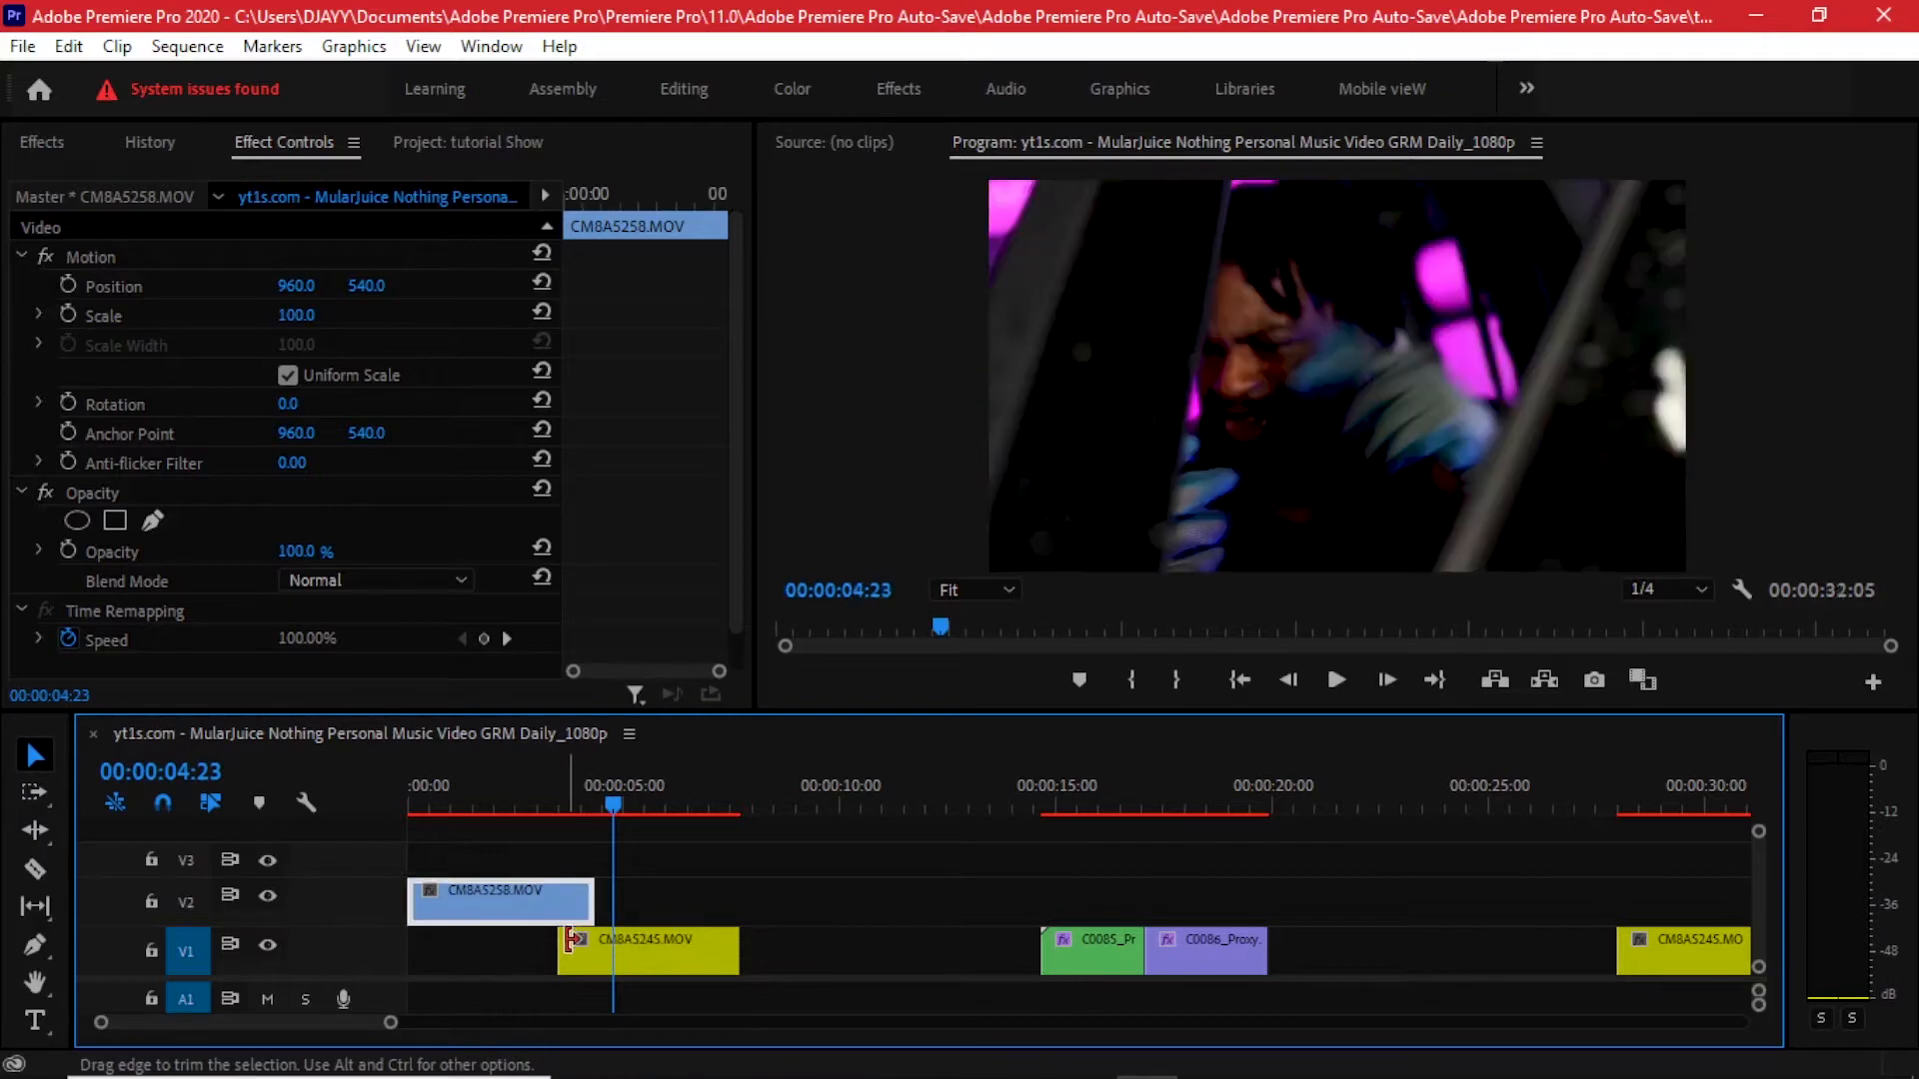
- Apply default transitions to the end of the V2 clip and the start of CM8A5245.MOV
{"action": "right_click", "coordinate": [587, 899]}
{"action": "left_click", "coordinate": [700, 845]}
{"action": "right_click", "coordinate": [566, 954]}
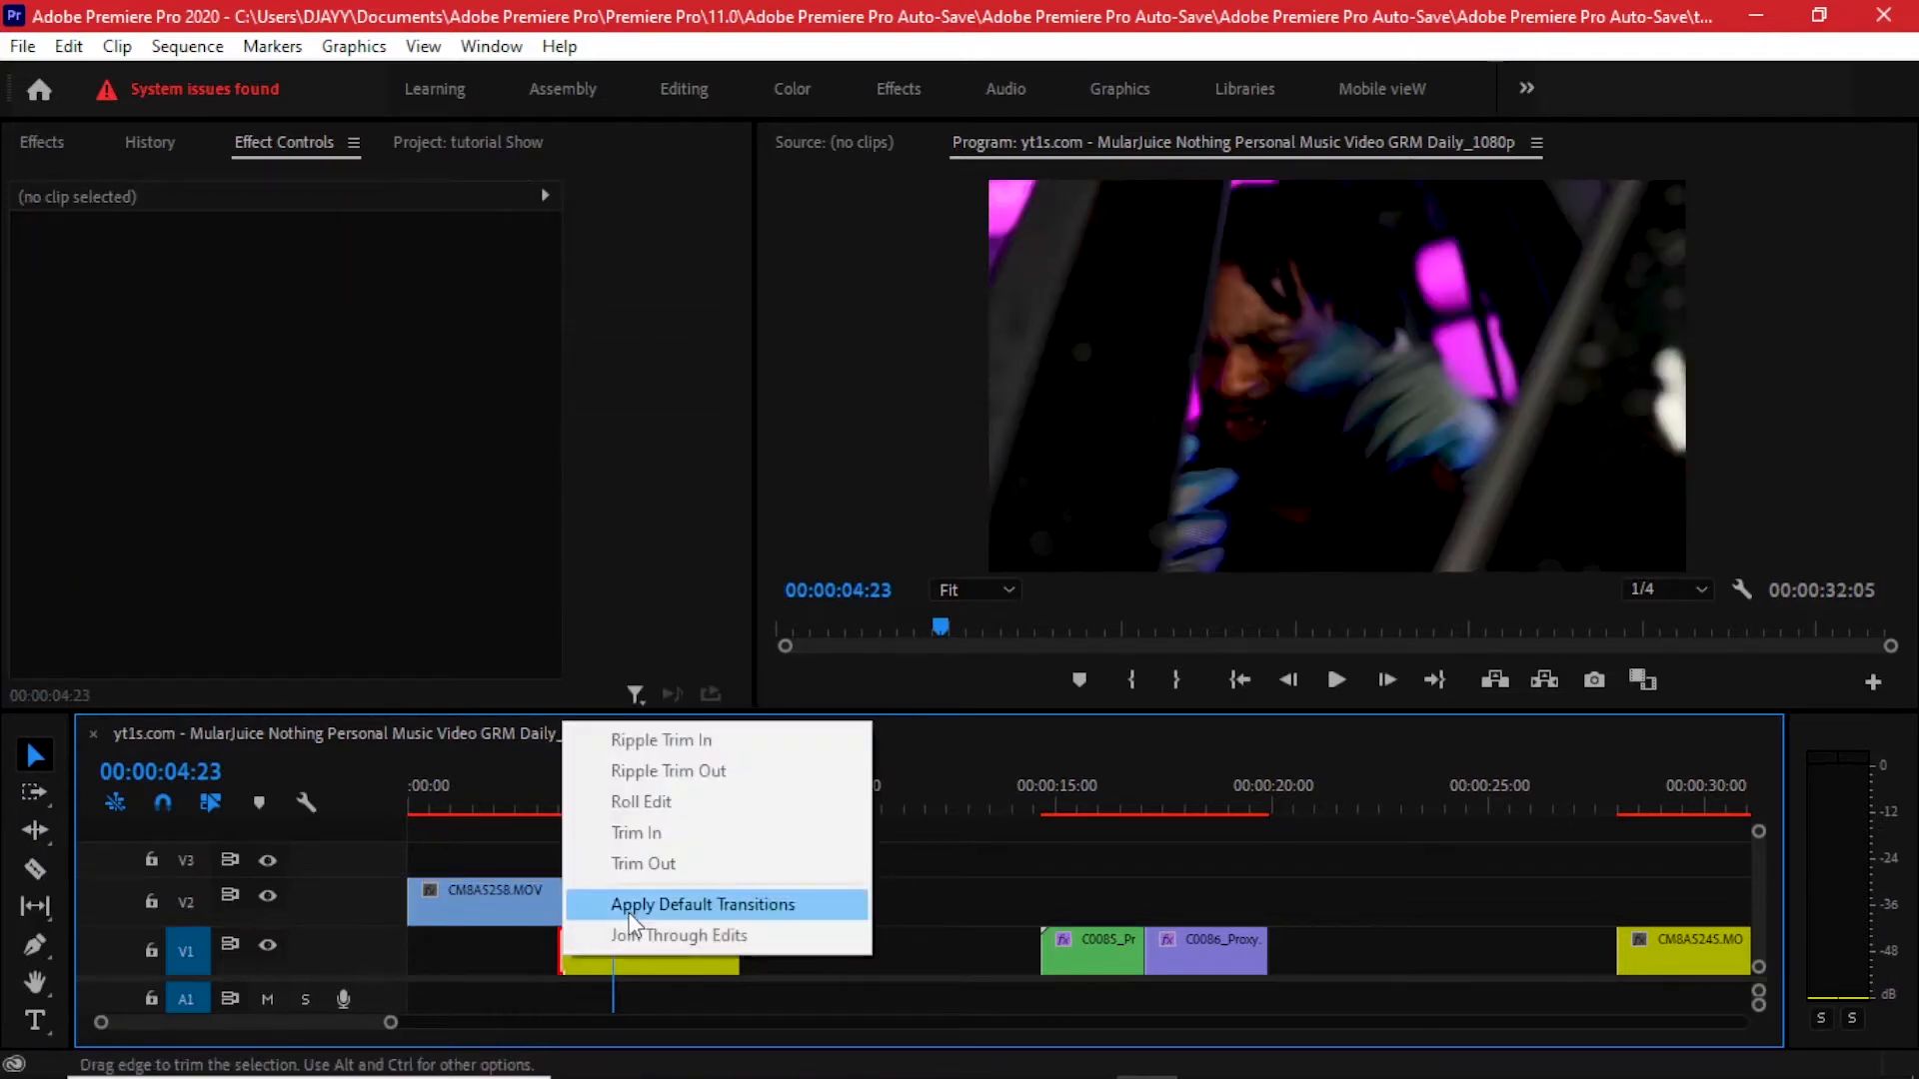
{"action": "left_click", "coordinate": [649, 908]}
- Shorten the dissolve at the end of the V2 clip to about 00:00:00:12
{"action": "scroll", "coordinate": [548, 912], "scroll_direction": "up", "scroll_amount": 3}
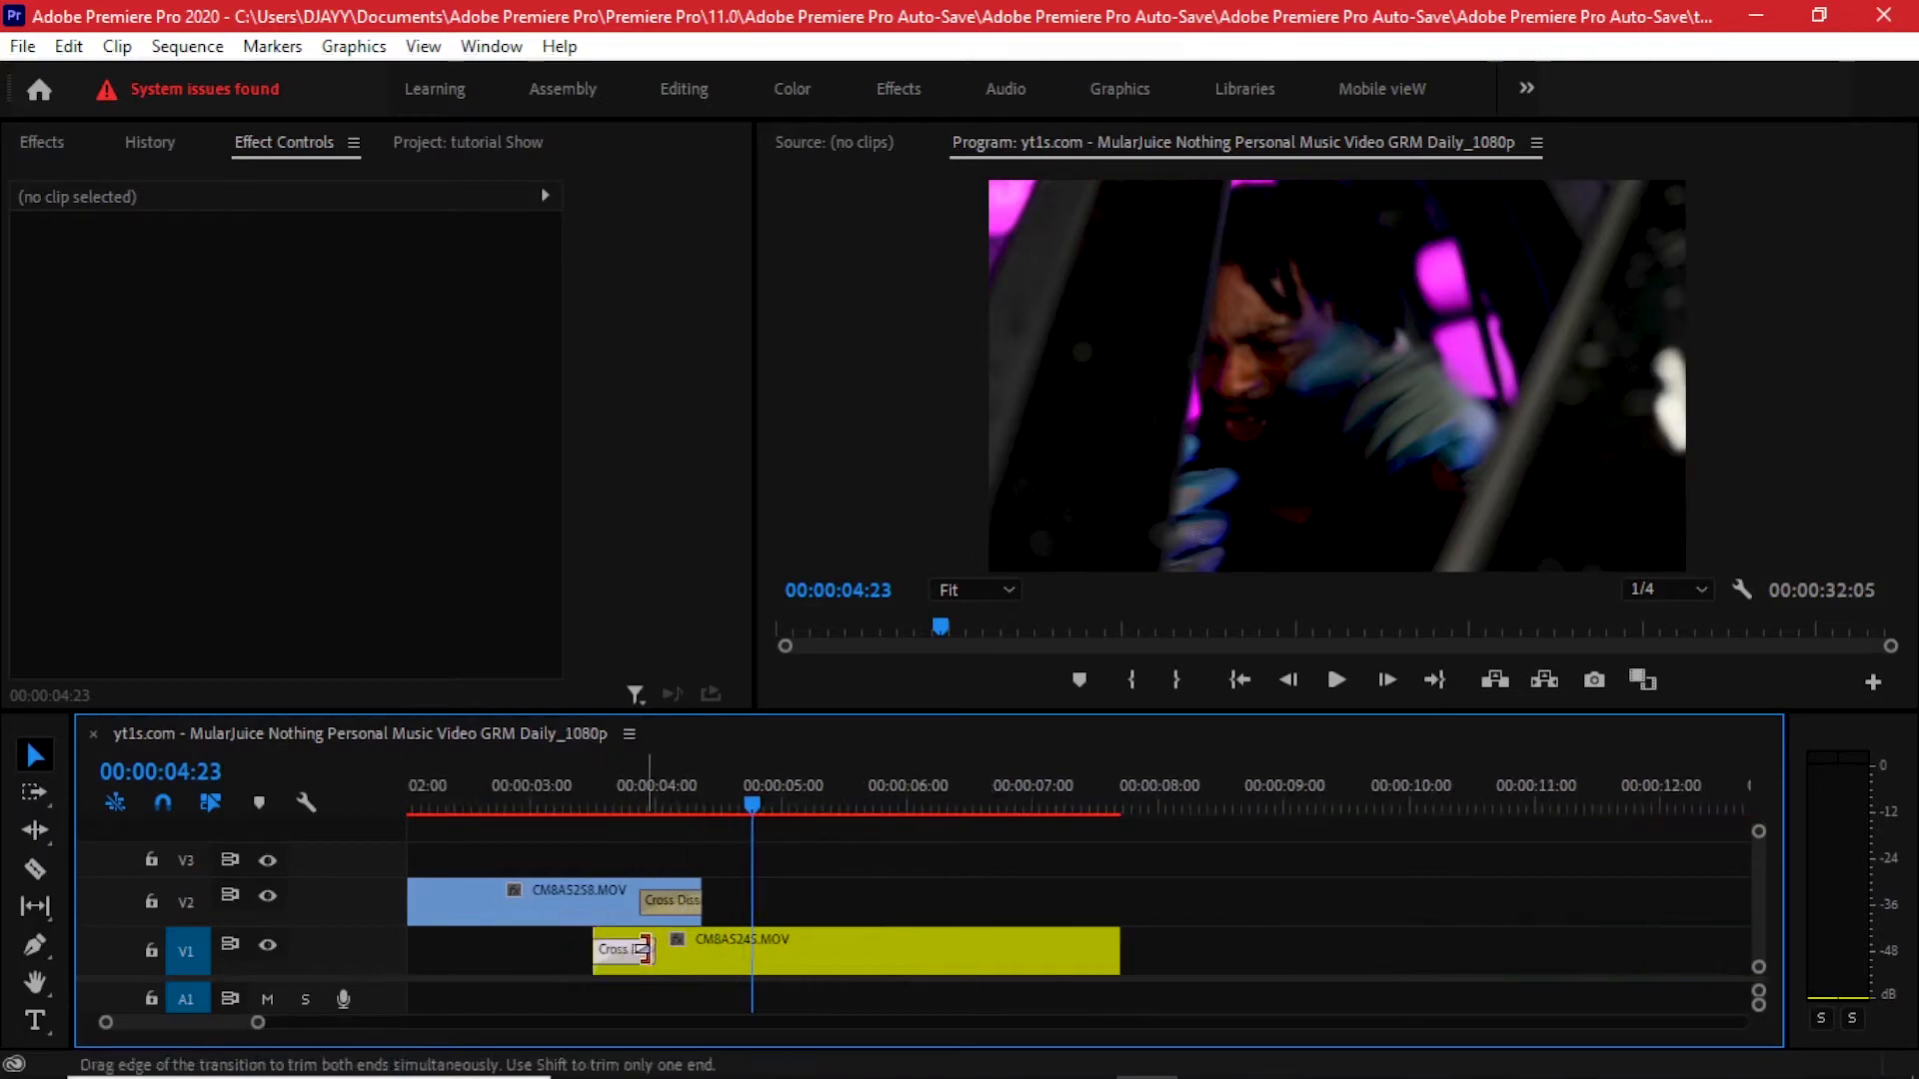
{"action": "left_click_drag", "start_coordinate": [647, 950], "coordinate": [632, 903]}
{"action": "left_click", "coordinate": [593, 788]}
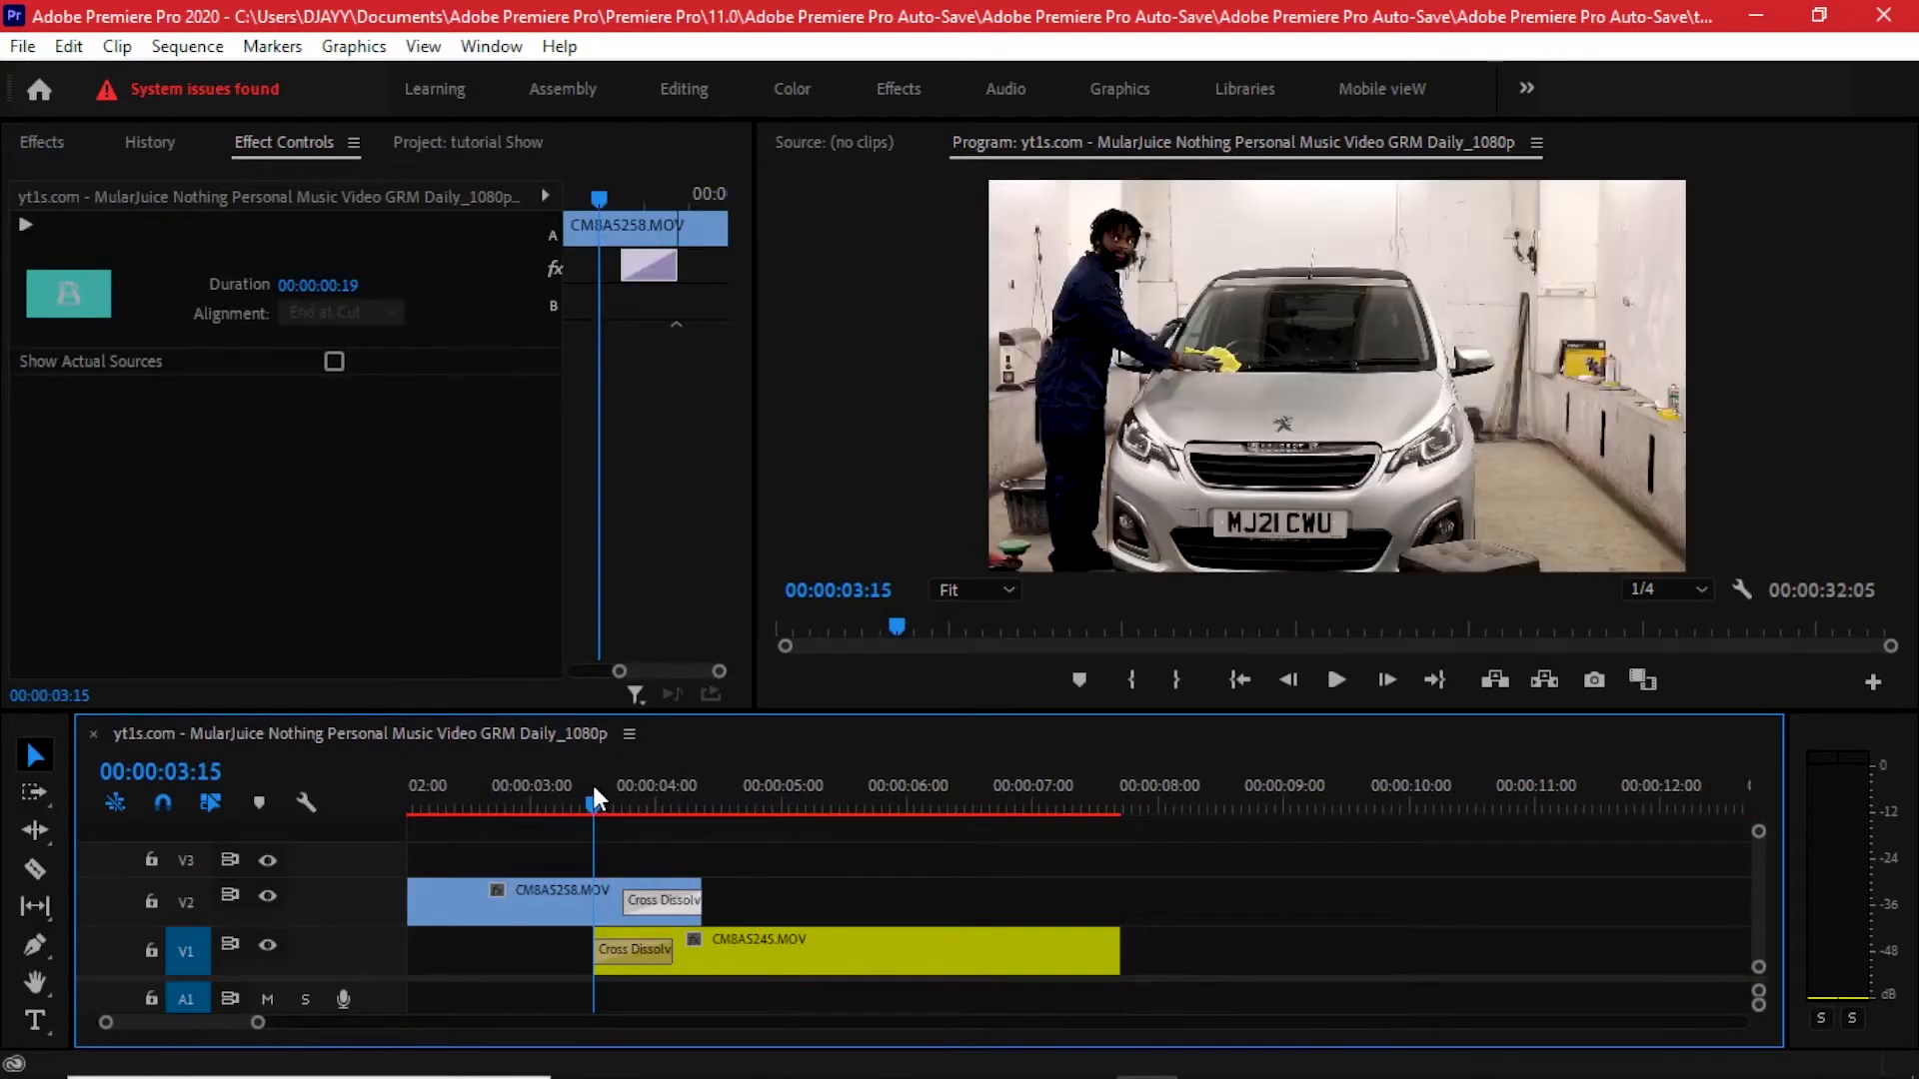
{"action": "left_click_drag", "start_coordinate": [594, 796], "coordinate": [676, 799]}
{"action": "left_click_drag", "start_coordinate": [663, 900], "coordinate": [635, 900]}
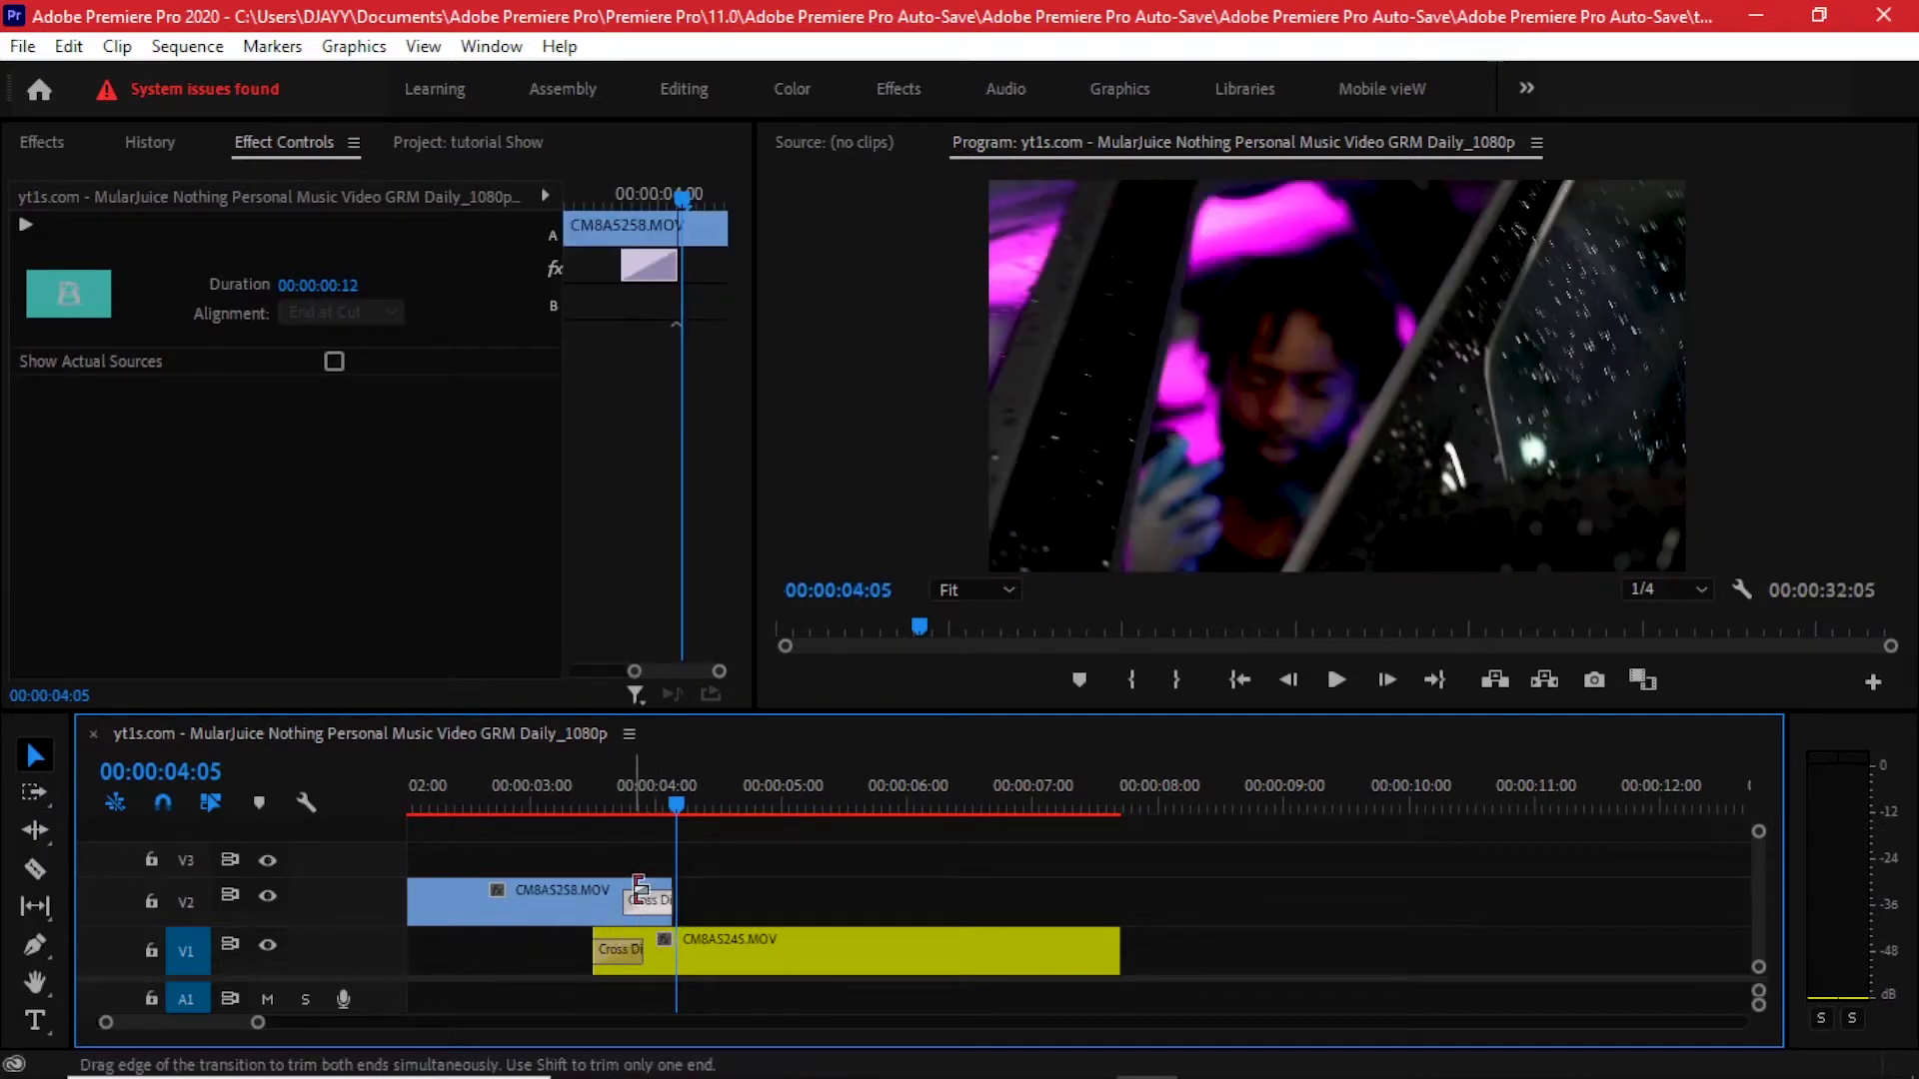
- Play back the overlapping section to review both dissolves
{"action": "scroll", "coordinate": [665, 924], "scroll_direction": "left", "scroll_amount": 3}
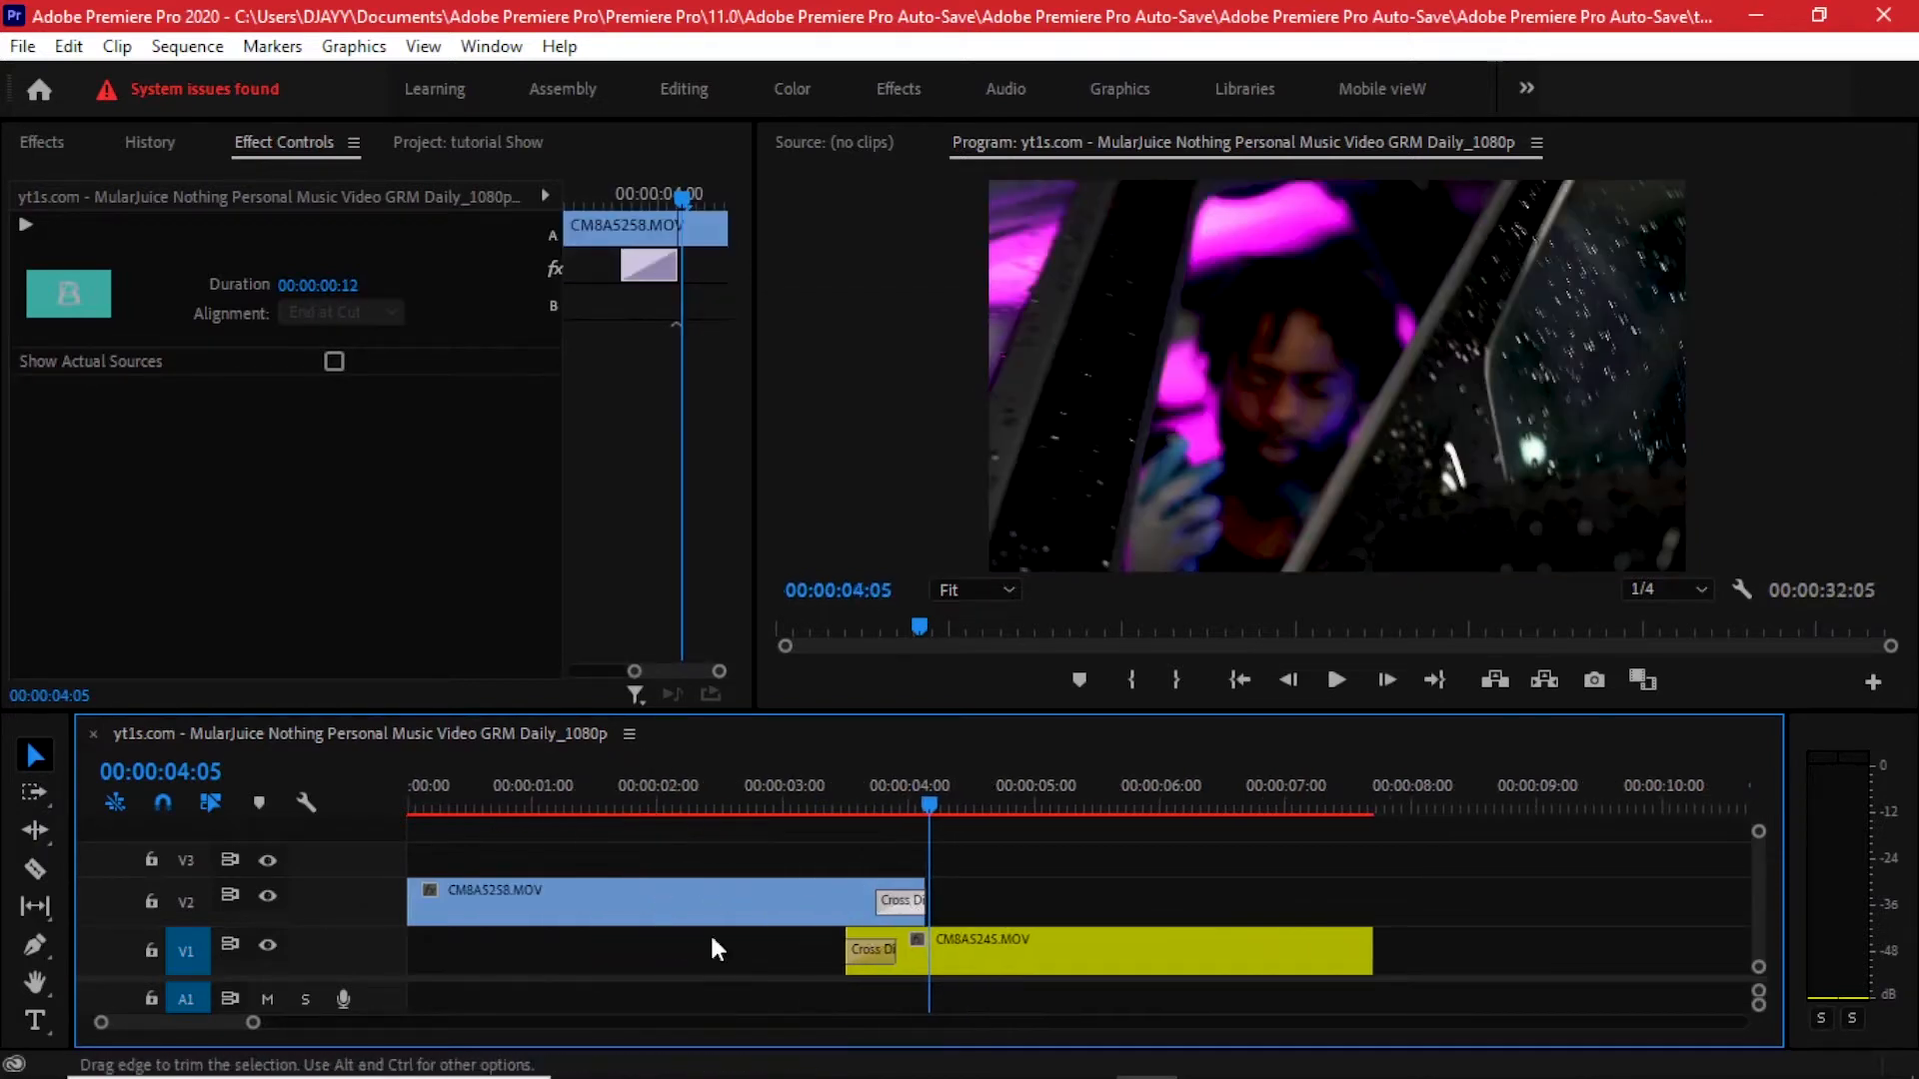
{"action": "left_click", "coordinate": [748, 785]}
{"action": "left_click_drag", "start_coordinate": [749, 780], "coordinate": [758, 786]}
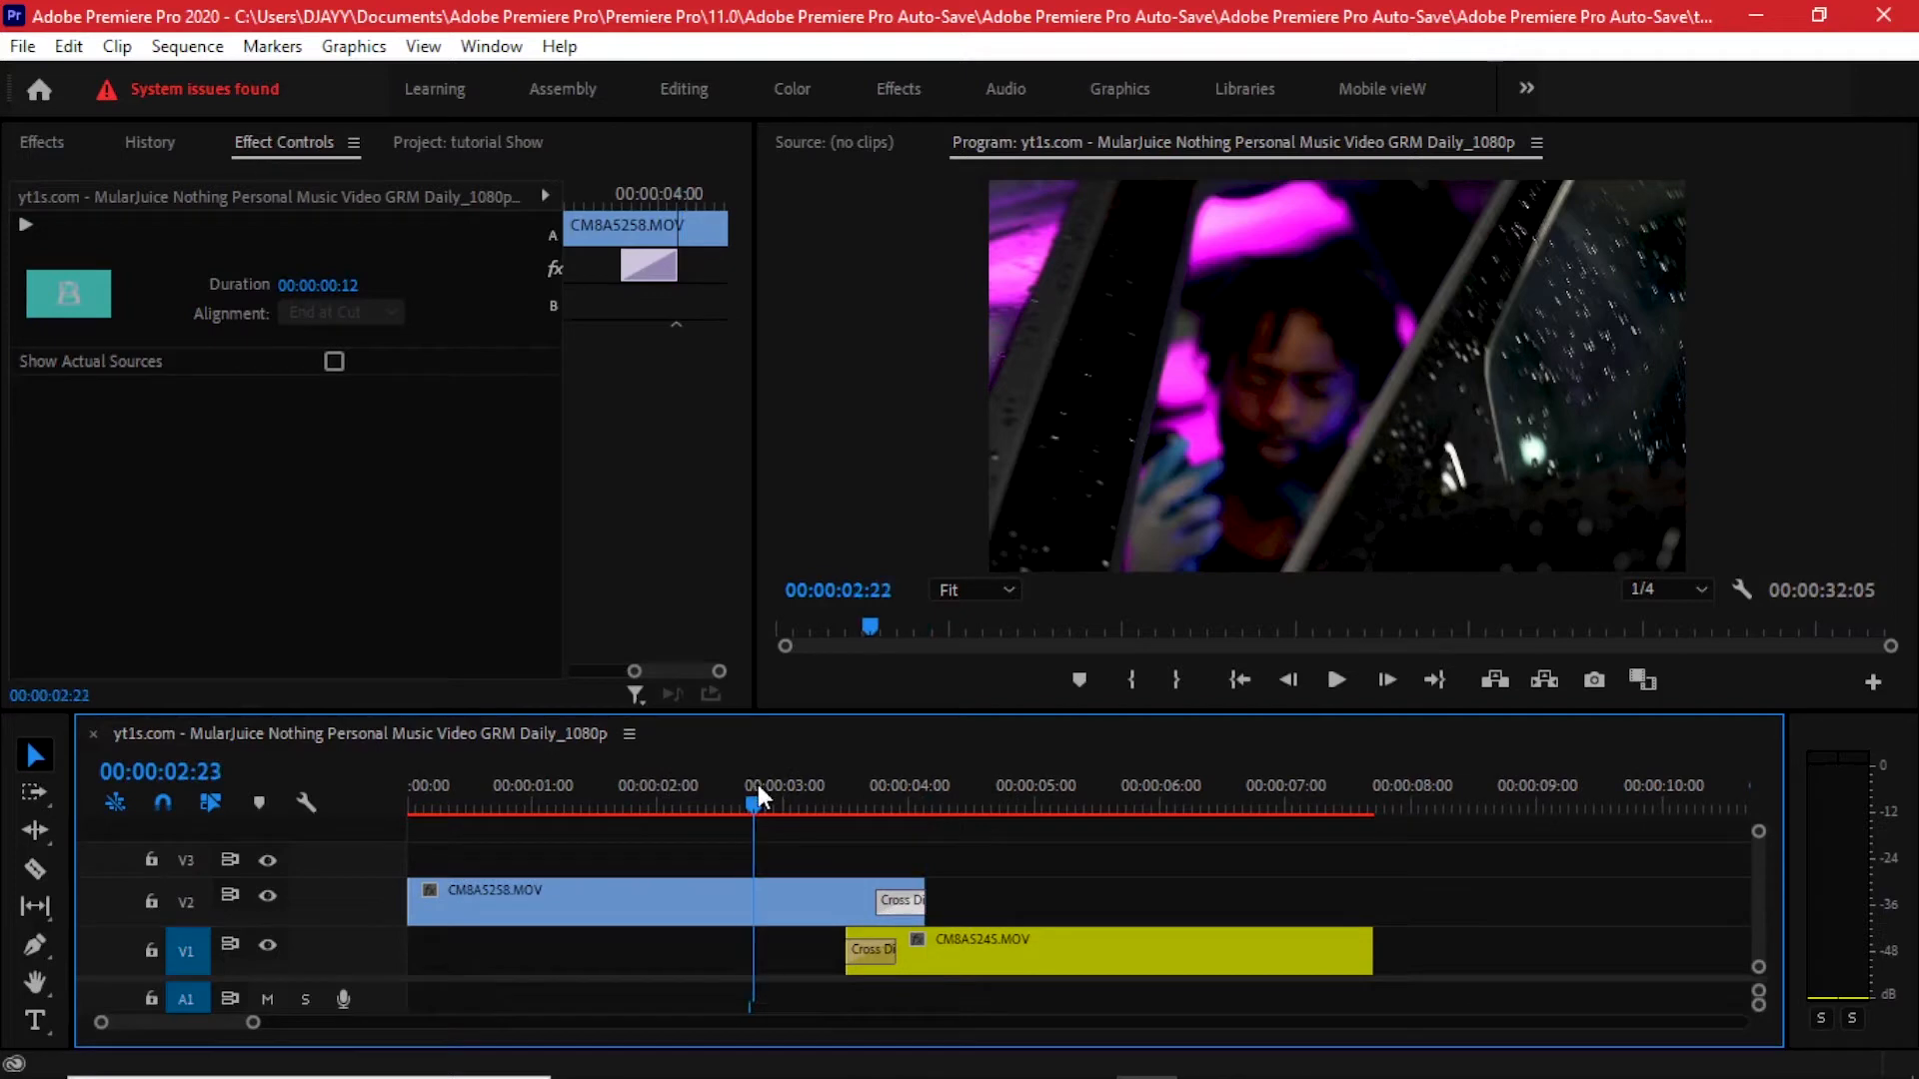
{"action": "key", "text": "minus"}
{"action": "key", "text": "space"}
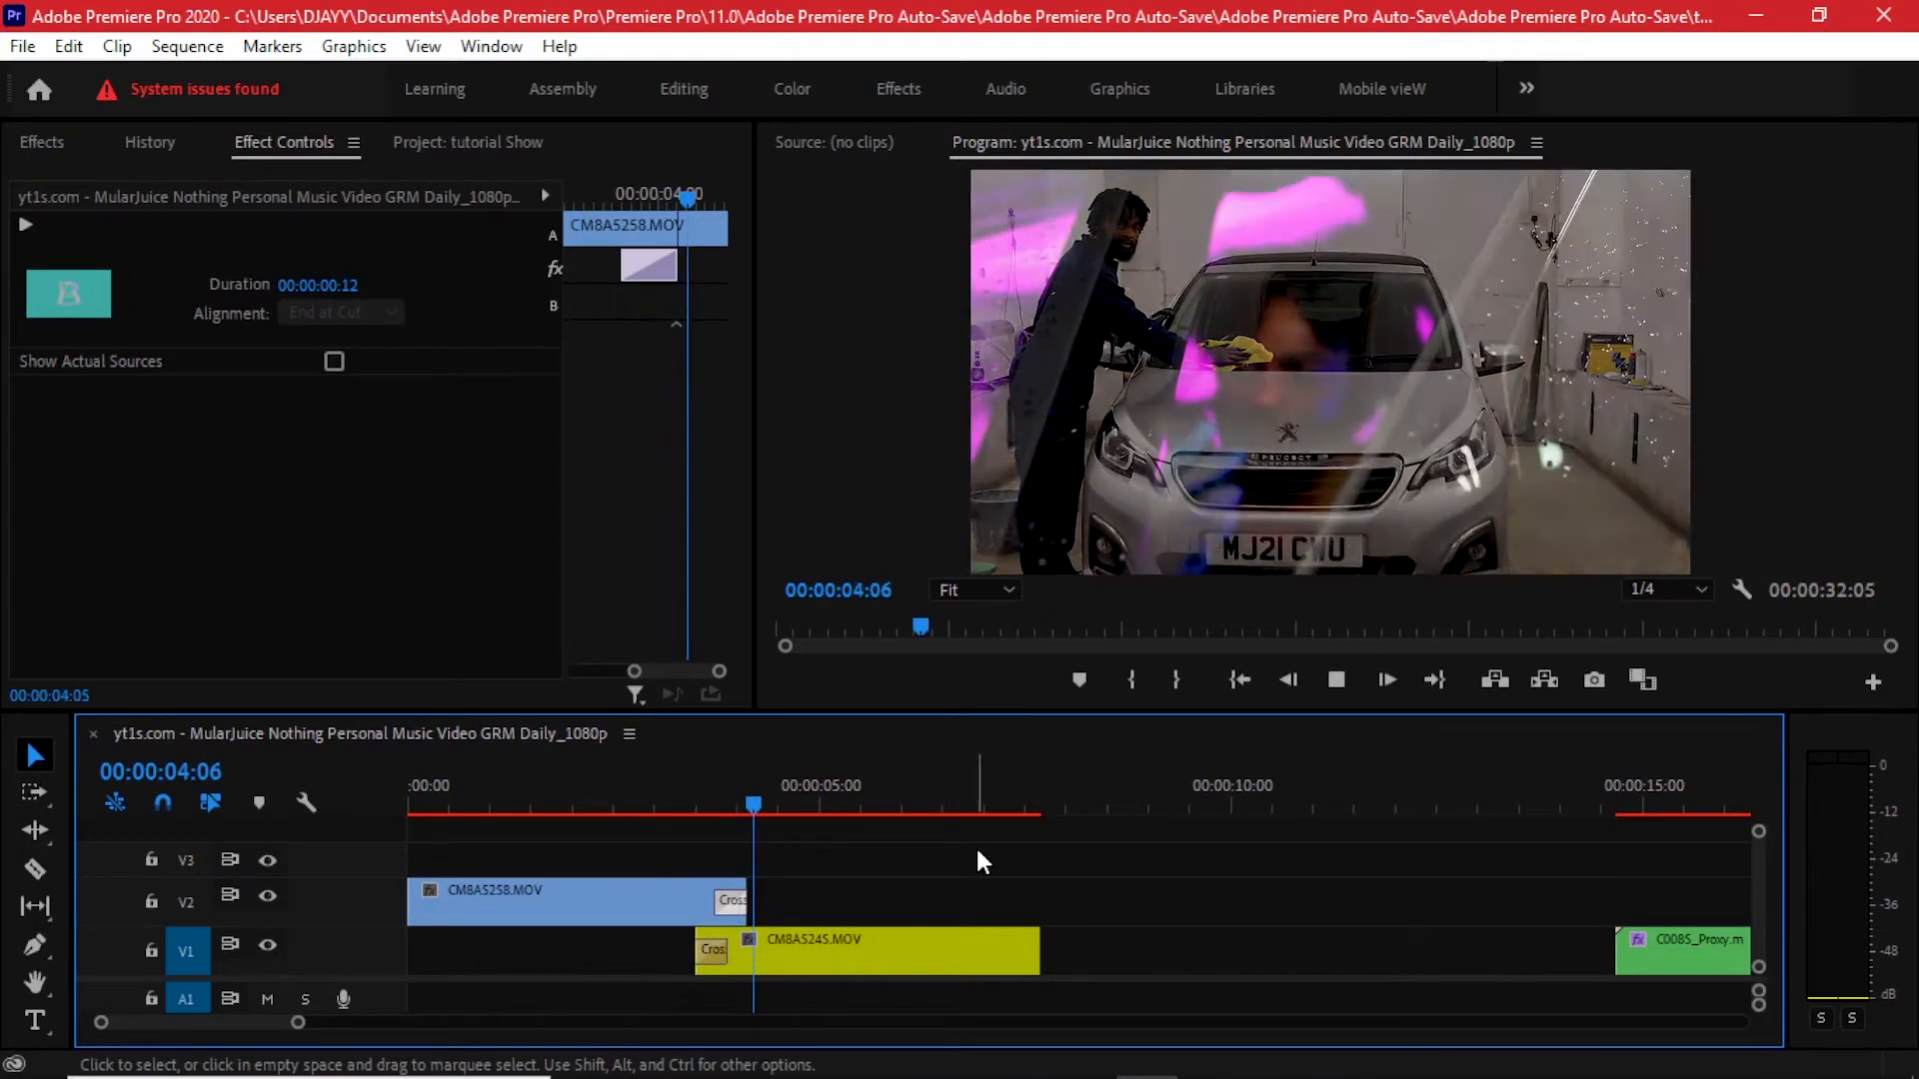
{"action": "key", "text": "space"}
{"action": "left_click", "coordinate": [642, 788]}
{"action": "key", "text": "space"}
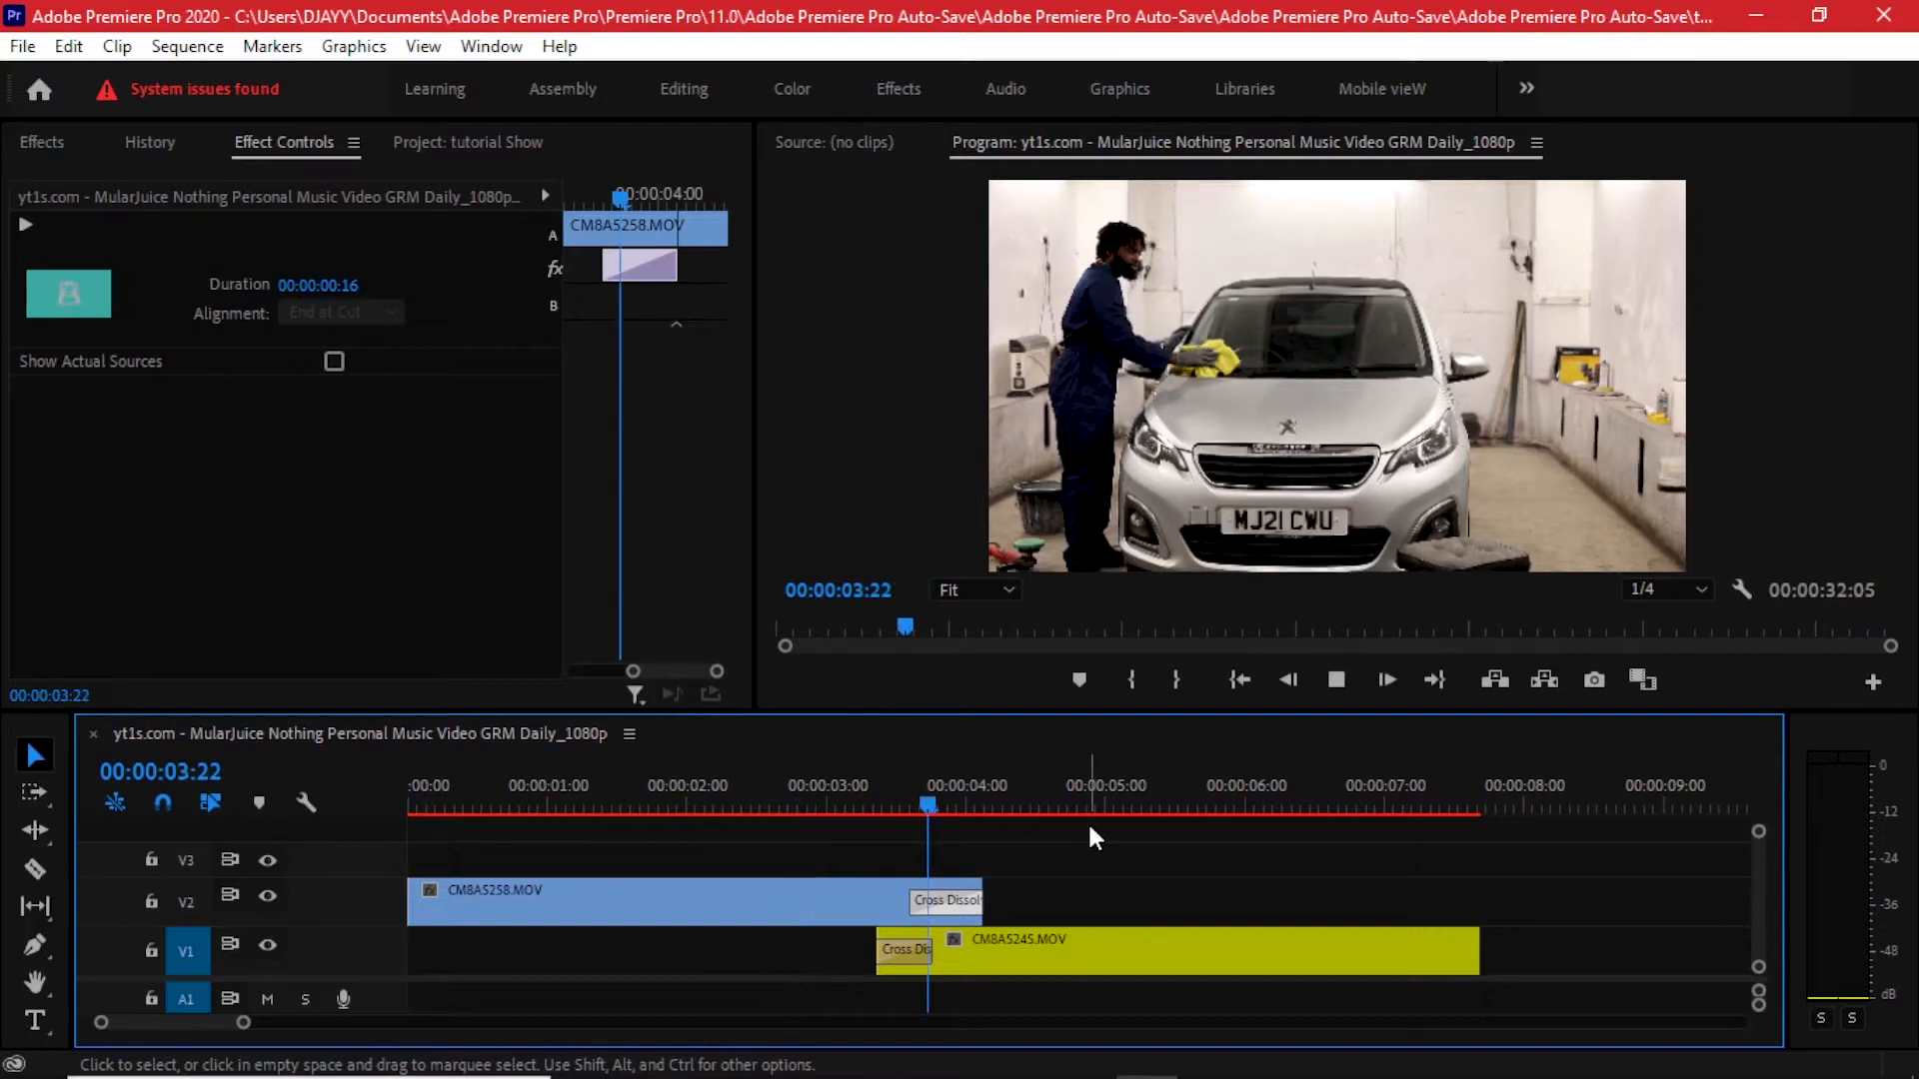
{"action": "key", "text": "space"}
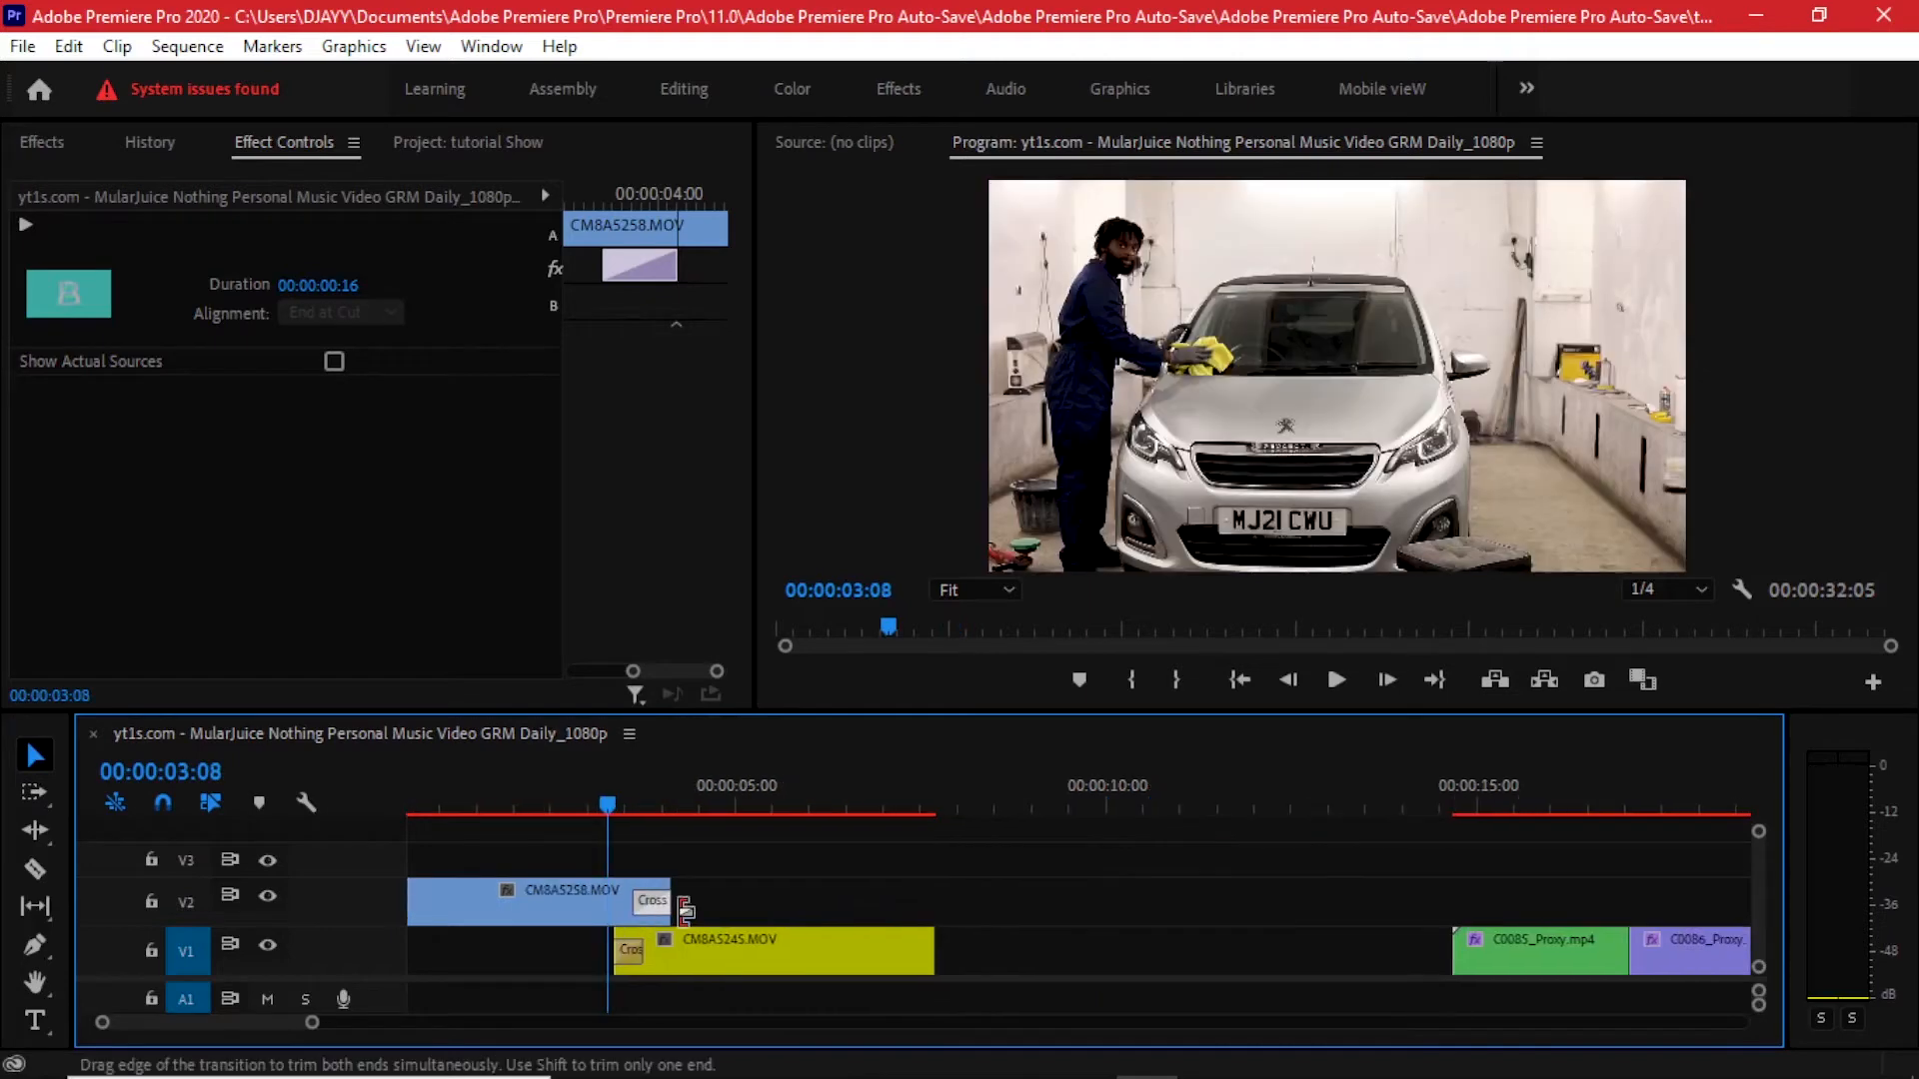
- Move C0085_Proxy.mp4 up to track V2 above C0086_Proxy.mp4
{"action": "scroll", "coordinate": [706, 945], "scroll_direction": "up", "scroll_amount": 3}
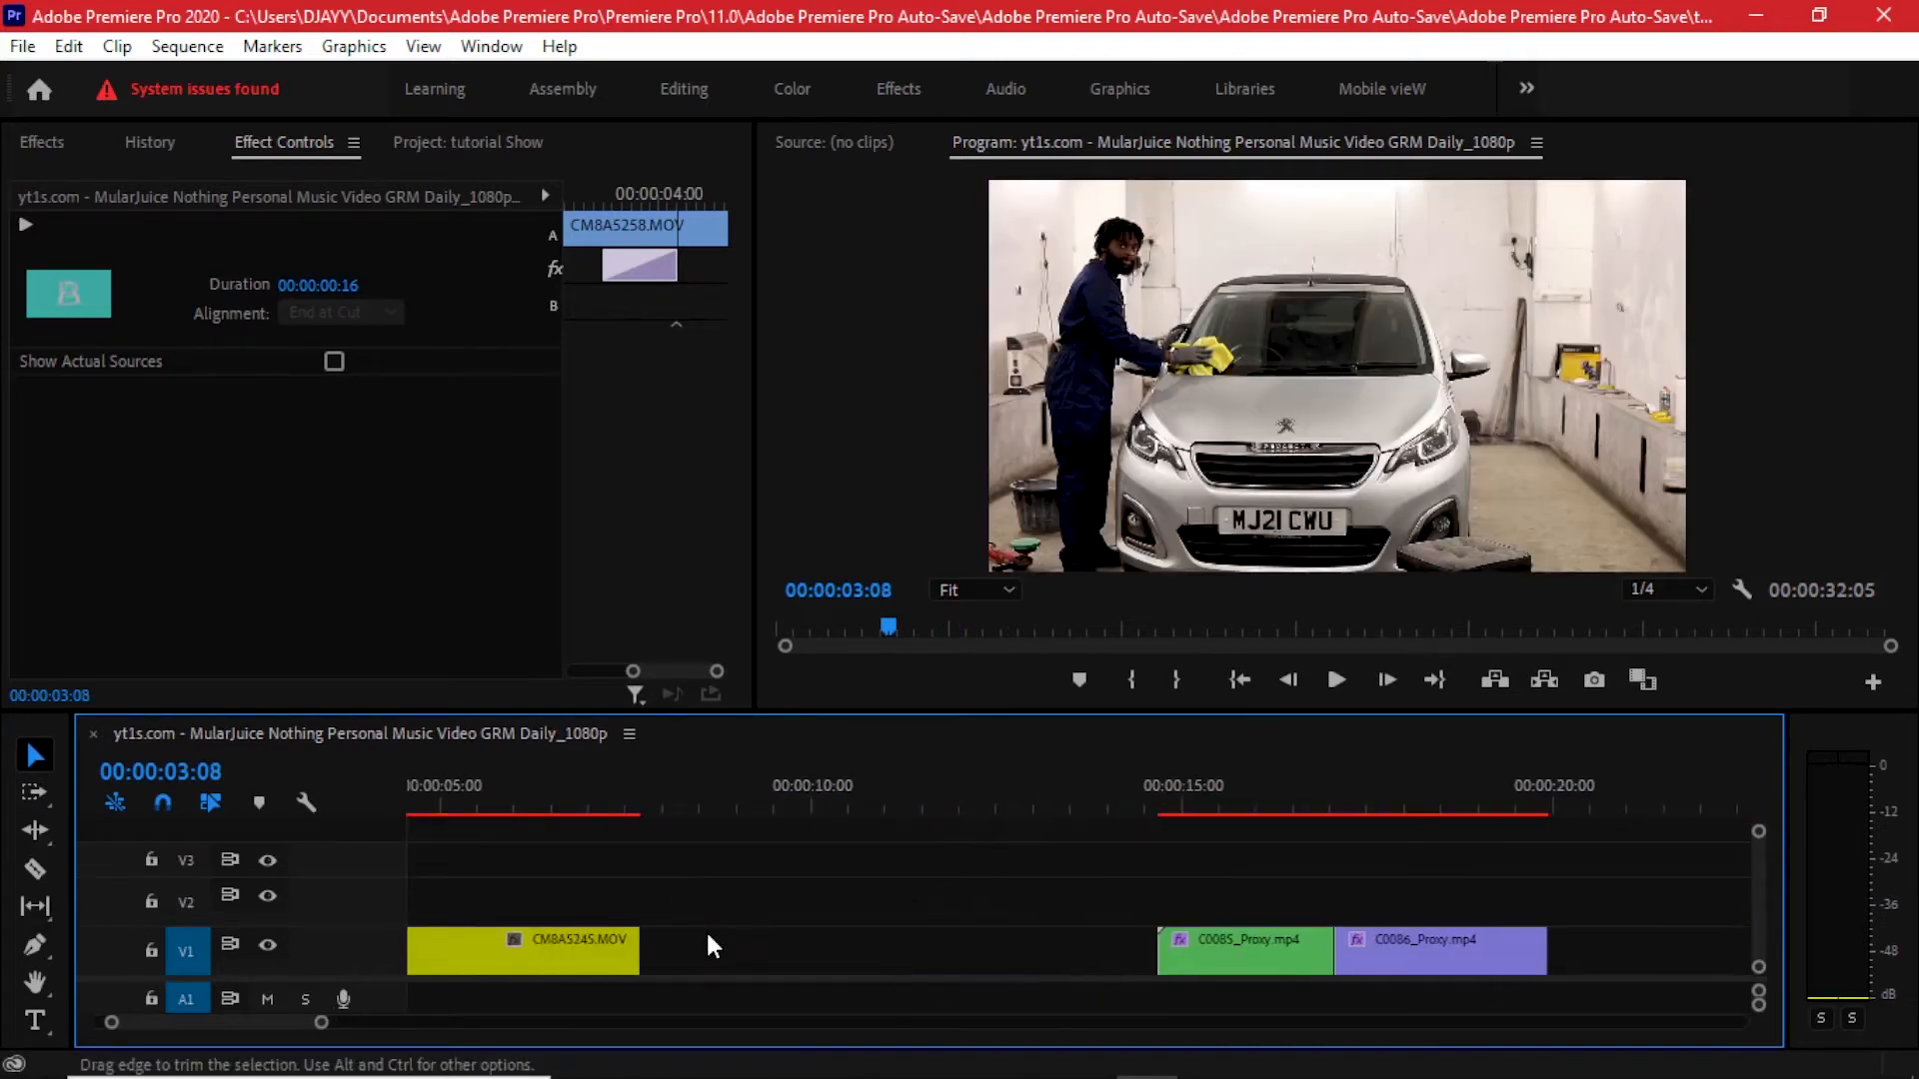
{"action": "left_click_drag", "start_coordinate": [1535, 892], "coordinate": [1321, 957]}
{"action": "left_click_drag", "start_coordinate": [1296, 952], "coordinate": [1027, 951]}
{"action": "left_click", "coordinate": [1028, 889]}
{"action": "scroll", "coordinate": [1027, 879], "scroll_direction": "up", "scroll_amount": 2}
{"action": "scroll", "coordinate": [1032, 889], "scroll_direction": "up", "scroll_amount": 1}
{"action": "left_click_drag", "start_coordinate": [969, 787], "coordinate": [1183, 808]}
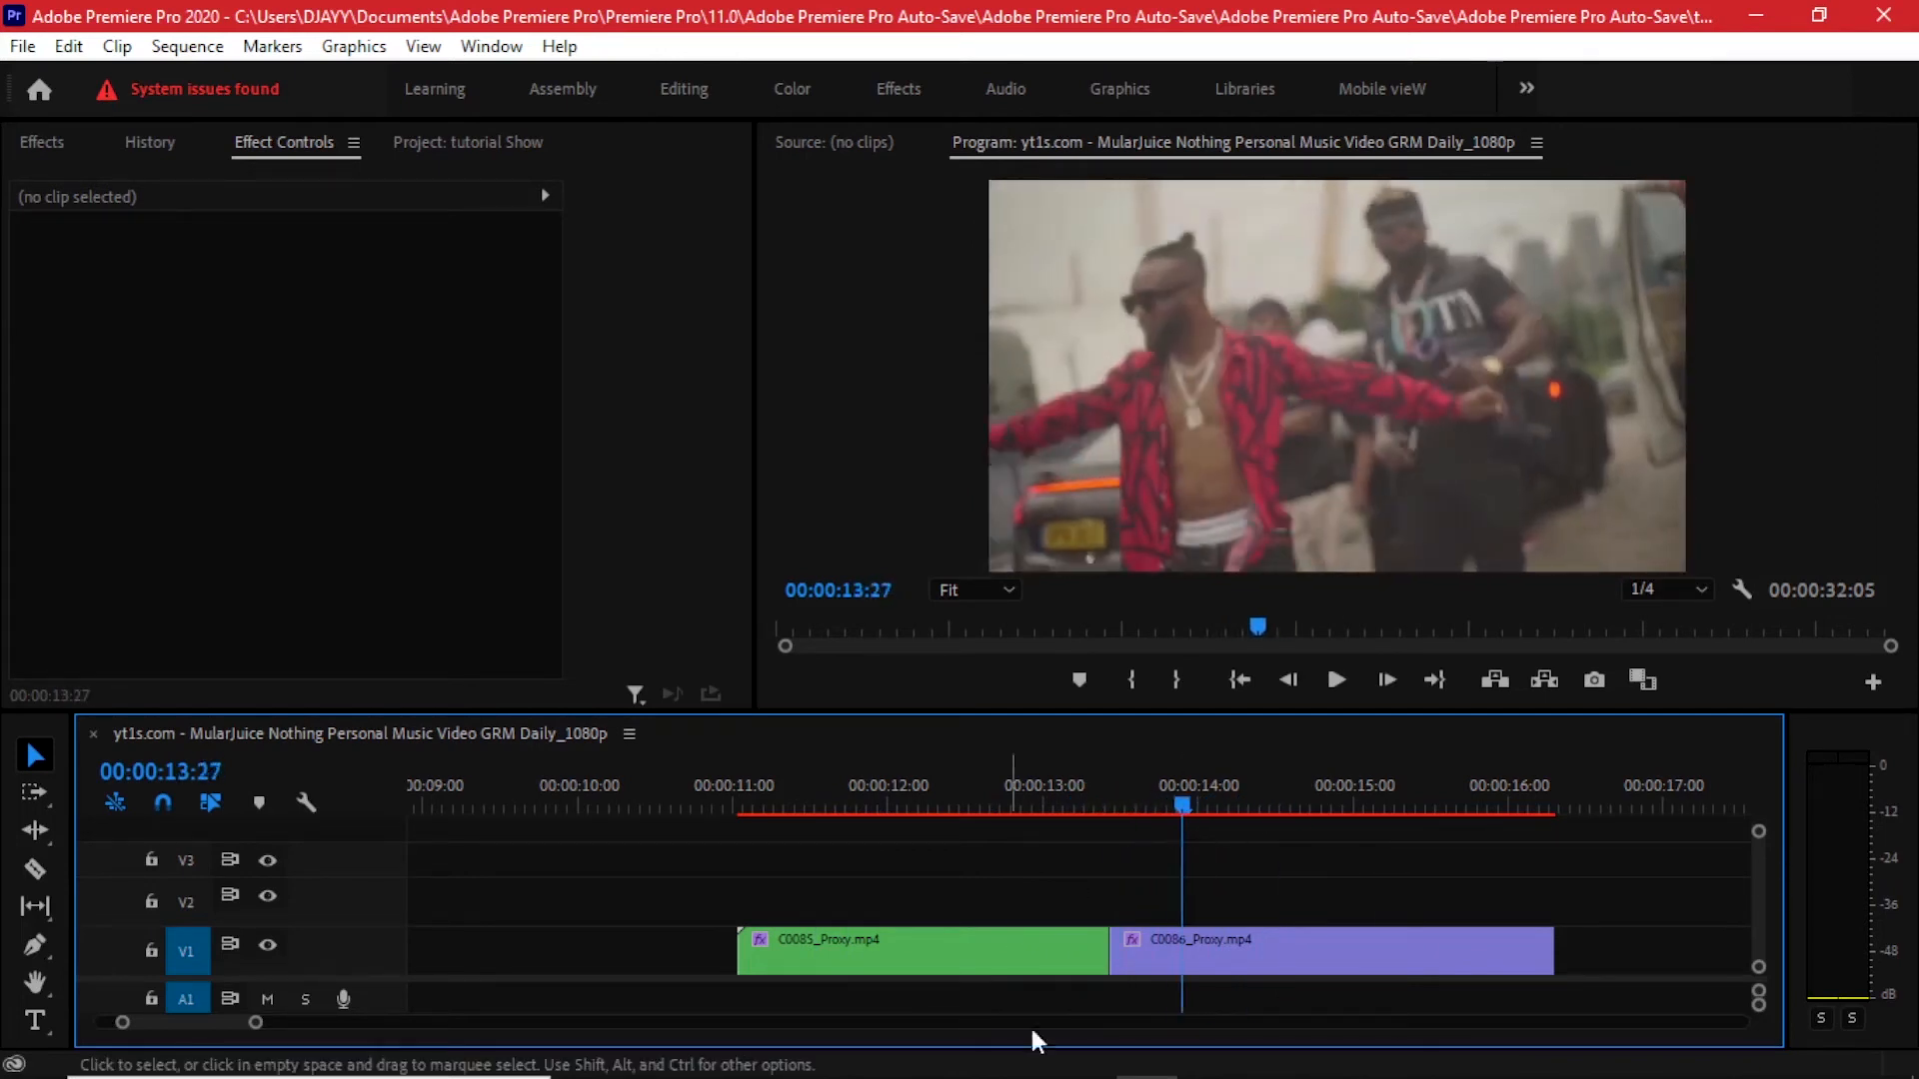
{"action": "left_click", "coordinate": [1071, 965]}
{"action": "left_click_drag", "start_coordinate": [1069, 961], "coordinate": [1055, 921]}
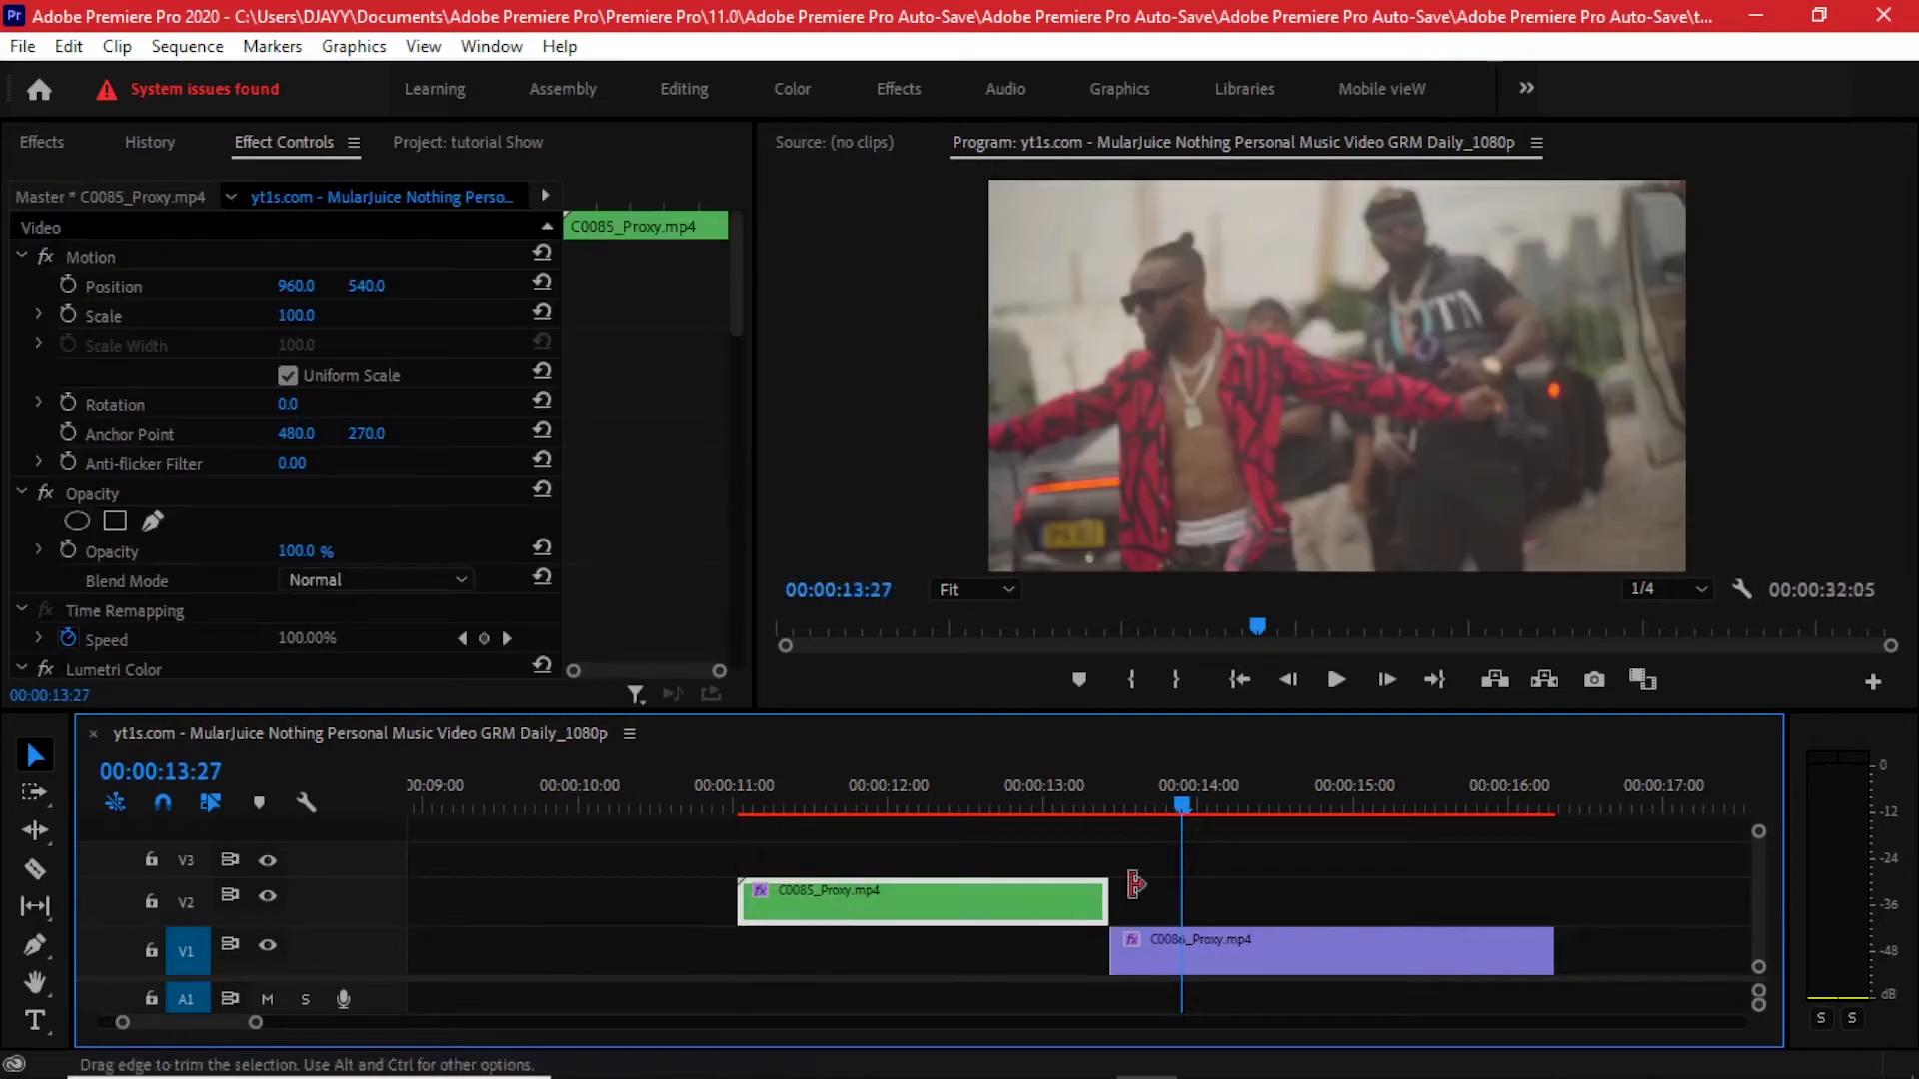
- Extend C0085_Proxy.mp4's end on V2 so it overlaps the start of C0086_Proxy.mp4
{"action": "left_click_drag", "start_coordinate": [1127, 903], "coordinate": [1152, 890]}
{"action": "left_click_drag", "start_coordinate": [1089, 780], "coordinate": [1208, 789]}
{"action": "left_click", "coordinate": [1108, 768]}
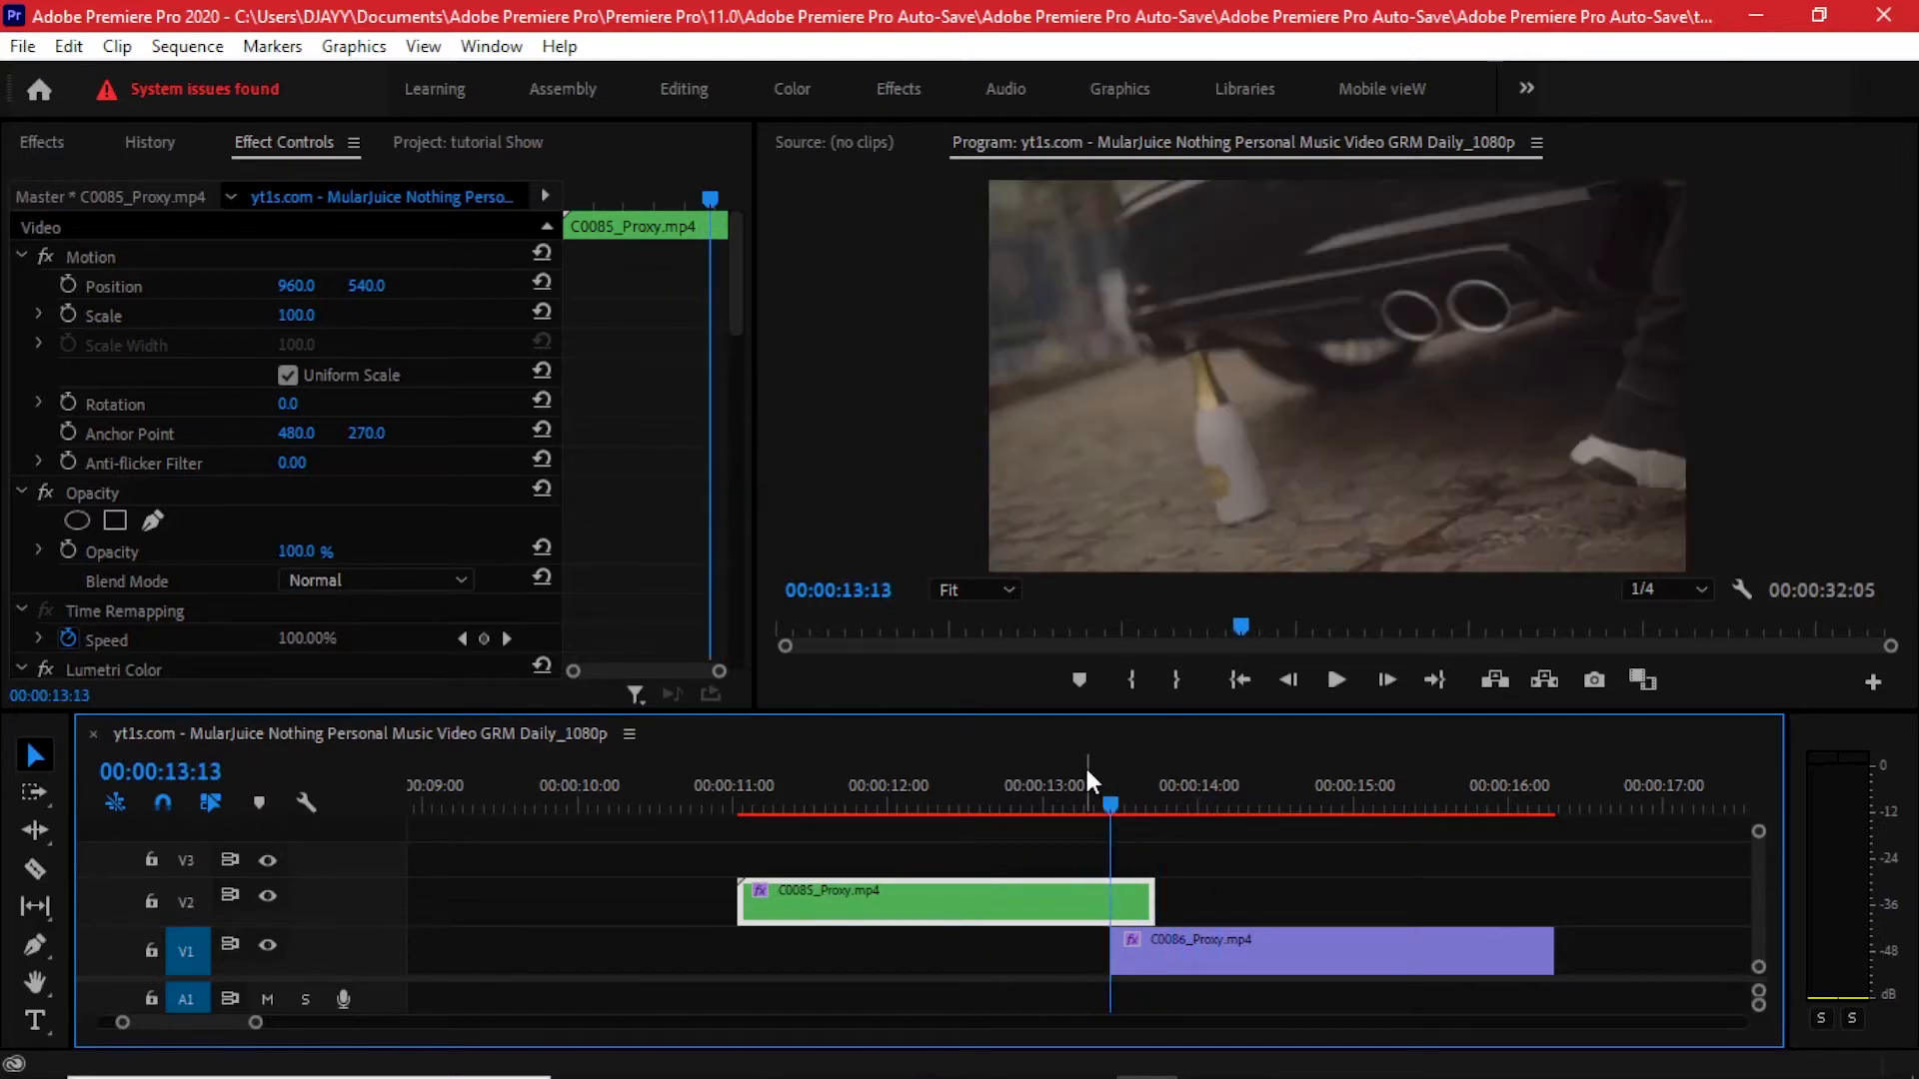
{"action": "key", "text": "space"}
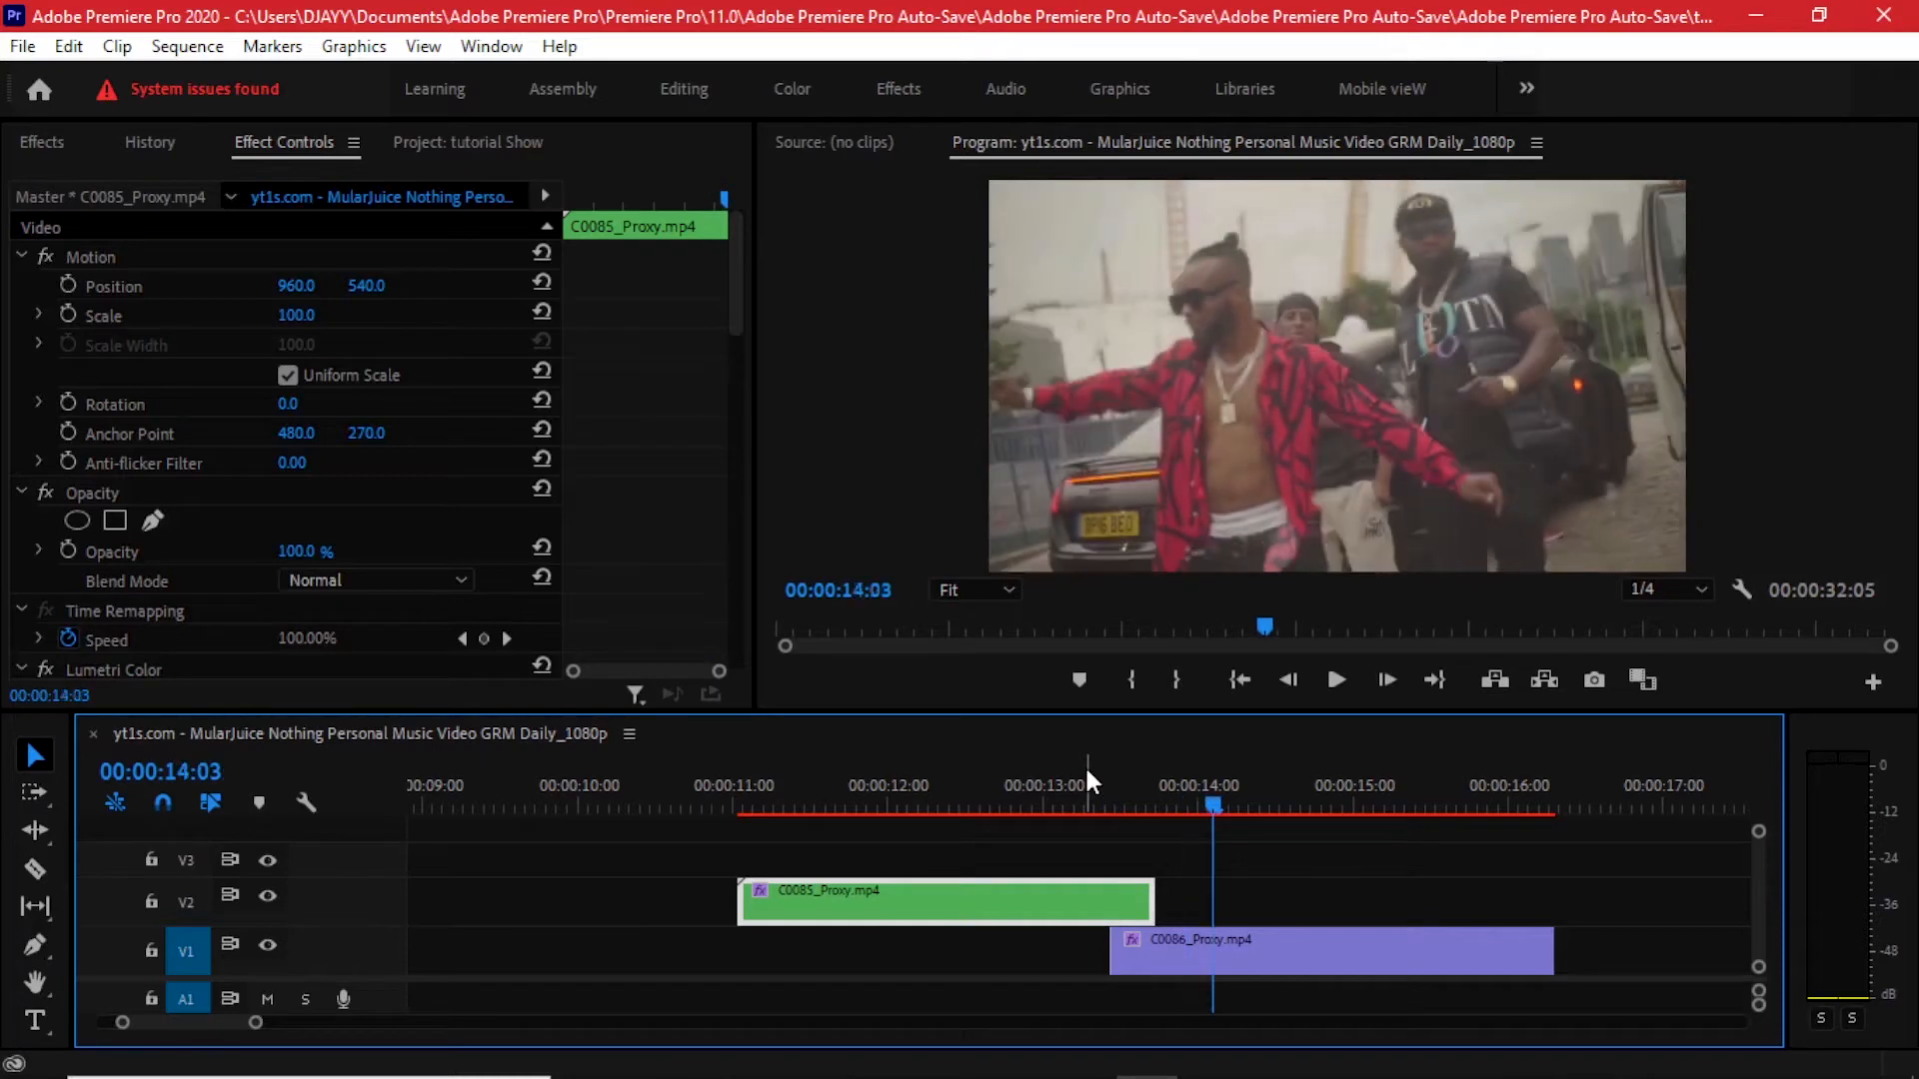
{"action": "left_click_drag", "start_coordinate": [1151, 900], "coordinate": [1199, 888]}
{"action": "scroll", "coordinate": [1159, 893], "scroll_direction": "up", "scroll_amount": 2}
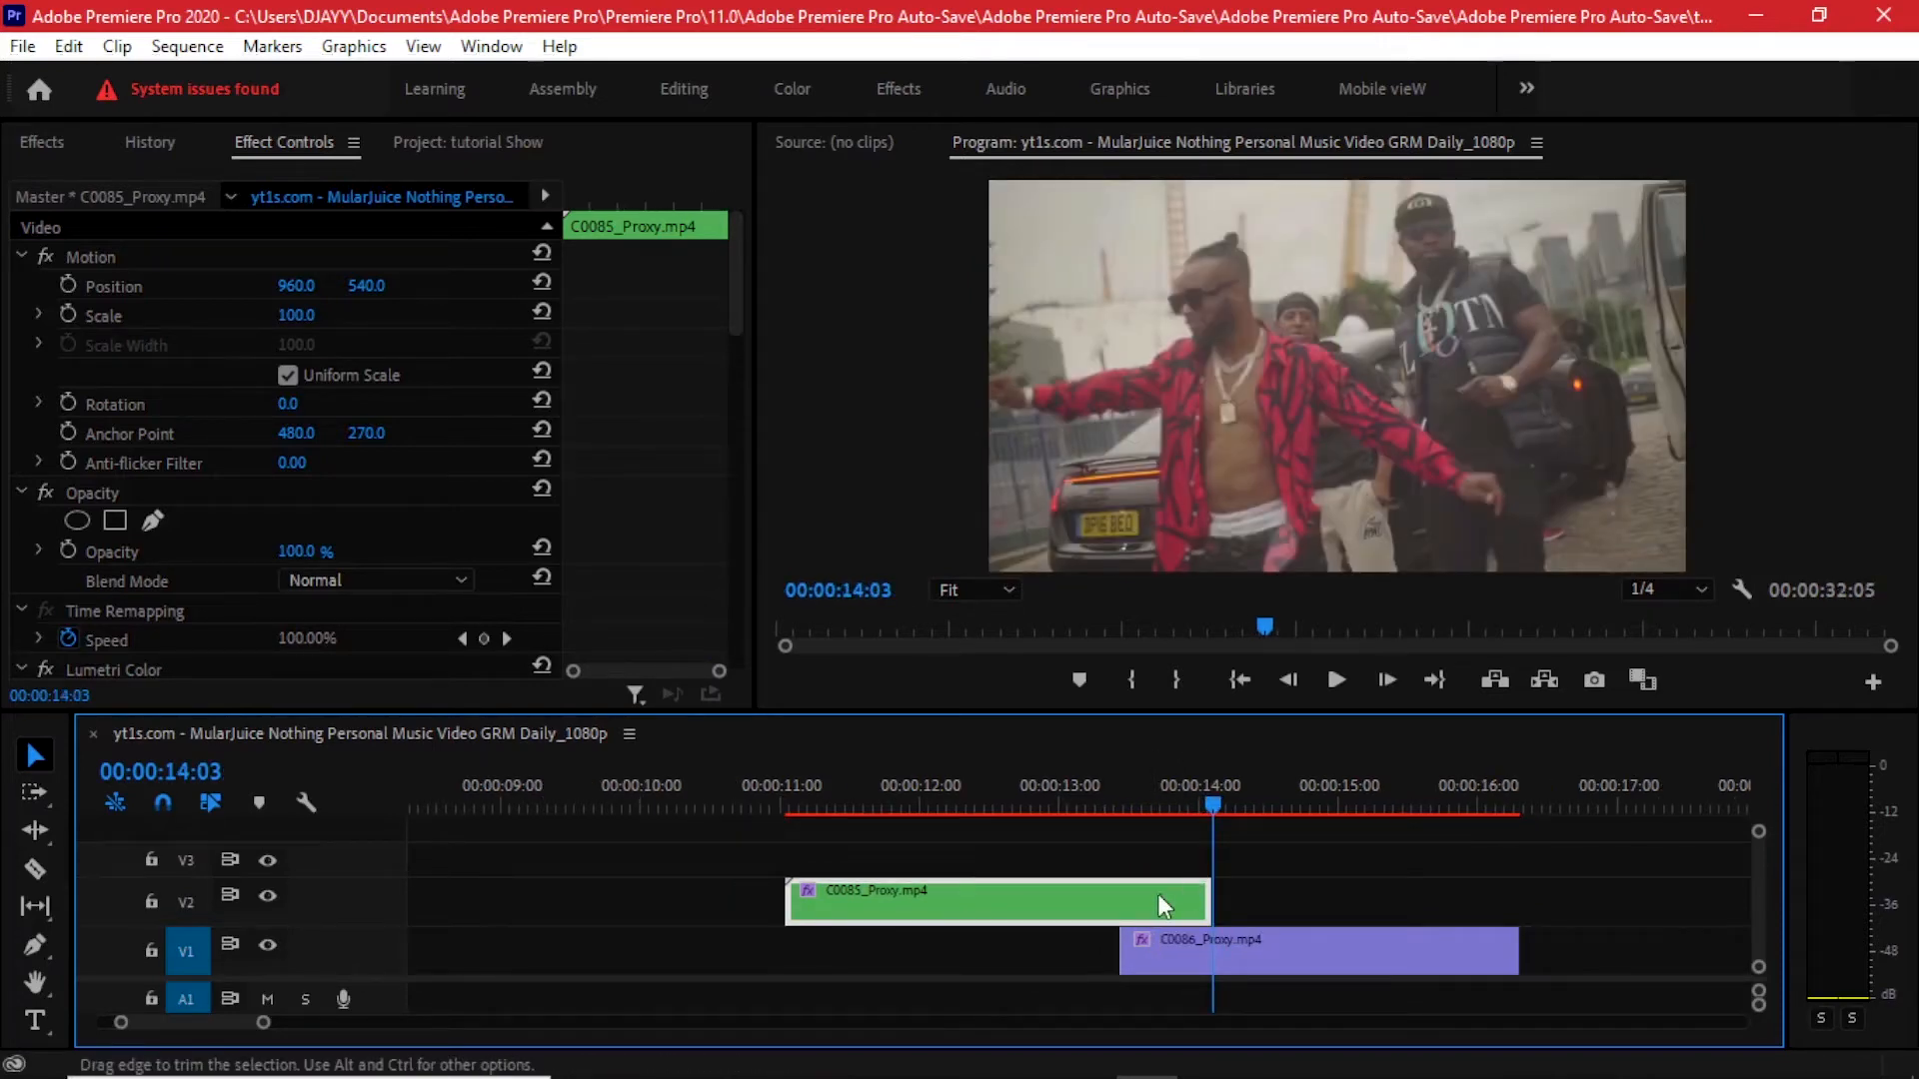
- Apply the default transition to the end of C0085_Proxy.mp4 on V2
{"action": "scroll", "coordinate": [1022, 916], "scroll_direction": "down", "scroll_amount": 3}
{"action": "left_click", "coordinate": [1000, 914]}
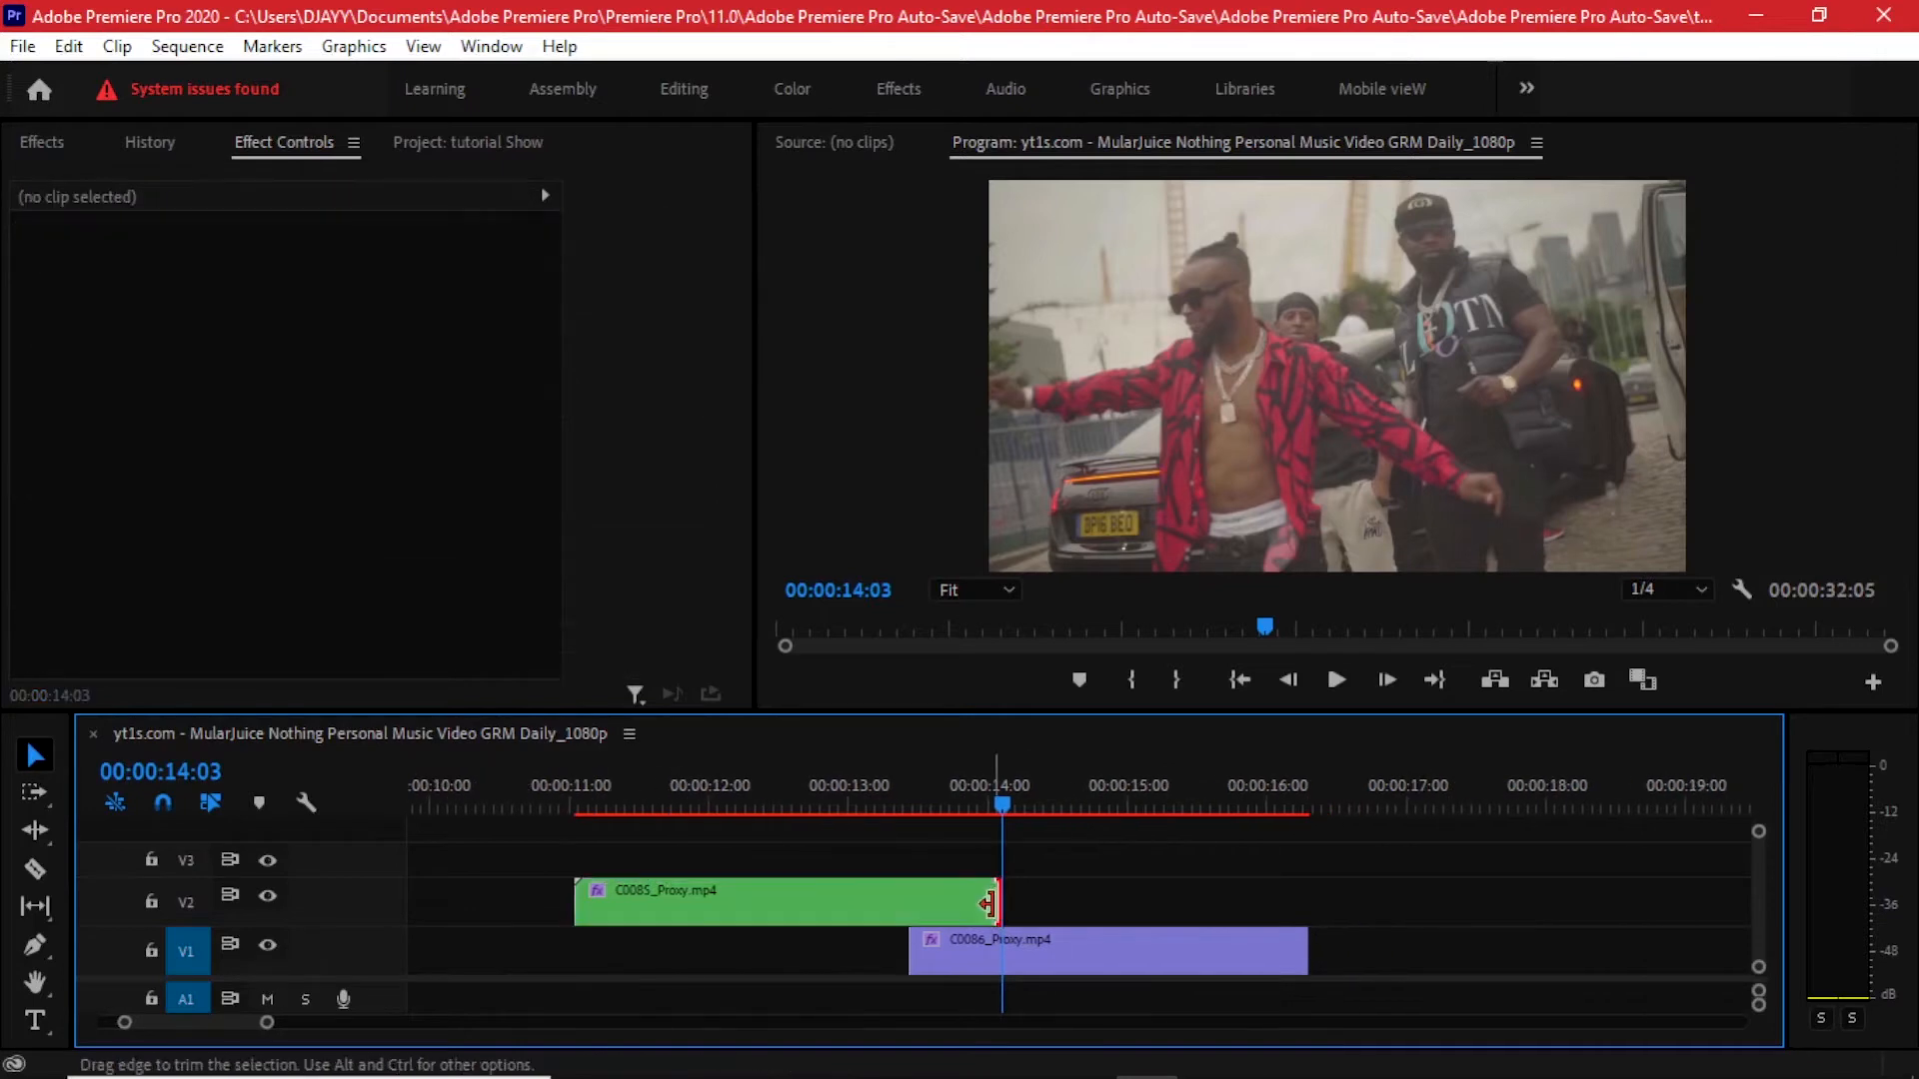
{"action": "right_click", "coordinate": [1000, 912]}
{"action": "left_click", "coordinate": [1133, 855]}
- Apply the default transition to the start of C0086_Proxy.mp4 on V1 and shorten it to about 00:00:00:11
{"action": "left_click", "coordinate": [931, 945]}
{"action": "right_click", "coordinate": [931, 943]}
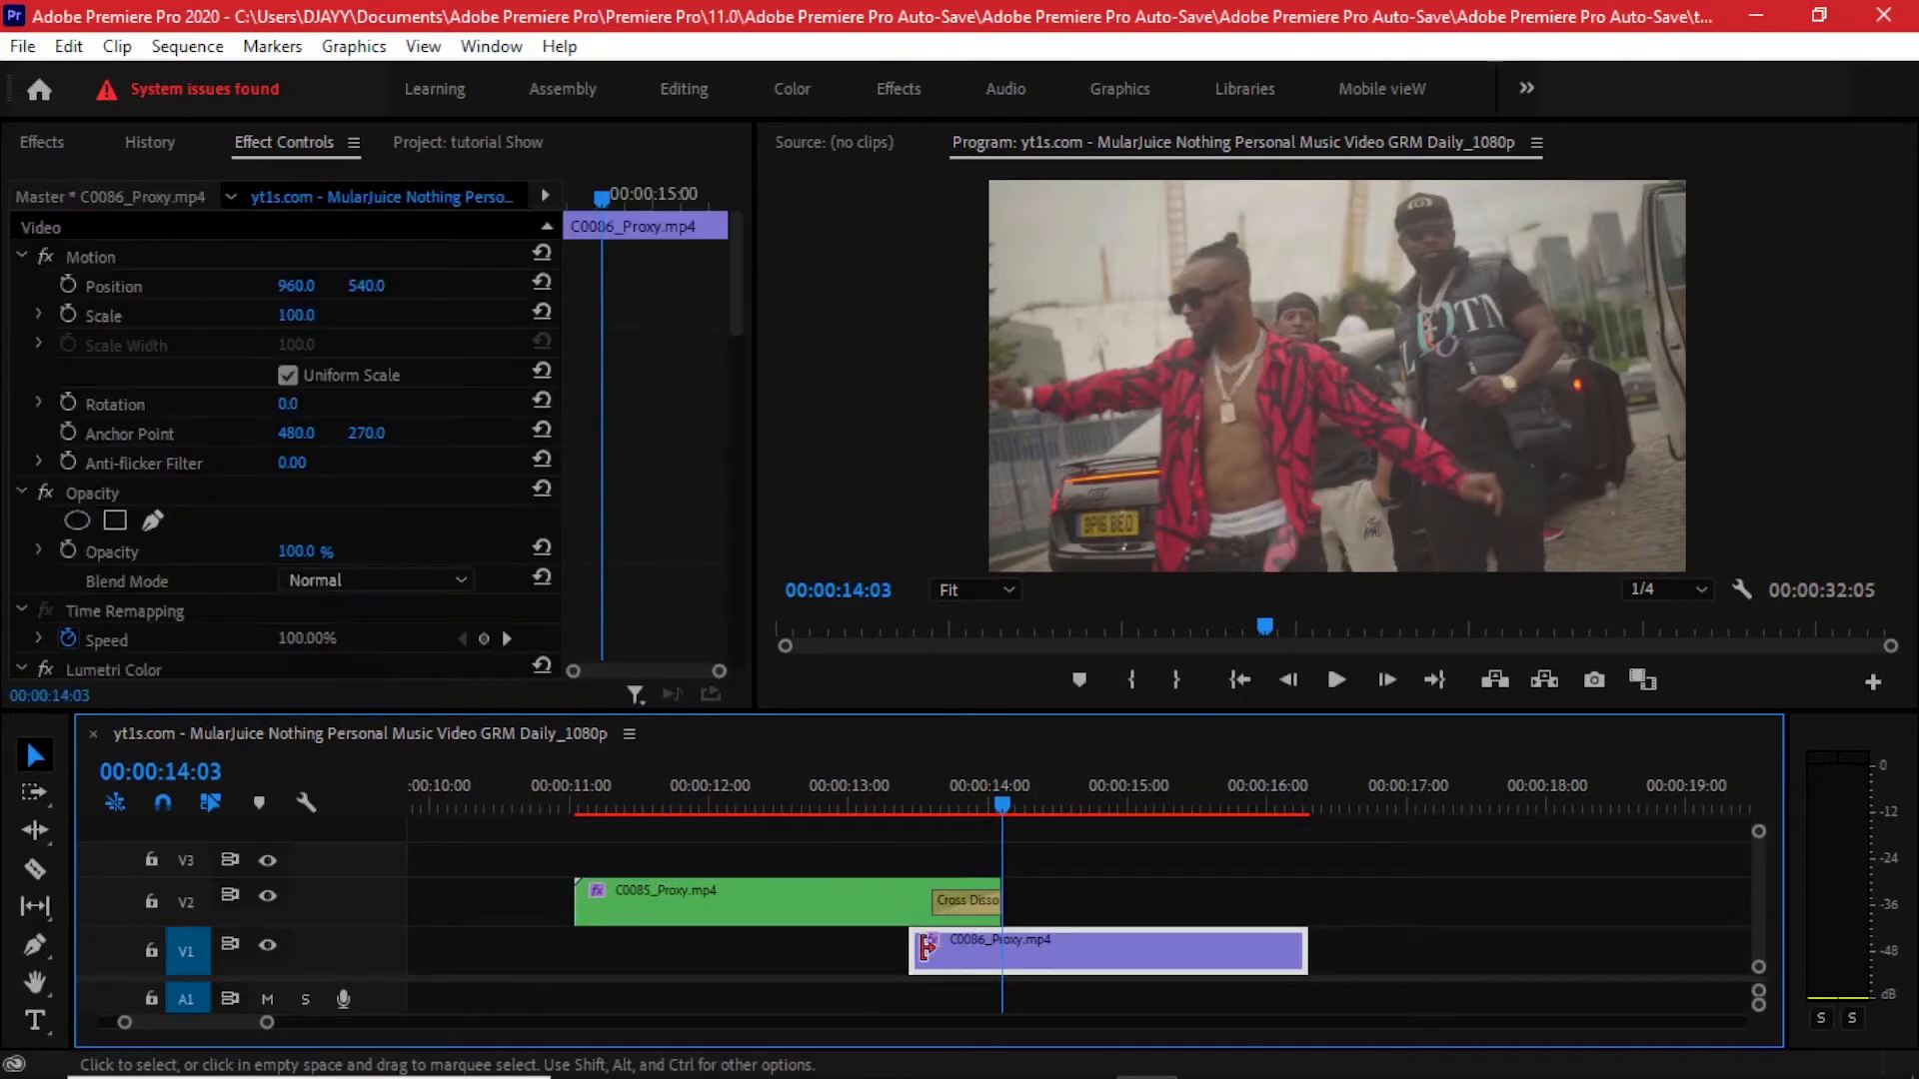
{"action": "left_click", "coordinate": [1013, 899]}
{"action": "scroll", "coordinate": [938, 935], "scroll_direction": "up", "scroll_amount": 2}
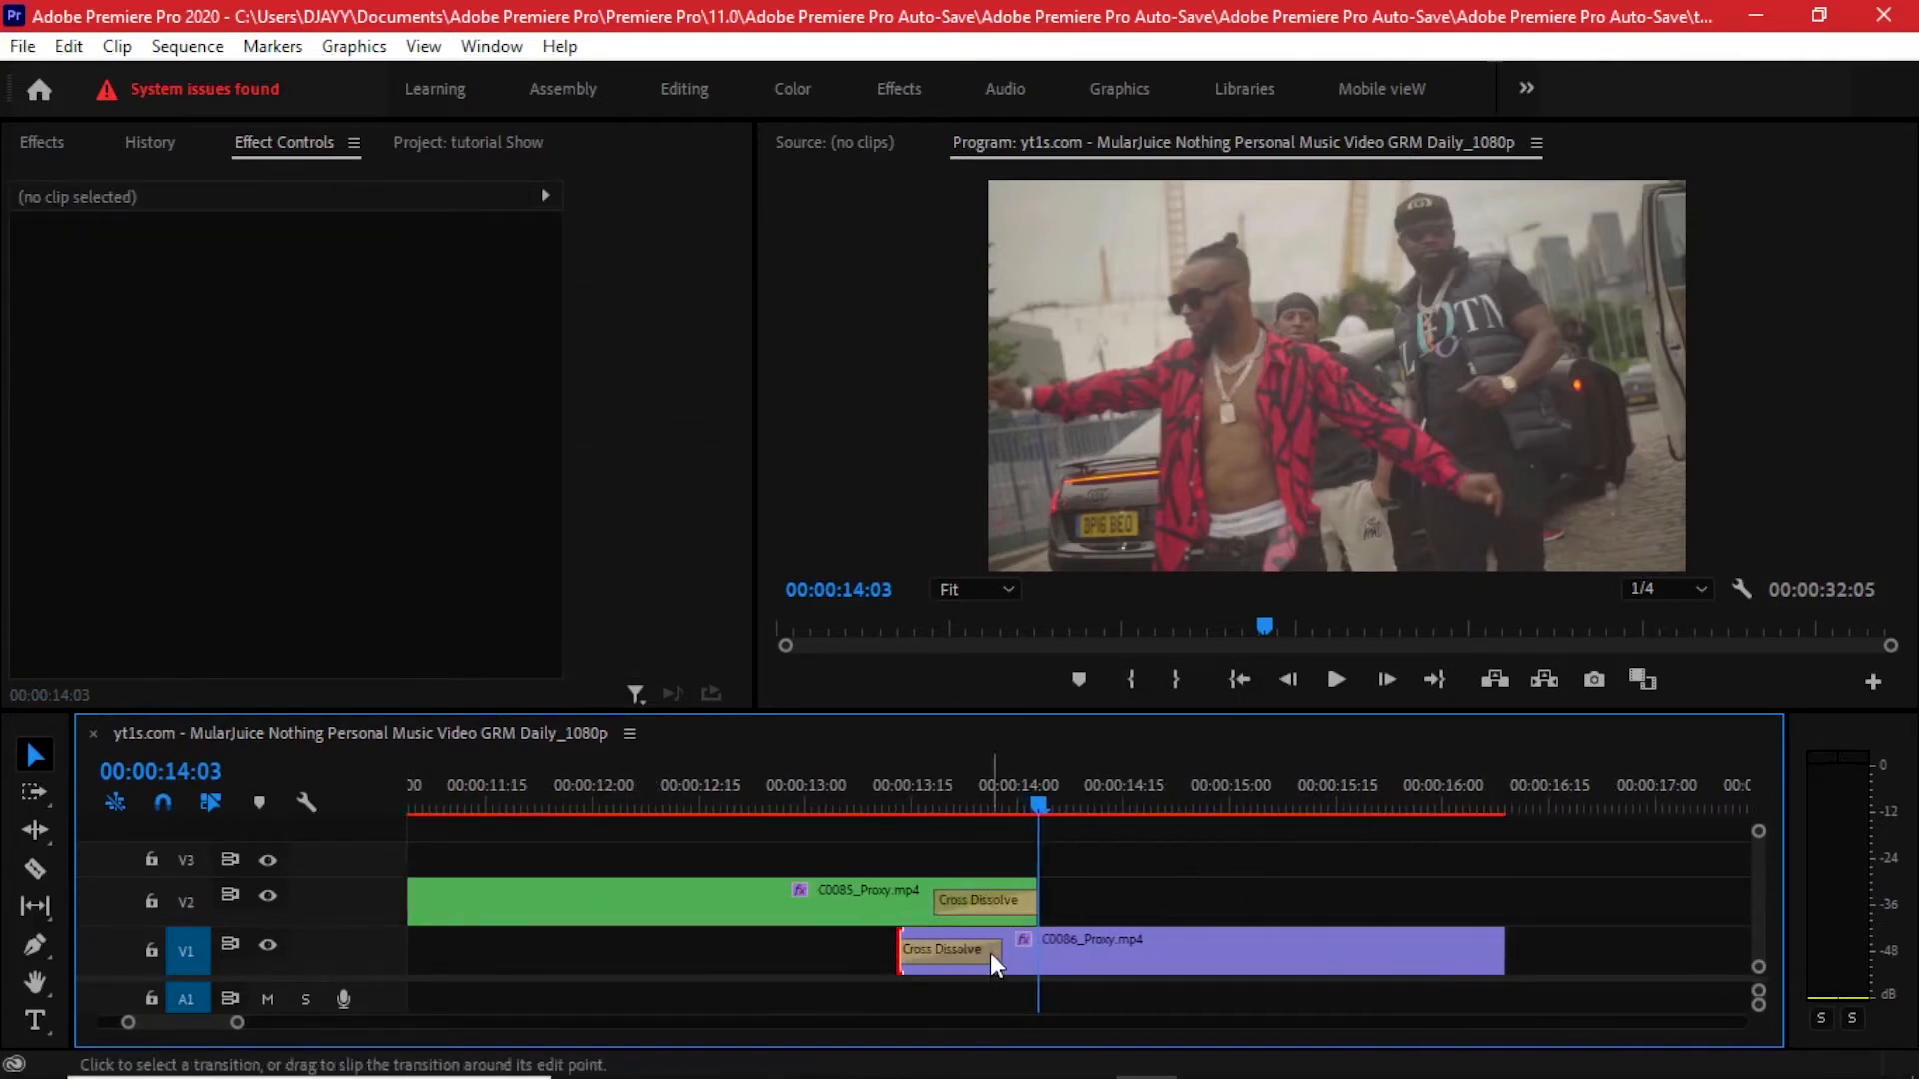
{"action": "left_click_drag", "start_coordinate": [999, 951], "coordinate": [971, 950]}
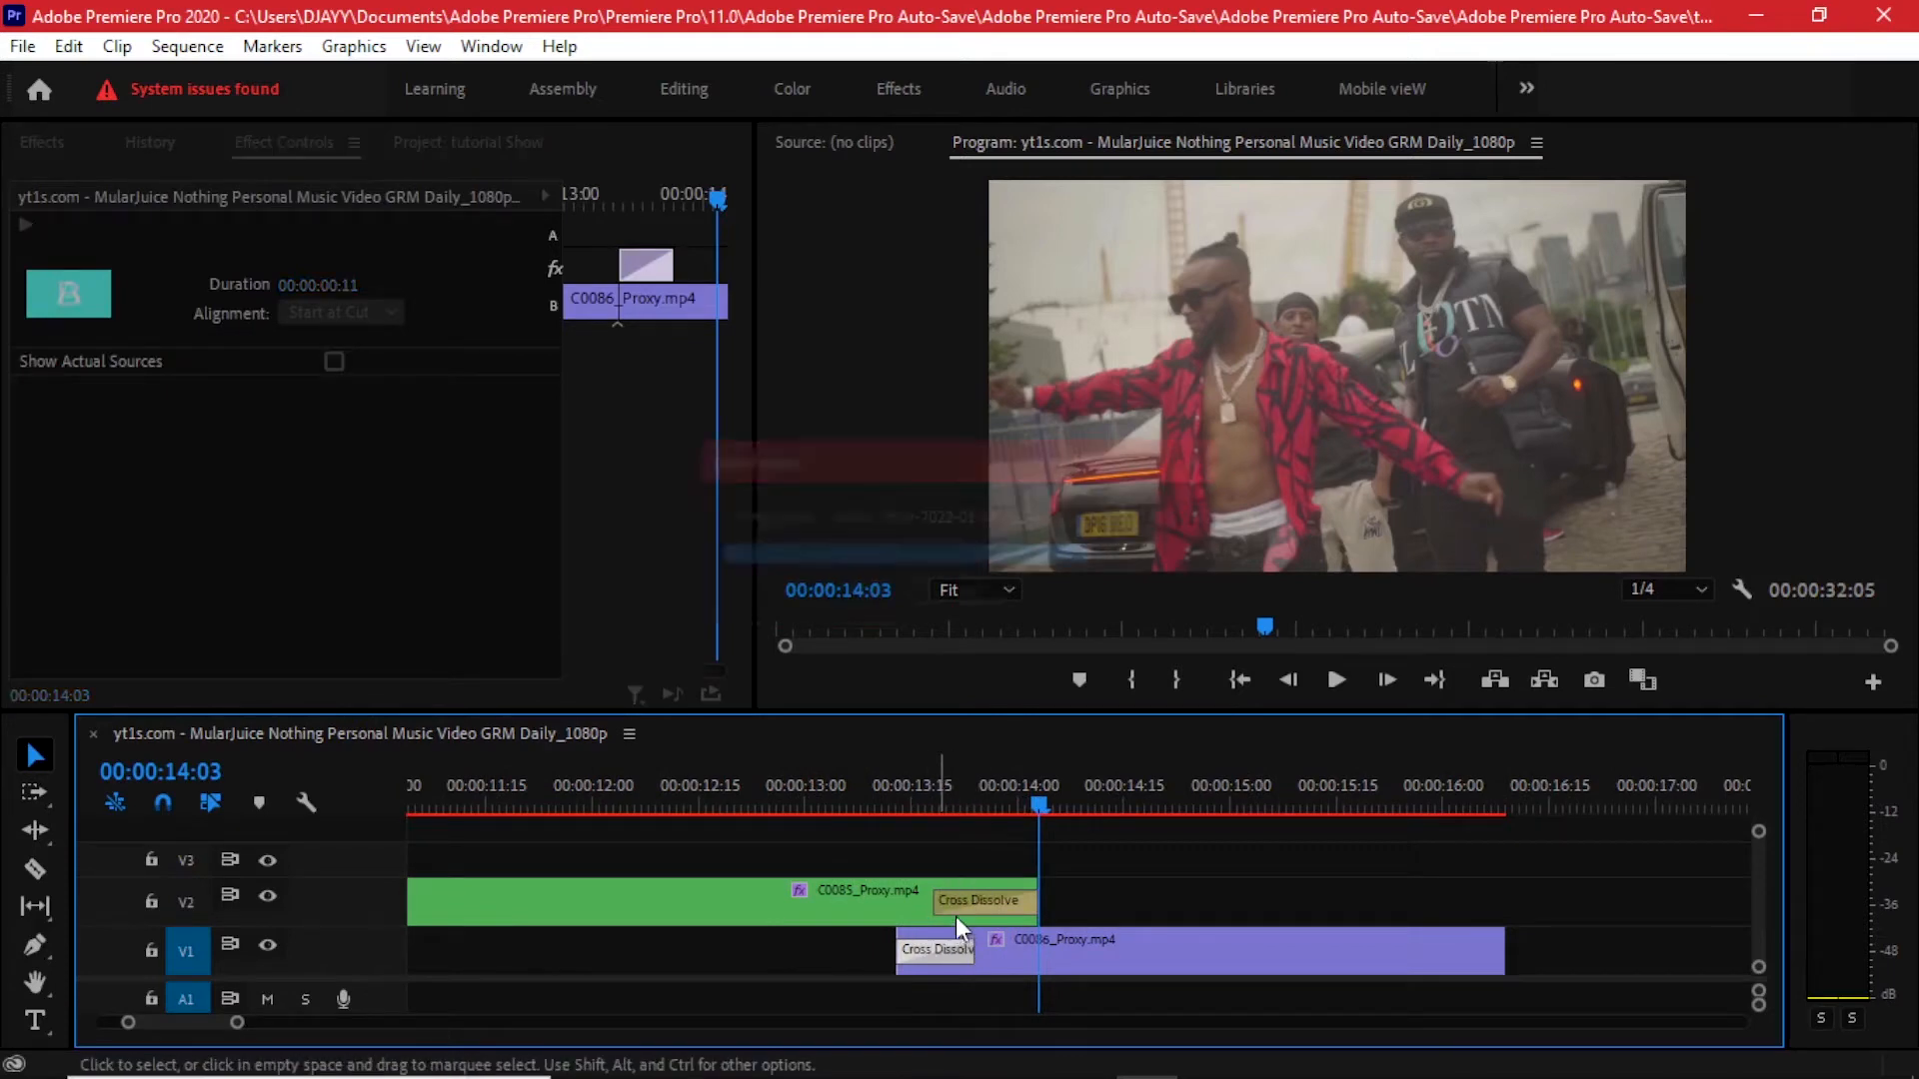
- Set Cross Dissolve as the default video transition
{"action": "left_click", "coordinate": [28, 143]}
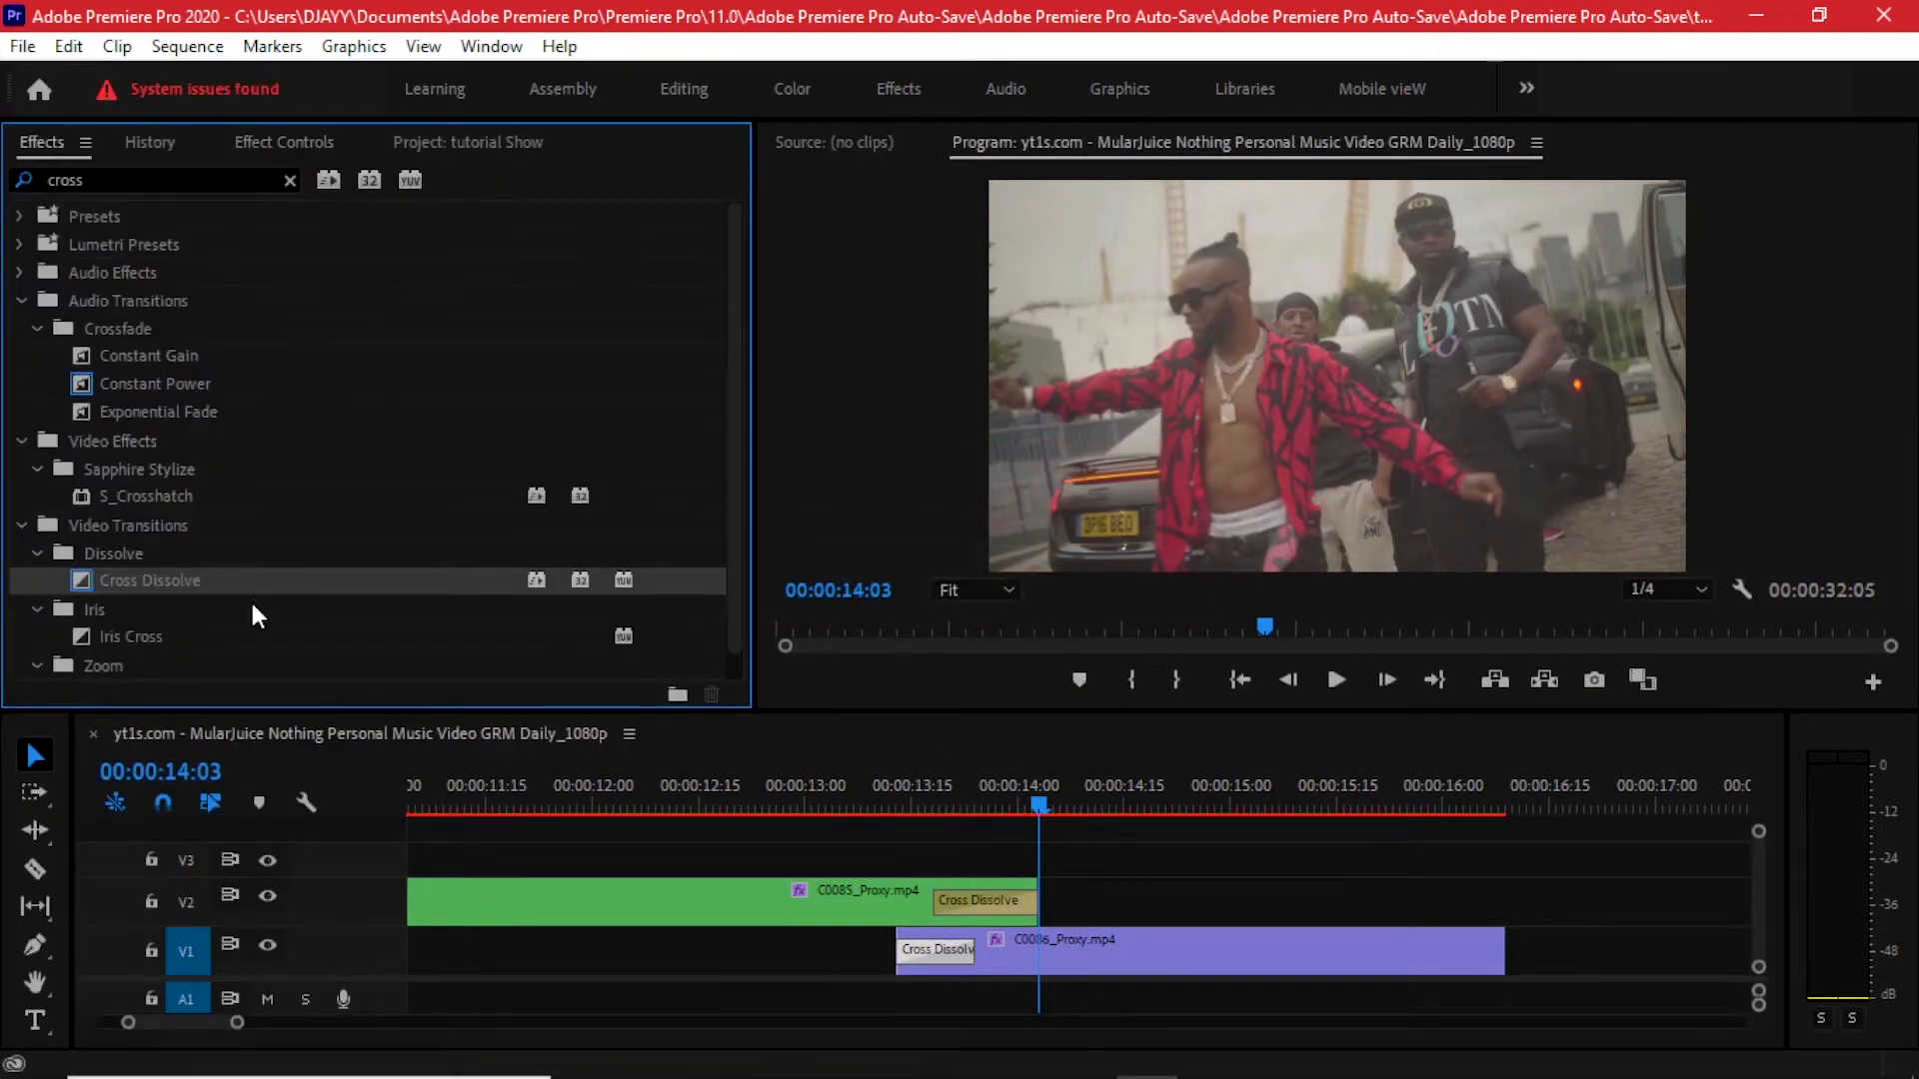
{"action": "right_click", "coordinate": [152, 575]}
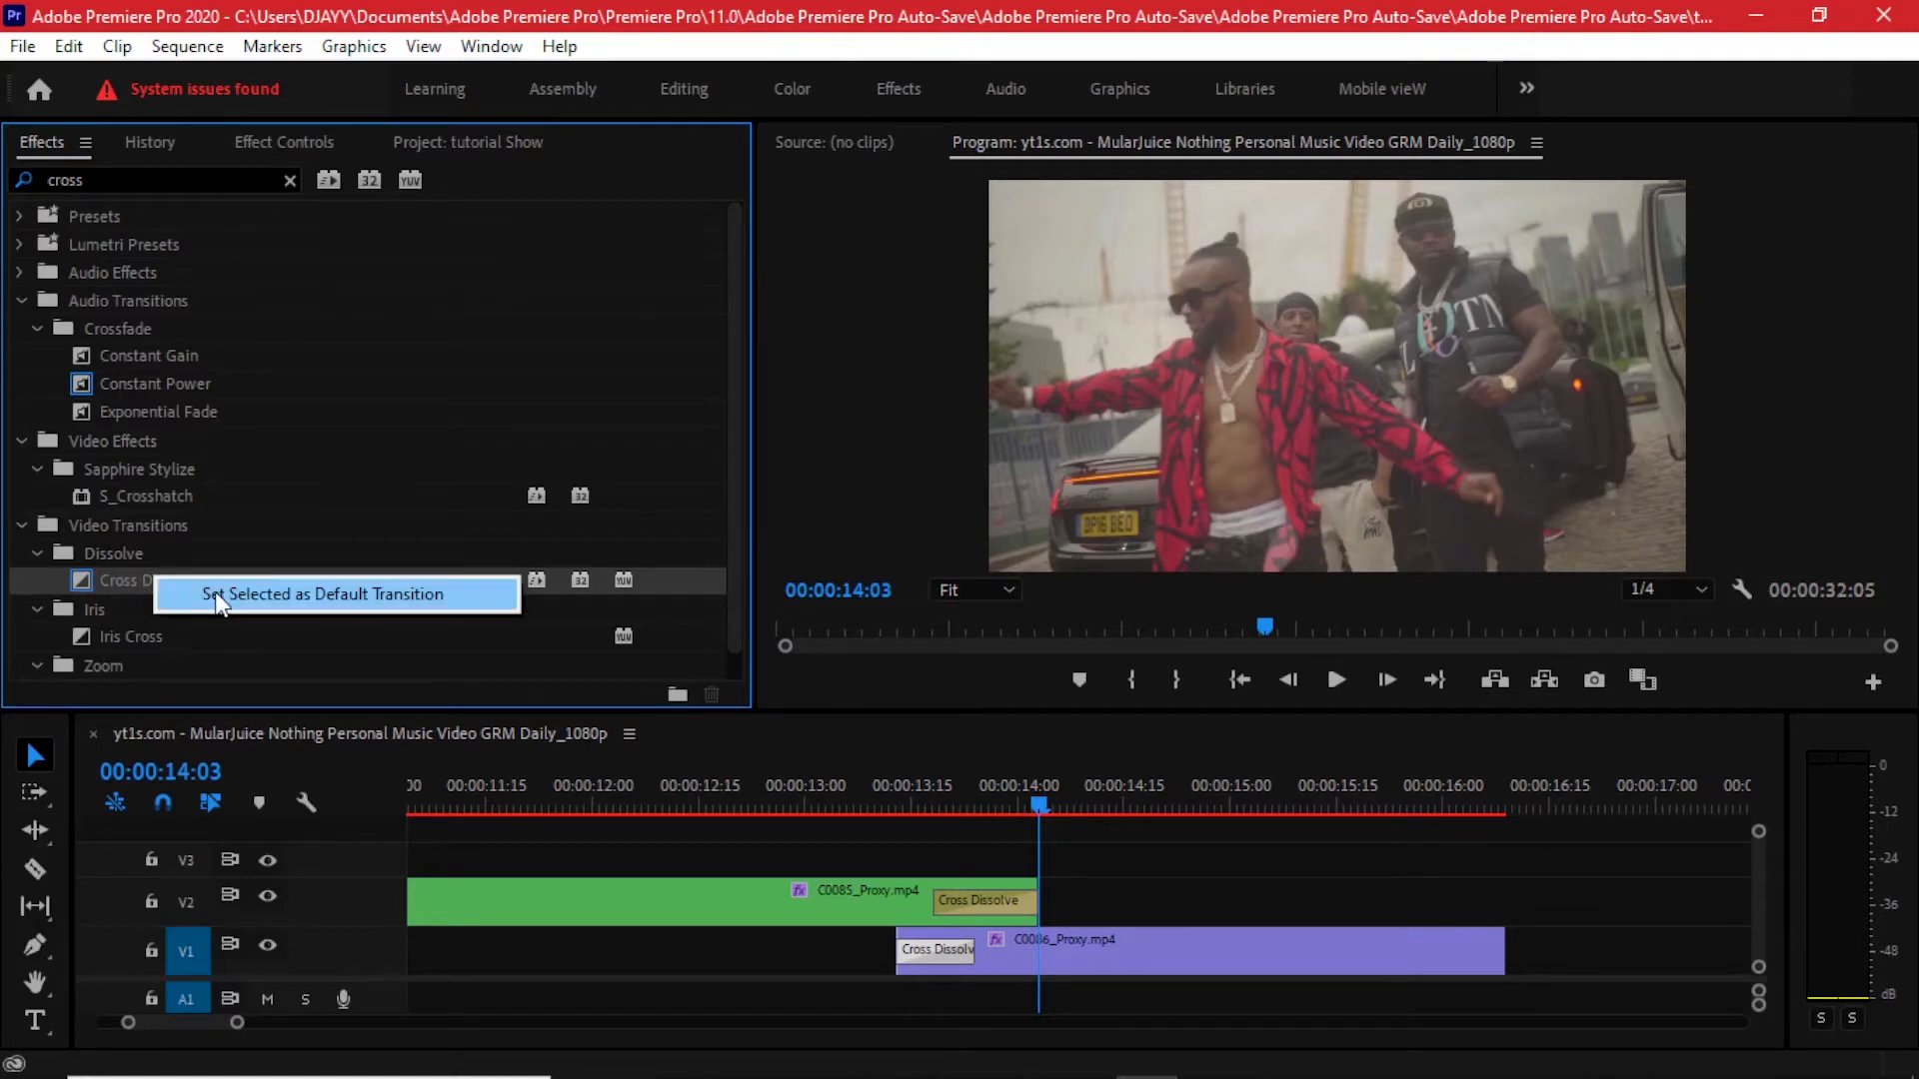
{"action": "left_click", "coordinate": [399, 613]}
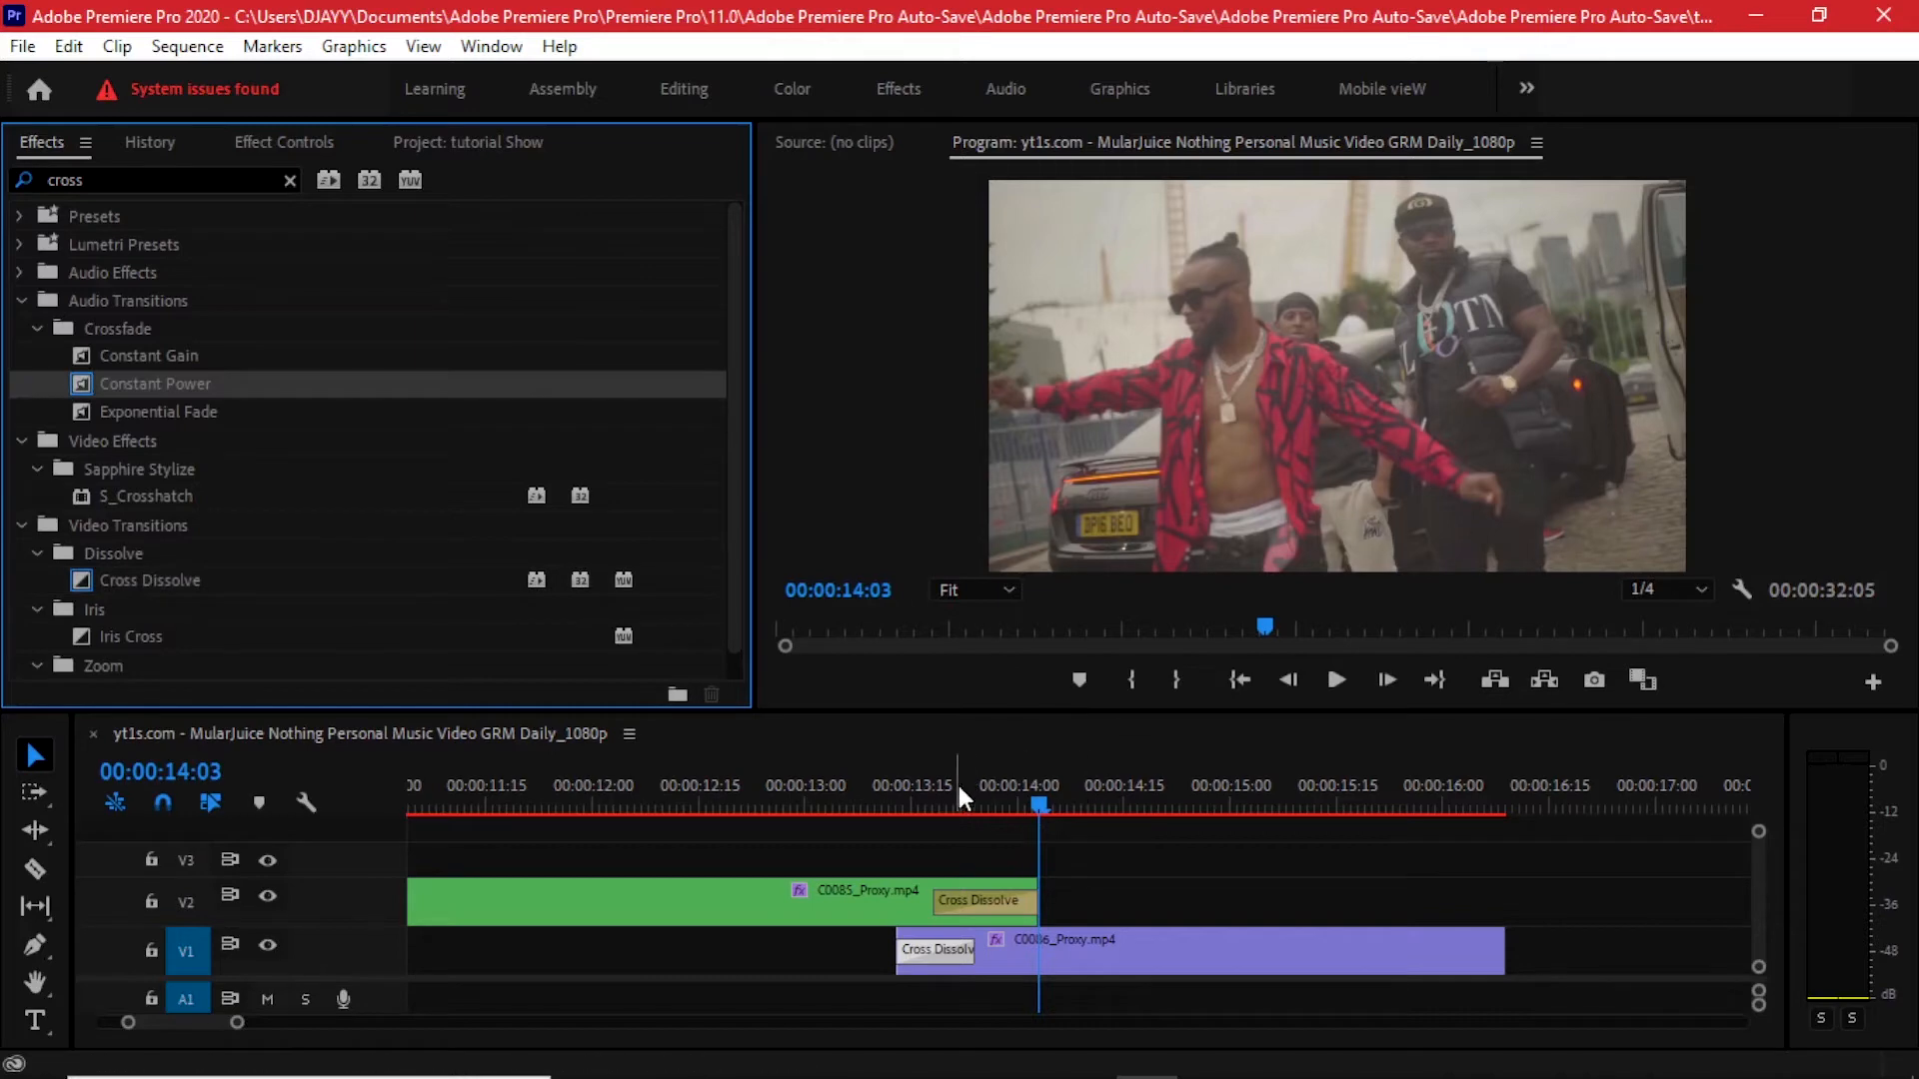
- Shorten the Cross Dissolve at the end of C0085_Proxy.mp4 on V2 by trimming its start
{"action": "left_click", "coordinate": [869, 794]}
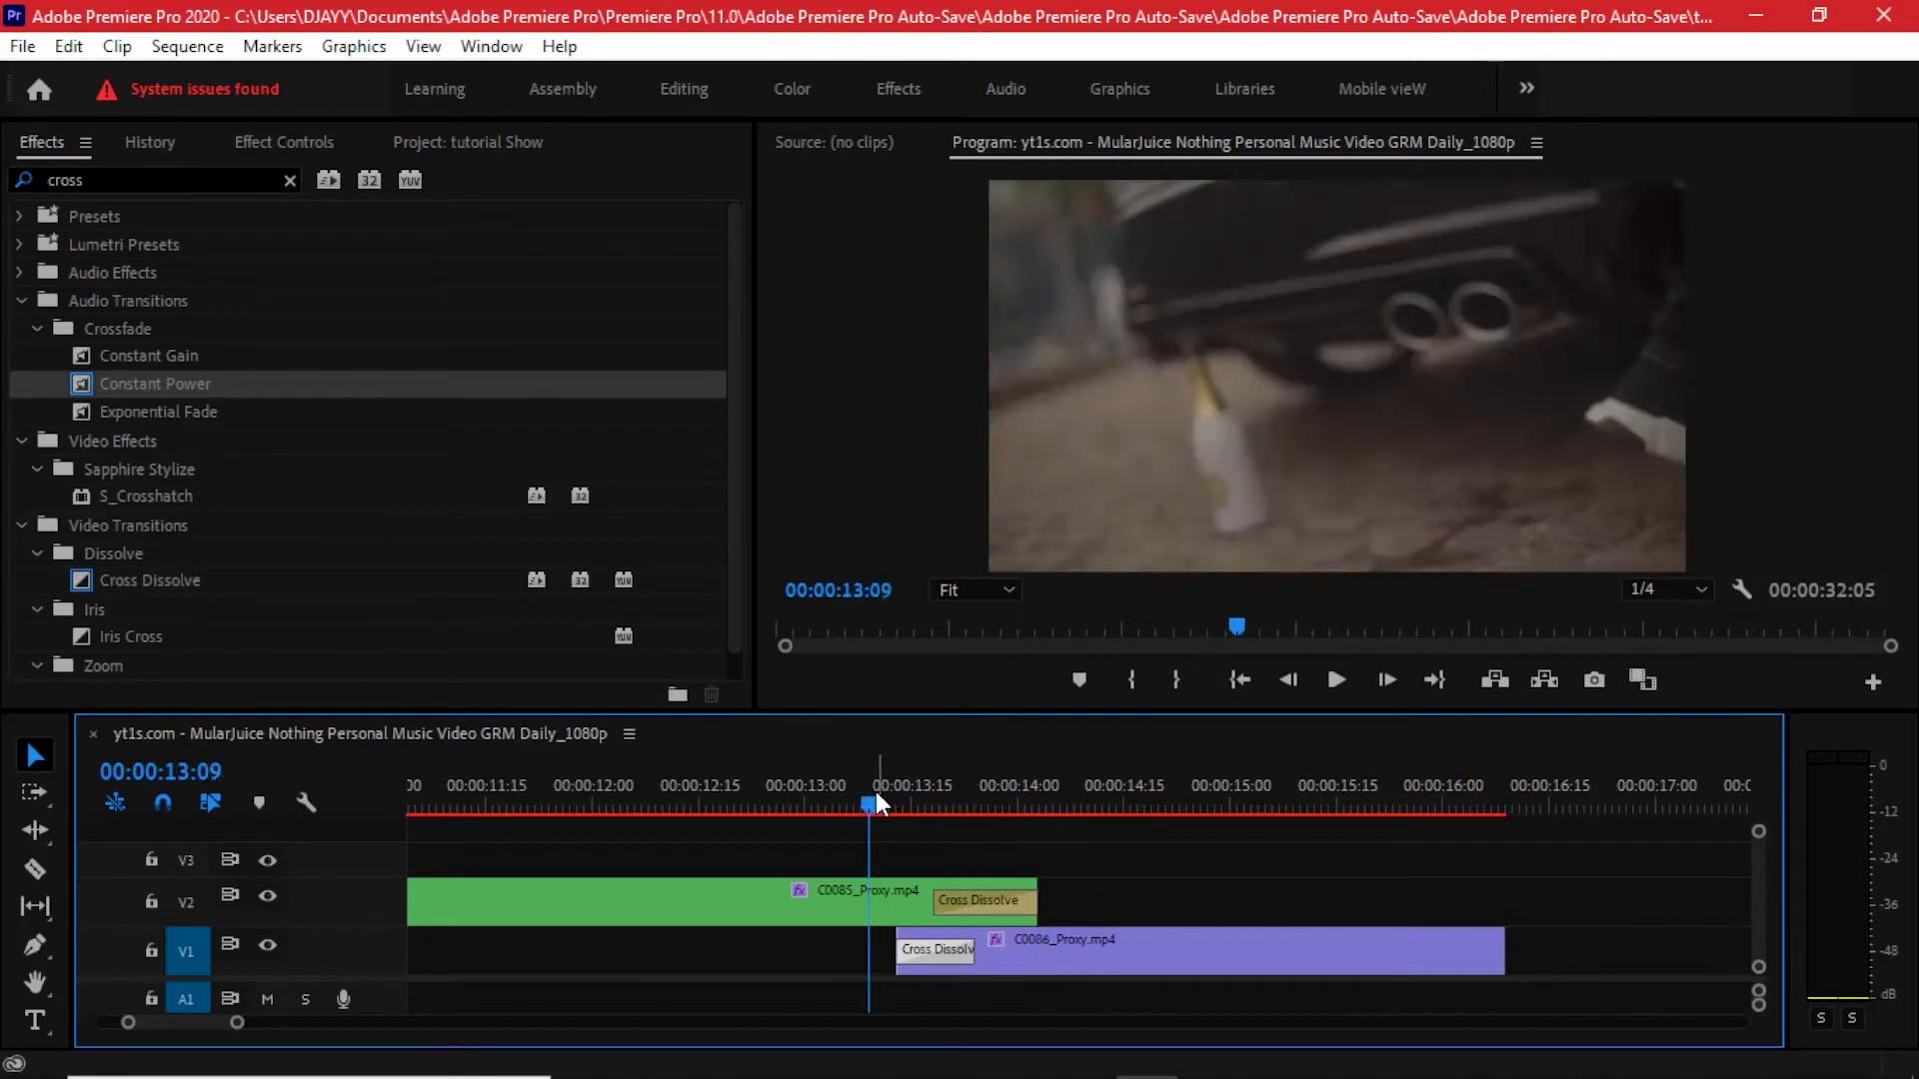
{"action": "left_click", "coordinate": [942, 904]}
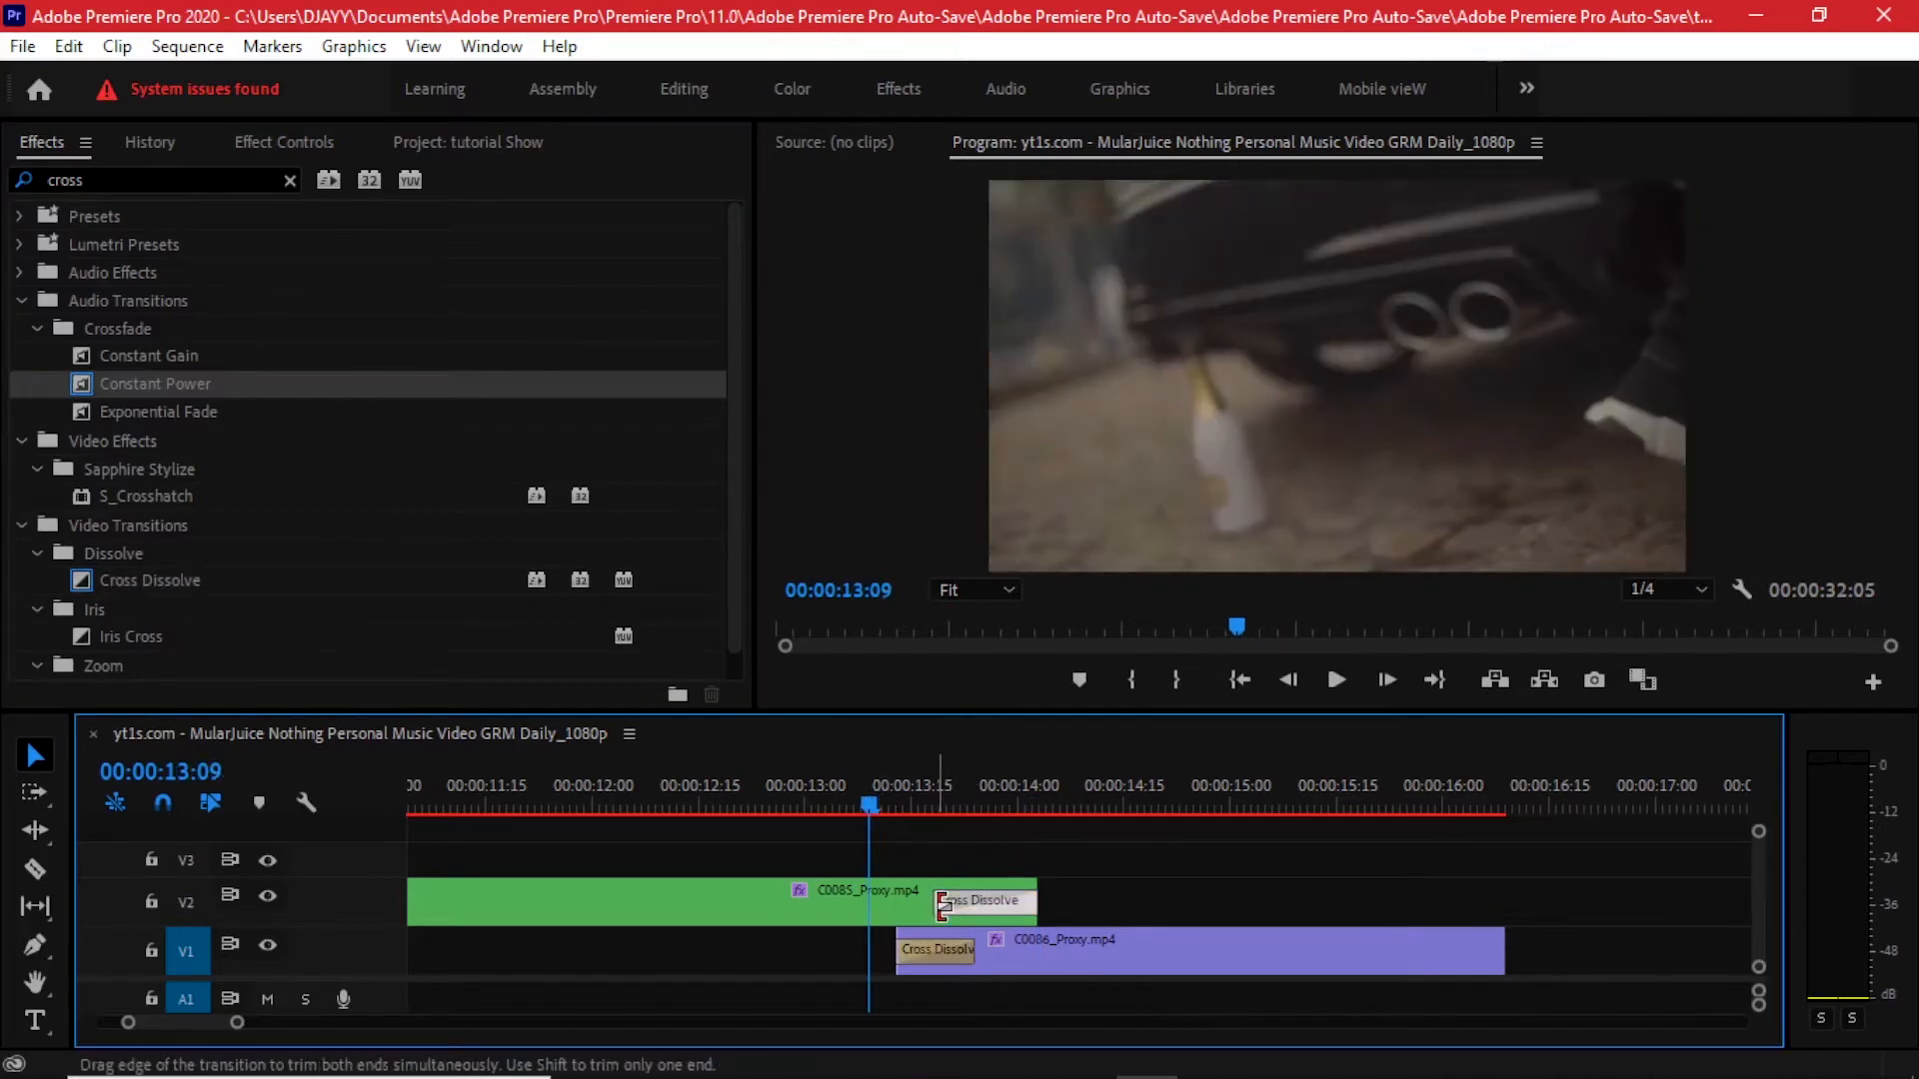
{"action": "left_click_drag", "start_coordinate": [942, 904], "coordinate": [961, 904]}
- Play back the overlapping section to review the two dissolves
{"action": "key", "text": "space"}
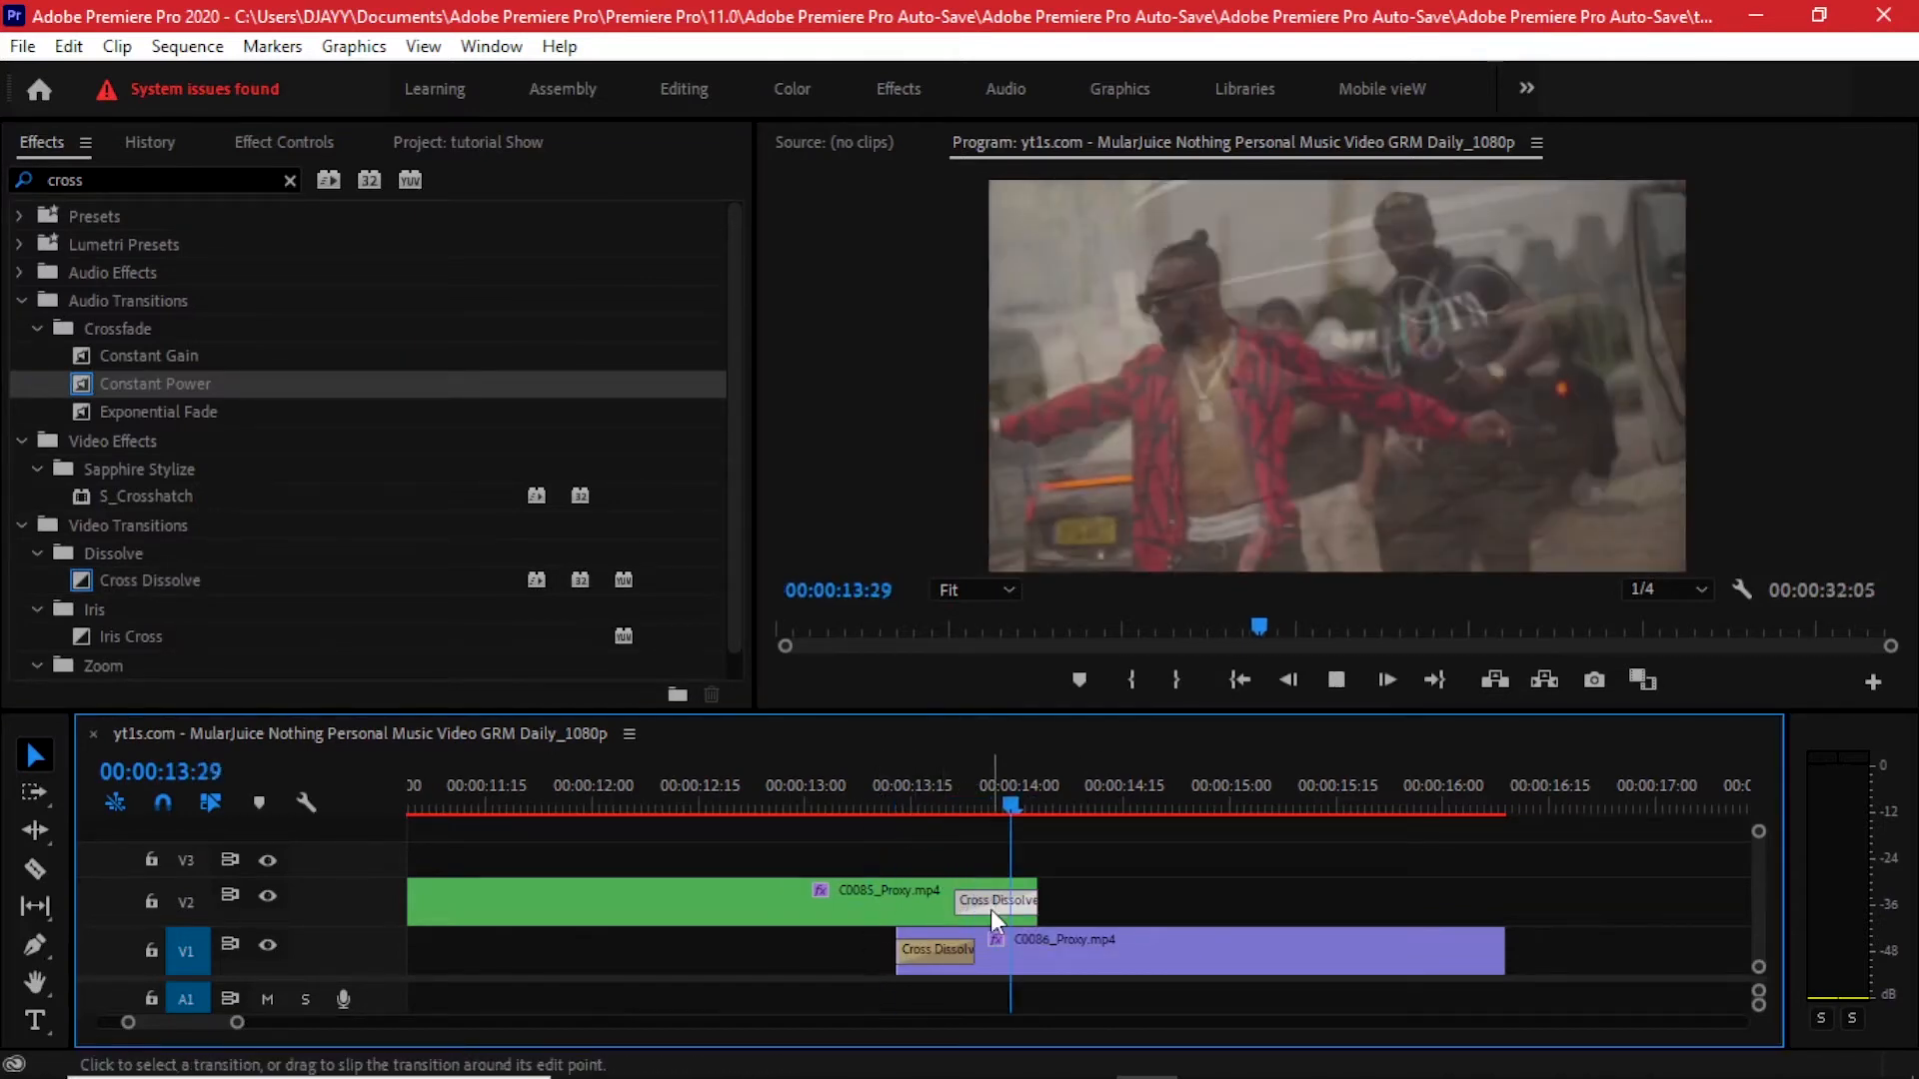
{"action": "scroll", "coordinate": [991, 910], "scroll_direction": "down", "scroll_amount": 3}
{"action": "left_click", "coordinate": [860, 792]}
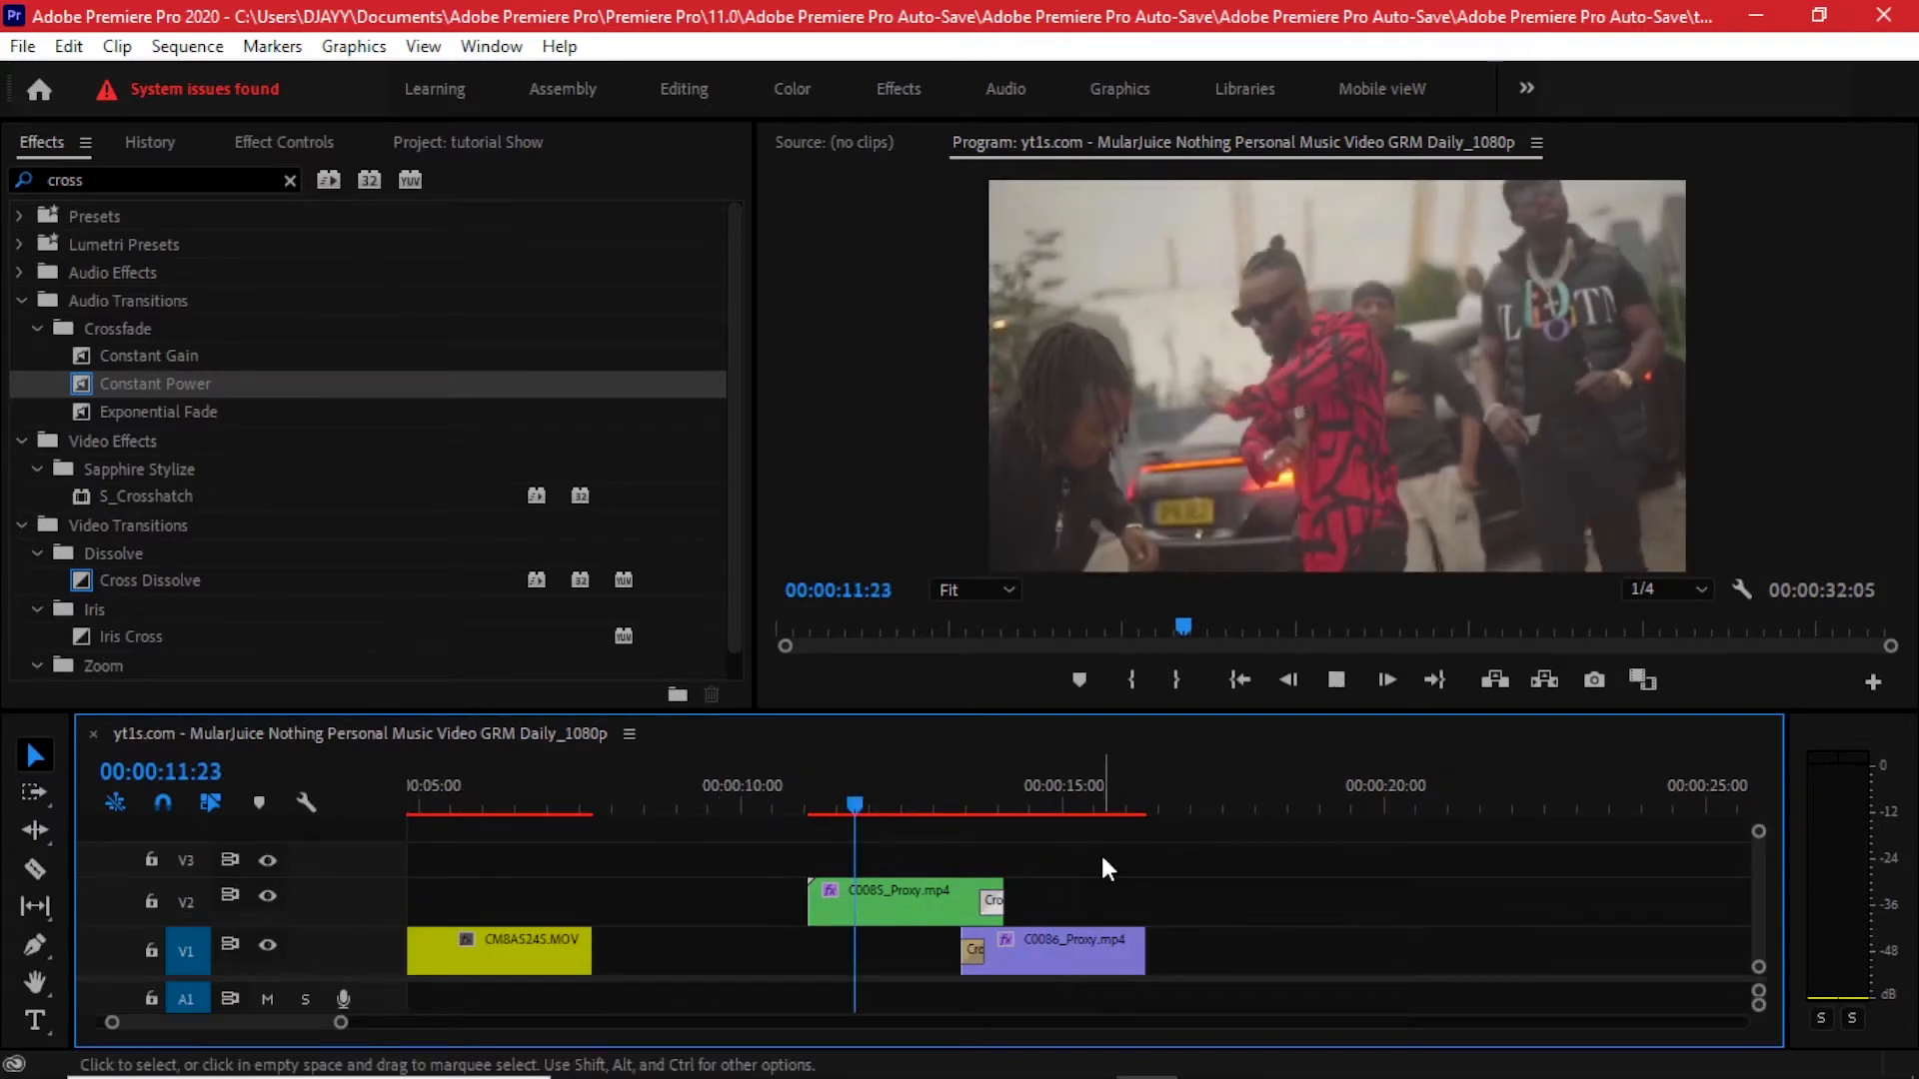
{"action": "key", "text": "space"}
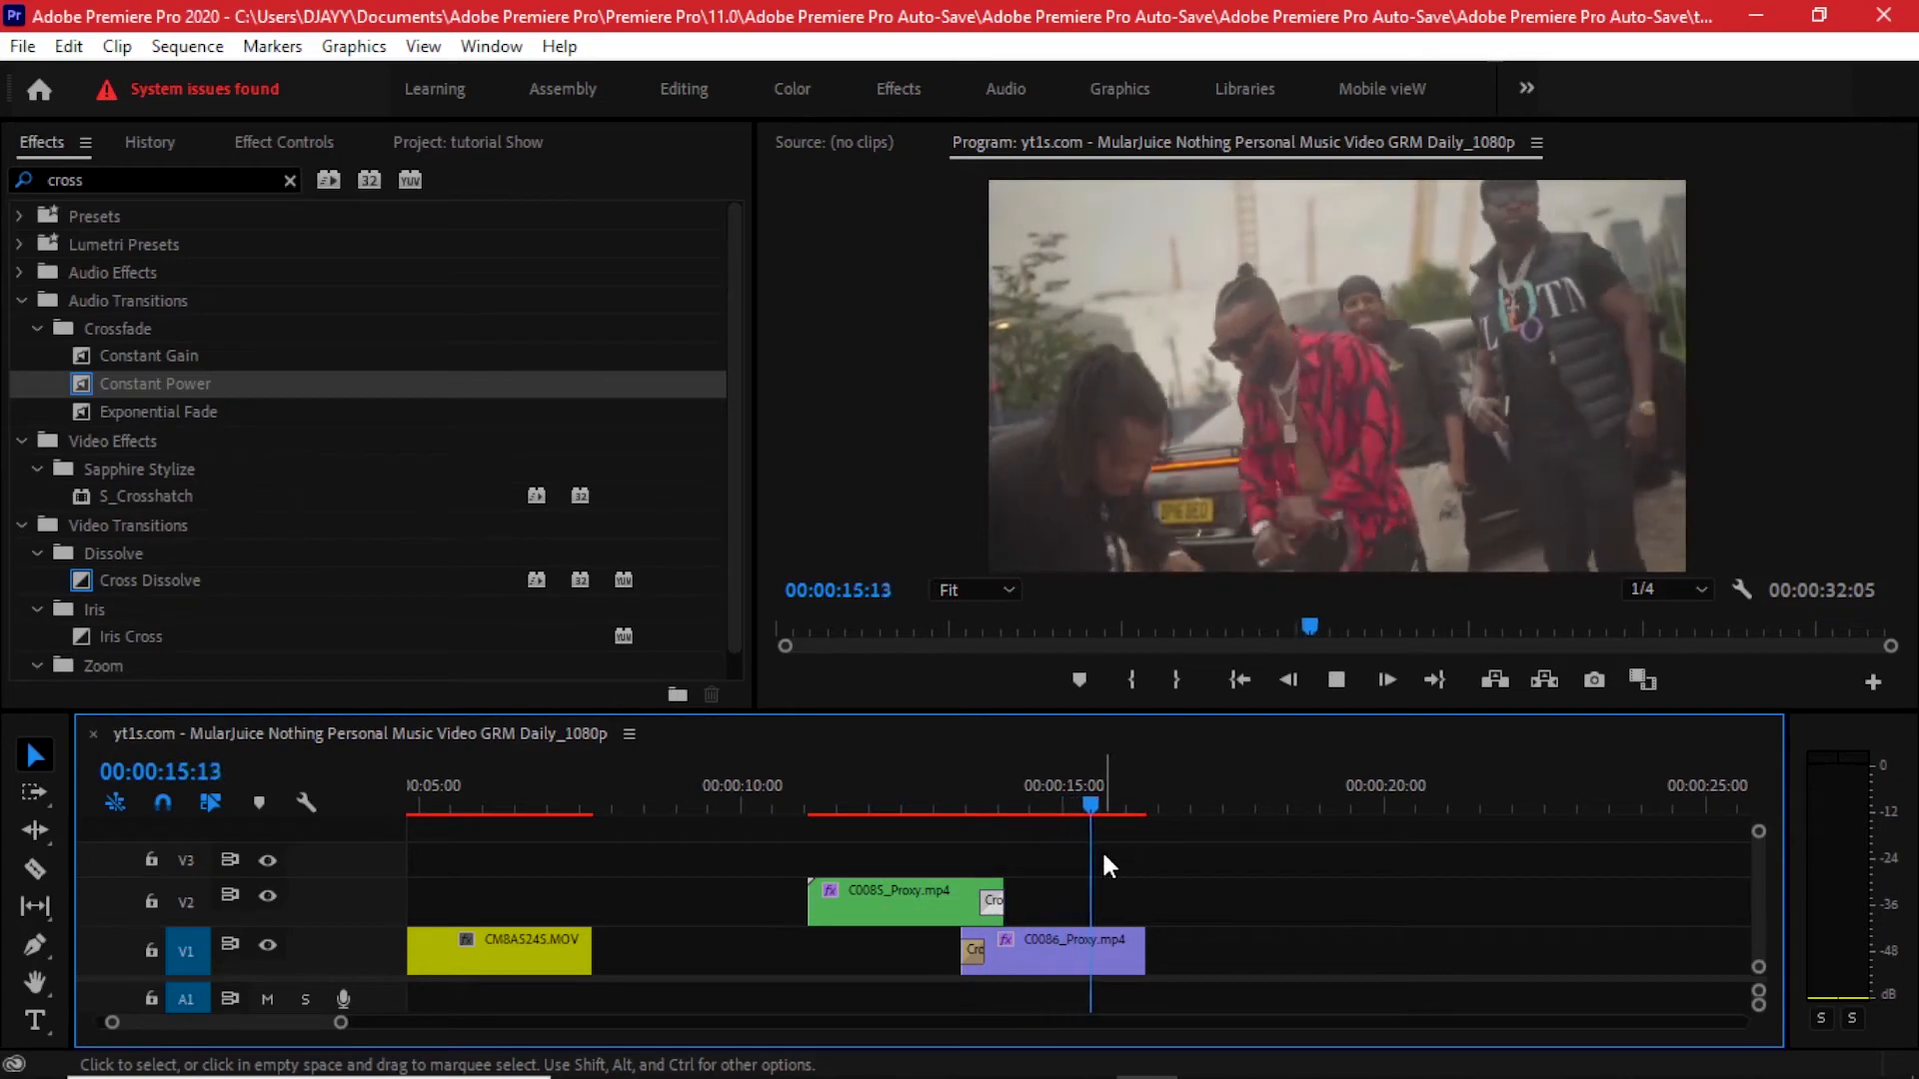
- Cut C0085_Proxy.mp4 on V2 with the Razor tool at about 00:00:13:13
{"action": "left_click_drag", "start_coordinate": [1035, 800], "coordinate": [949, 851]}
{"action": "scroll", "coordinate": [949, 852], "scroll_direction": "up", "scroll_amount": 5}
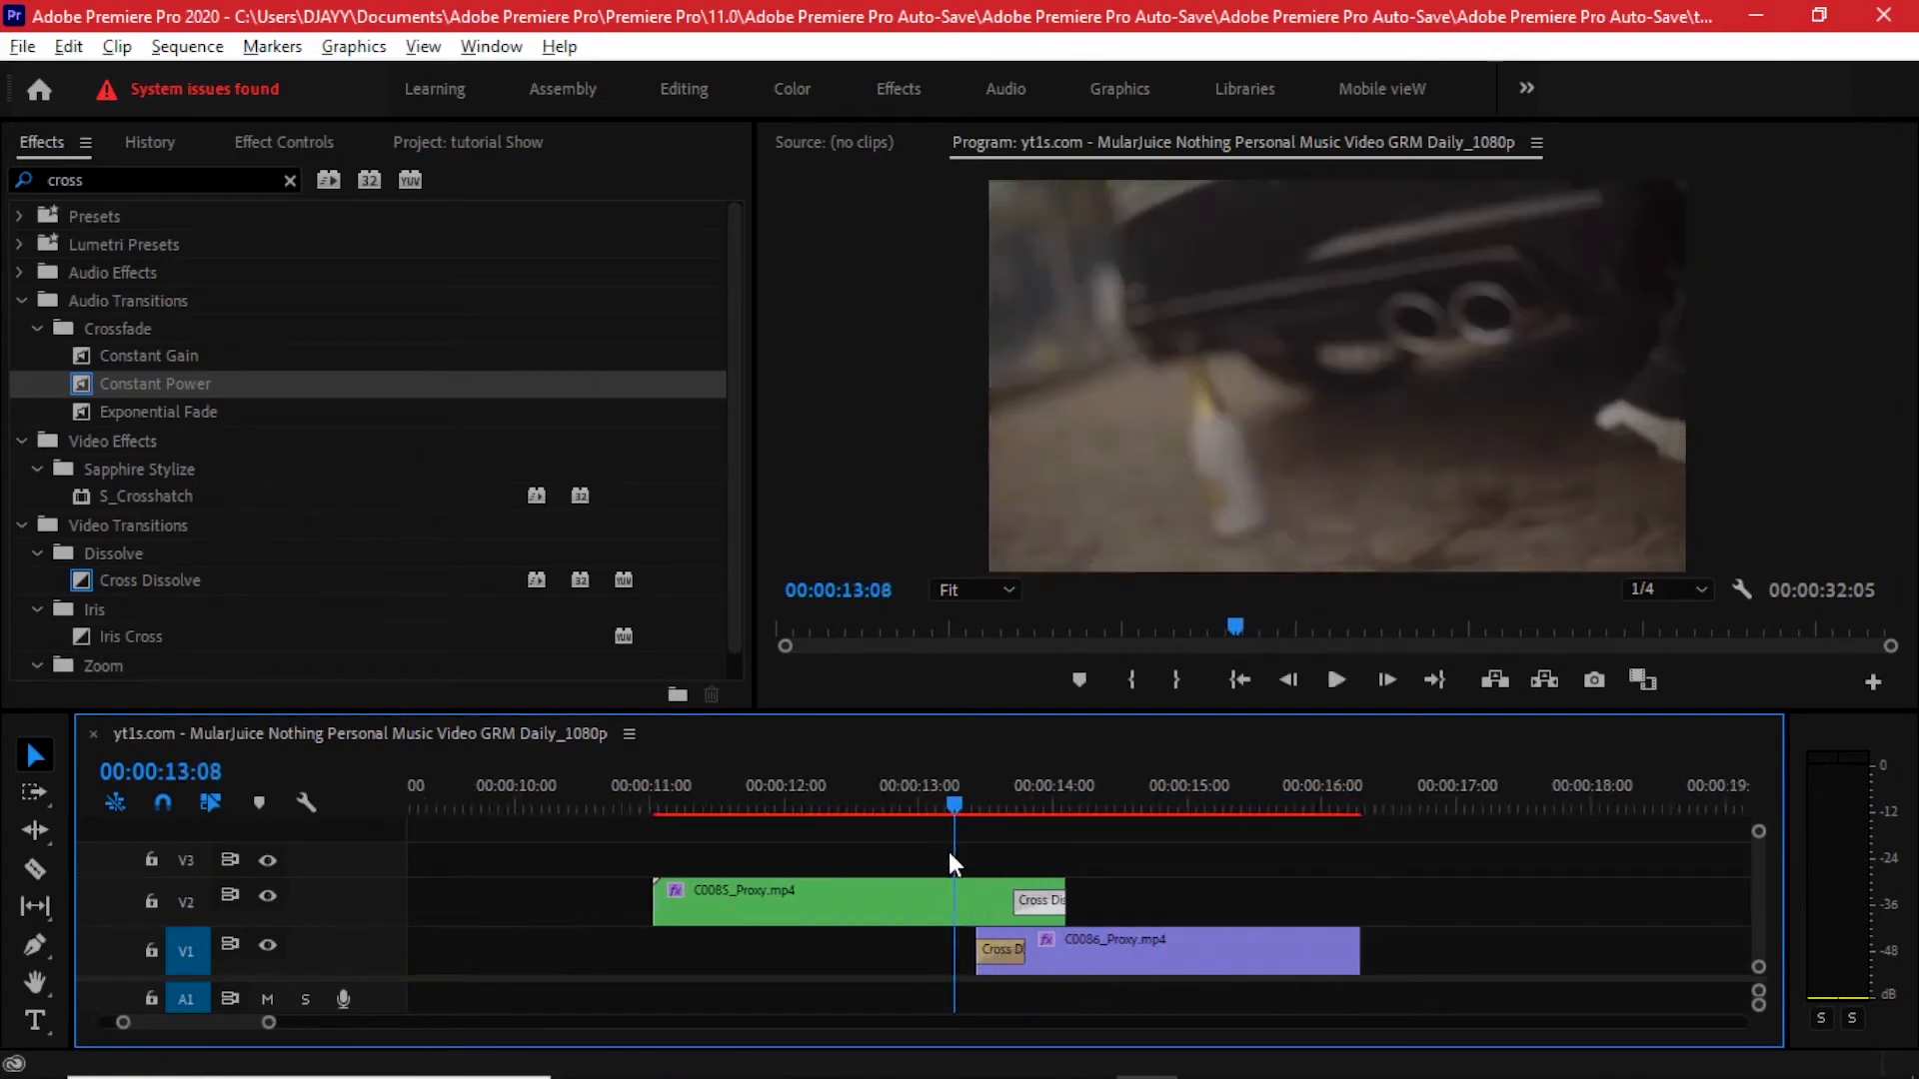
{"action": "left_click", "coordinate": [891, 790]}
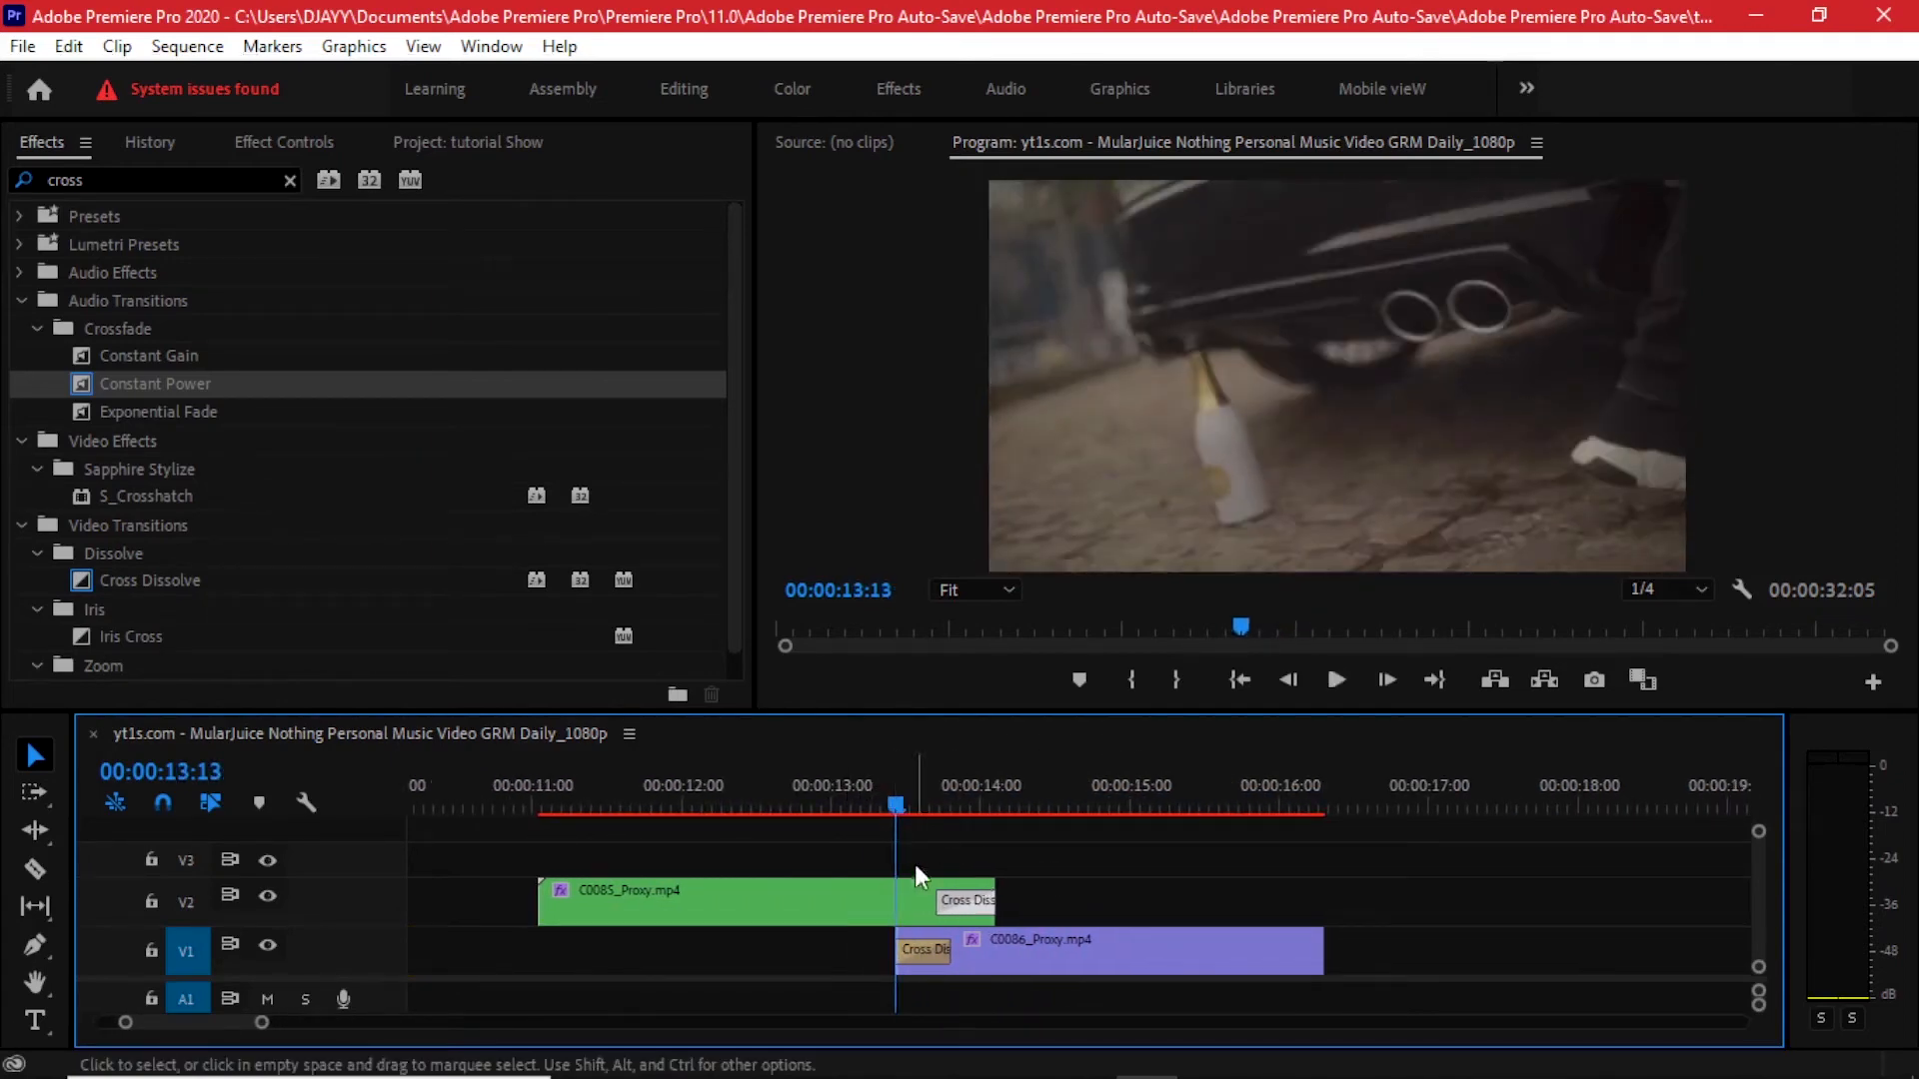
{"action": "left_click", "coordinate": [902, 916]}
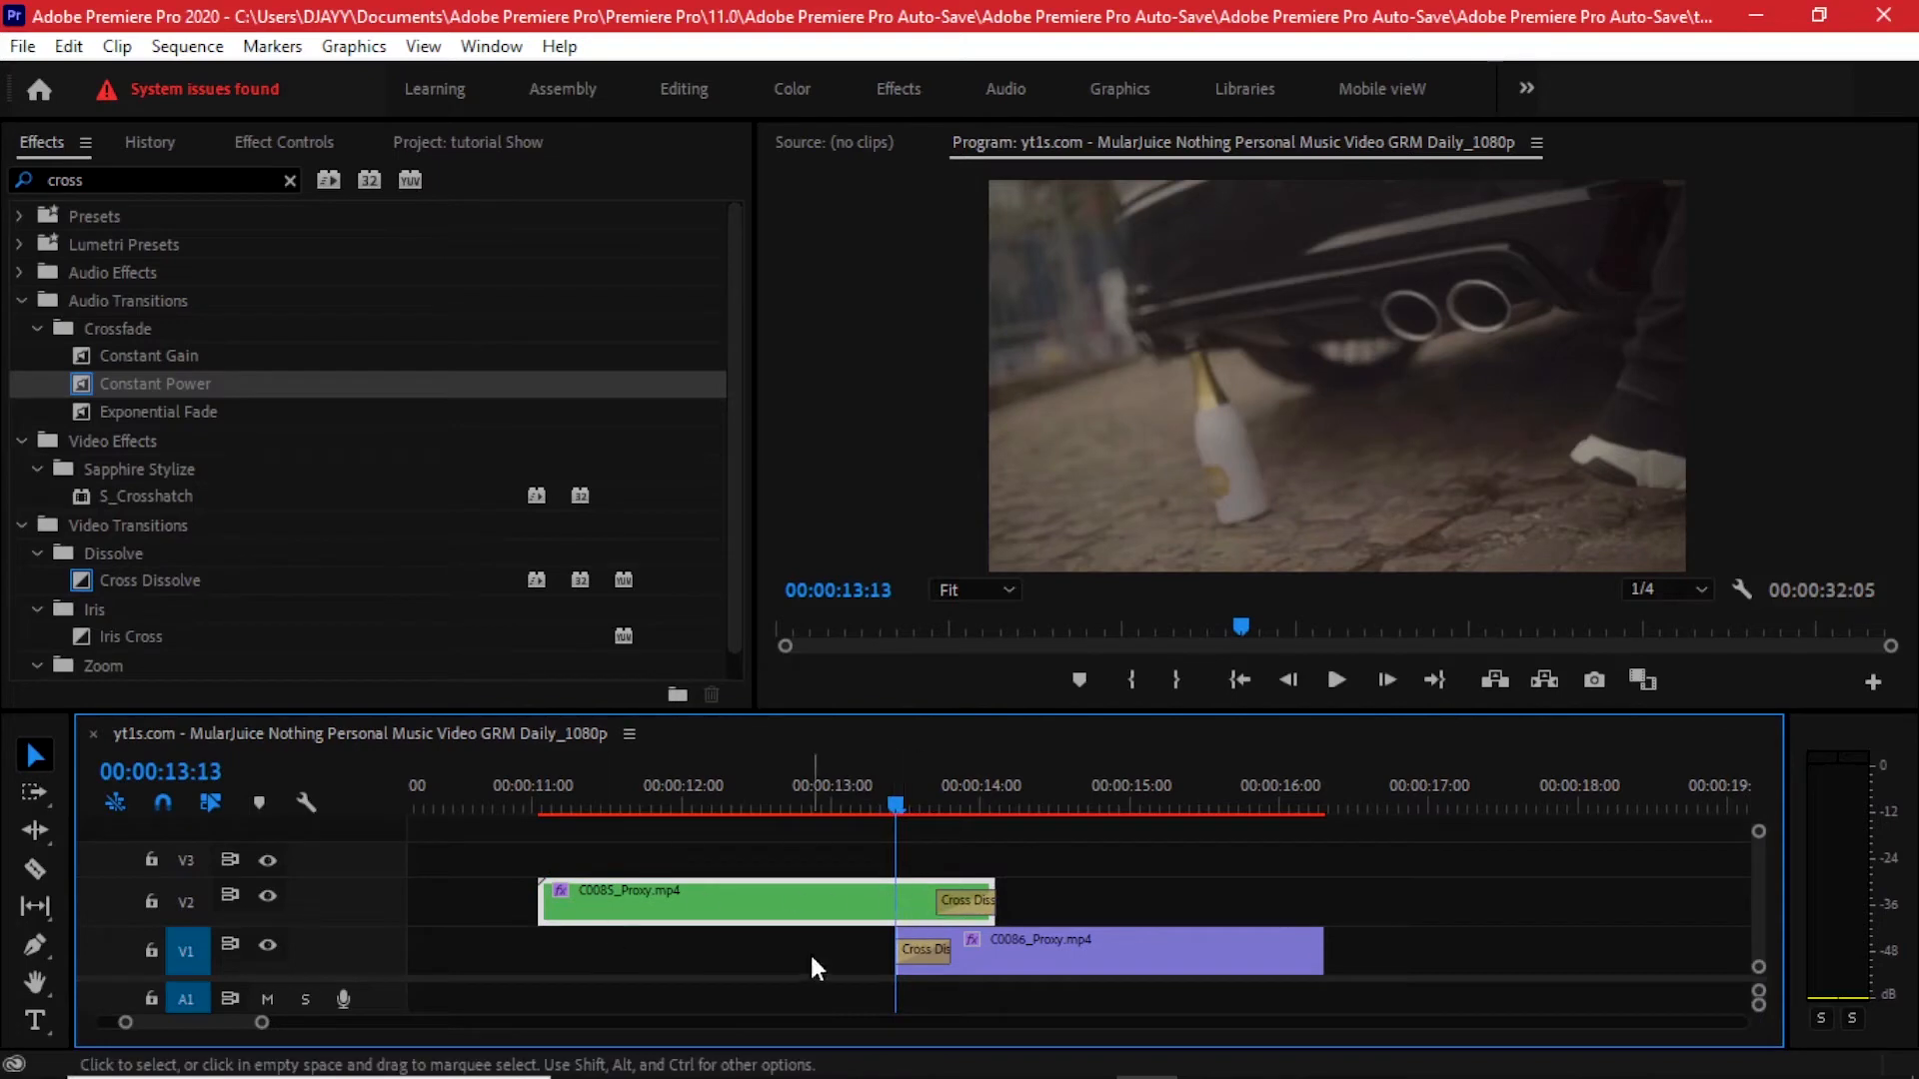
{"action": "left_click", "coordinate": [38, 867]}
{"action": "left_click", "coordinate": [913, 895]}
{"action": "key", "text": "v"}
- Set the blend mode of the cut end segment of C0085_Proxy.mp4 to Linear Light
{"action": "mouse_move", "coordinate": [903, 807]}
{"action": "left_mouse_down"}
{"action": "mouse_move", "coordinate": [861, 776]}
{"action": "mouse_move", "coordinate": [909, 774]}
{"action": "left_mouse_up"}
{"action": "left_click", "coordinate": [927, 906]}
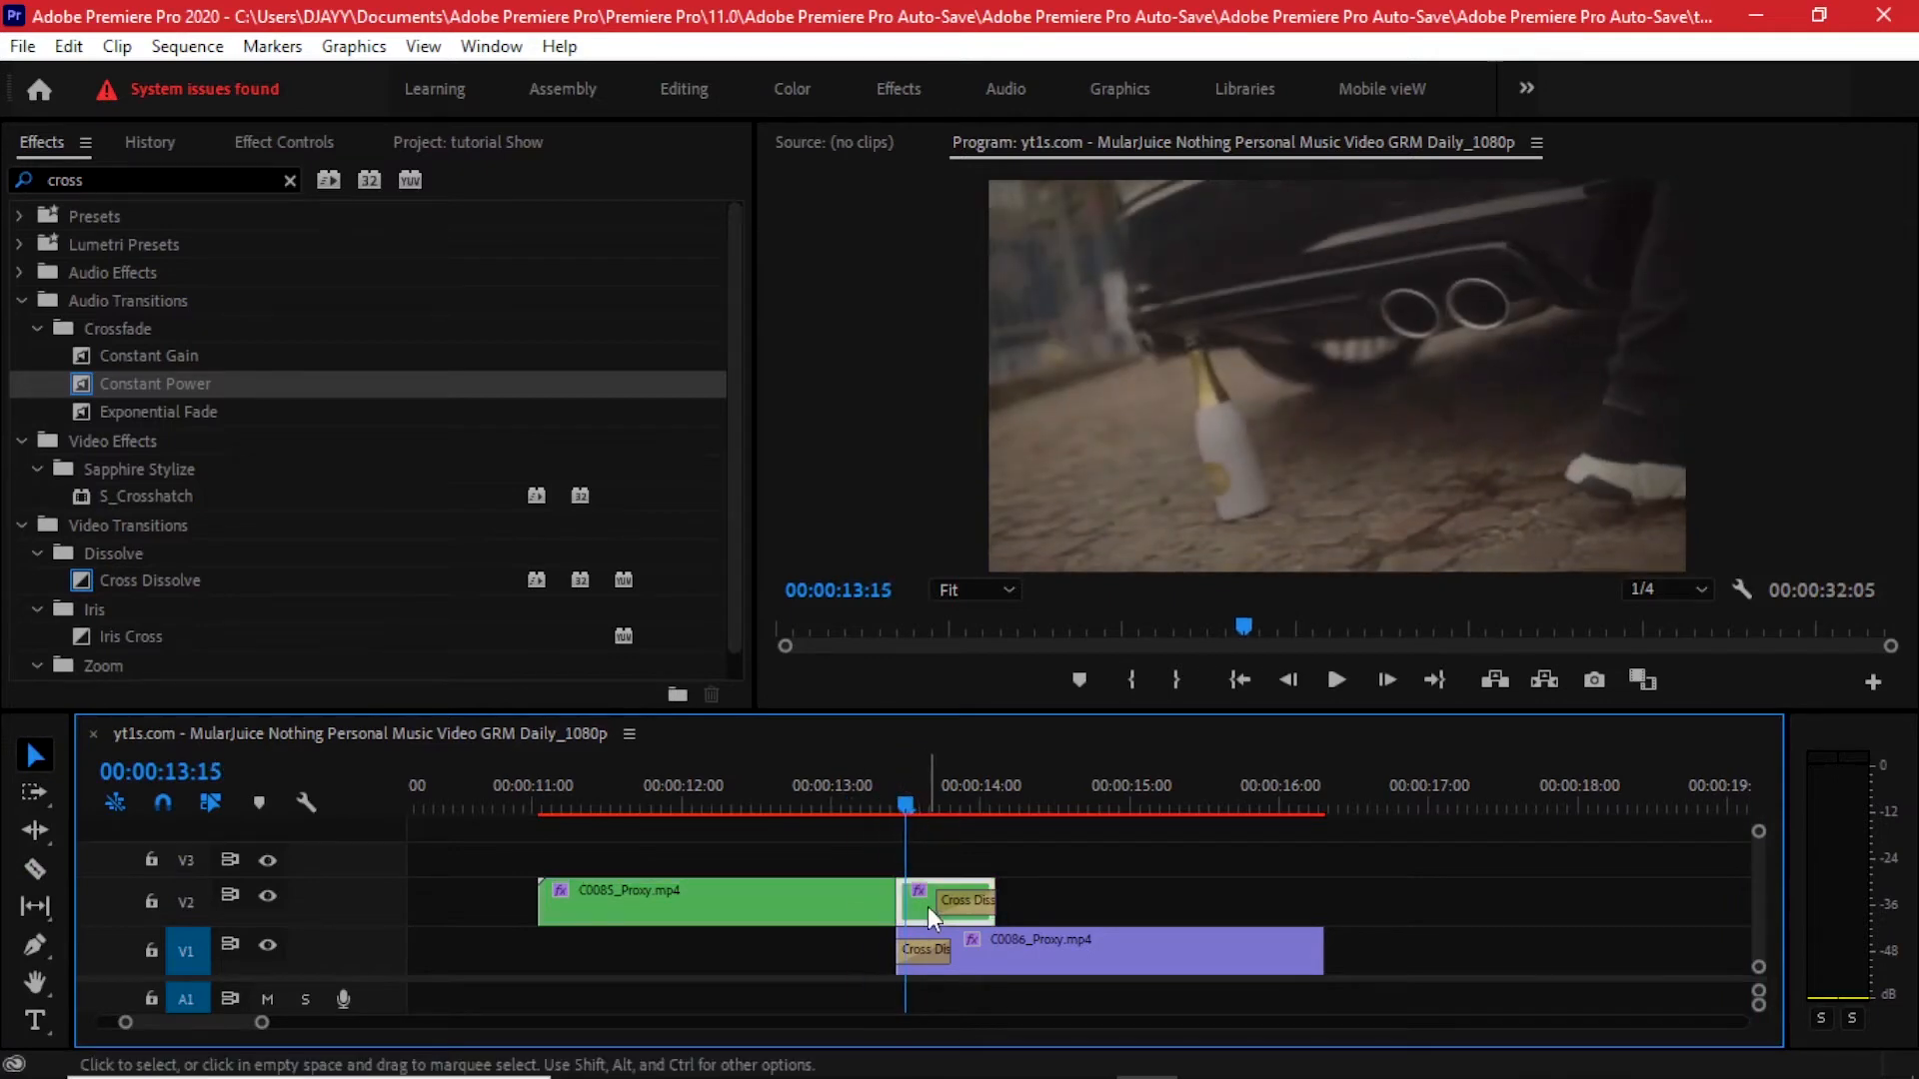
{"action": "left_click", "coordinate": [283, 142]}
{"action": "scroll", "coordinate": [260, 466], "scroll_direction": "down", "scroll_amount": 3}
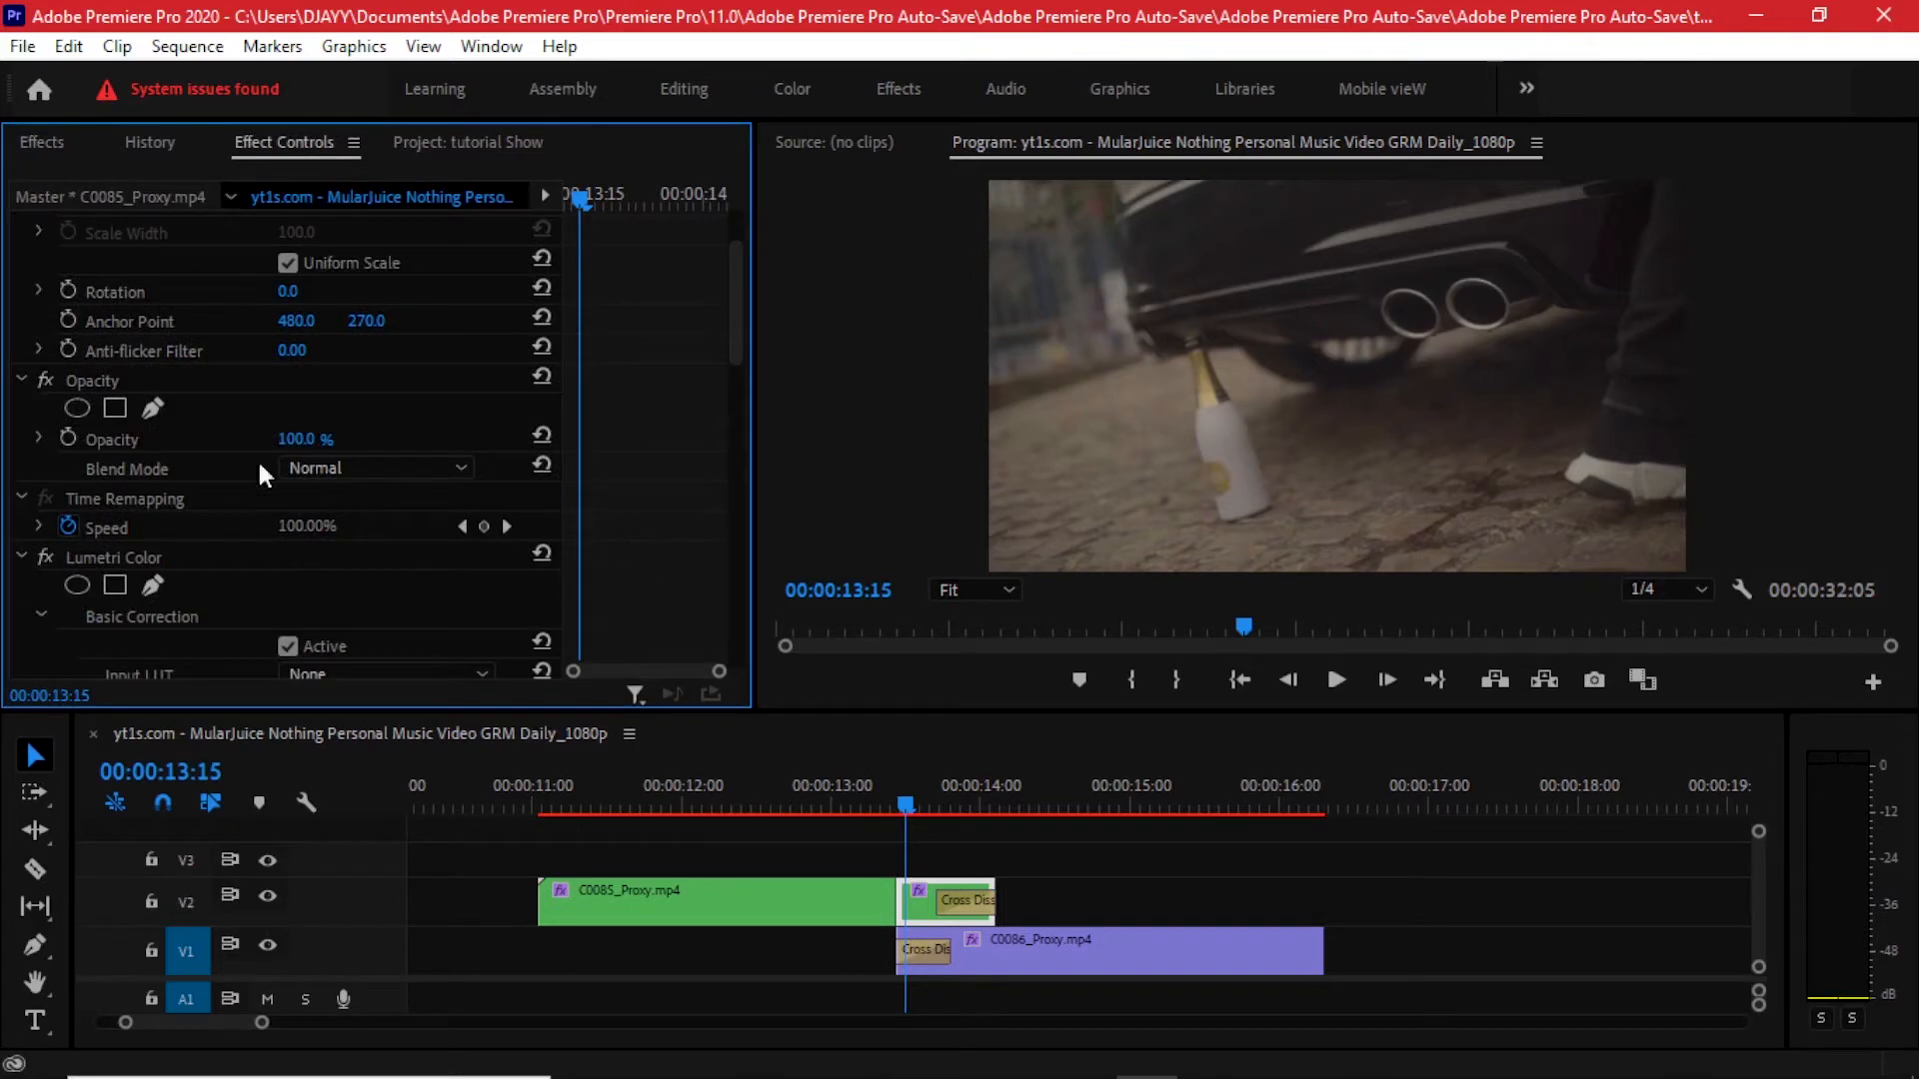
{"action": "left_click", "coordinate": [125, 467]}
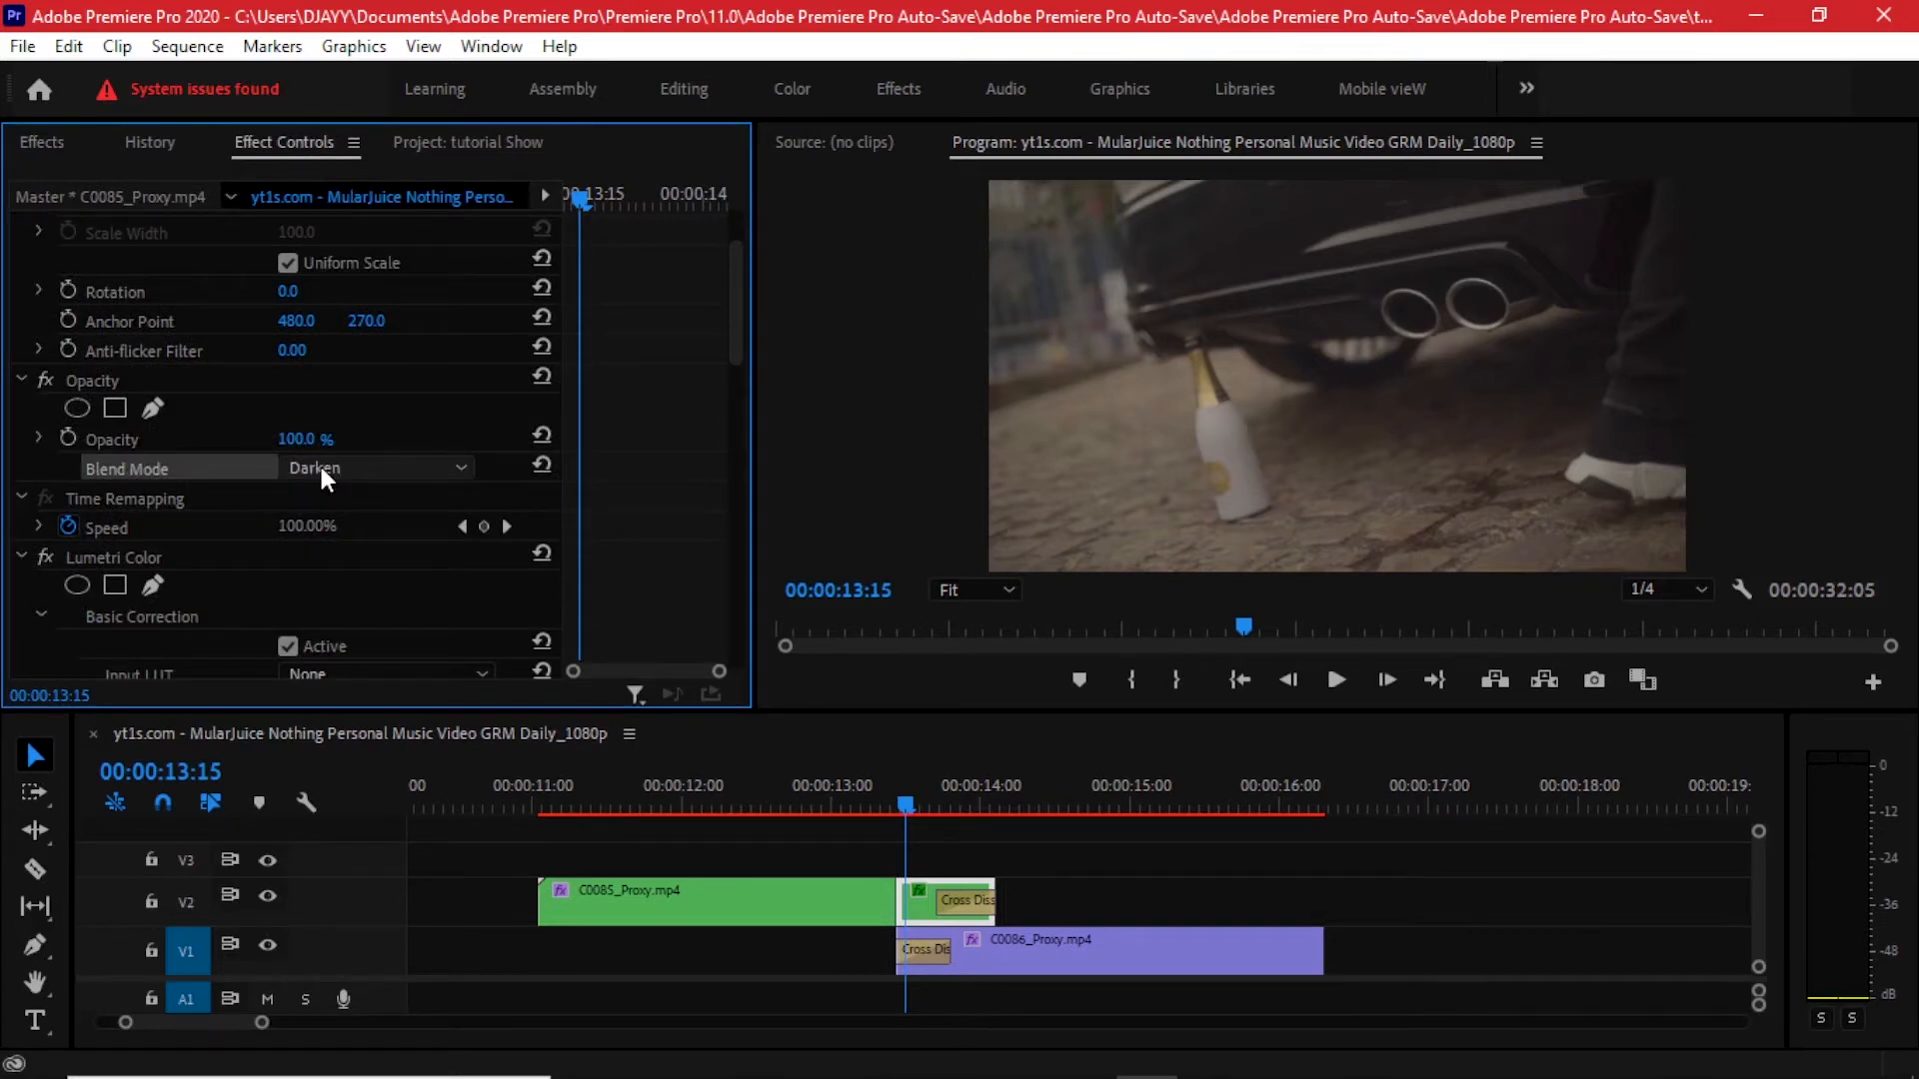
{"action": "scroll", "coordinate": [320, 468], "scroll_direction": "down", "scroll_amount": 1}
{"action": "left_click", "coordinate": [911, 798]}
{"action": "left_click_drag", "start_coordinate": [911, 799], "coordinate": [920, 797]}
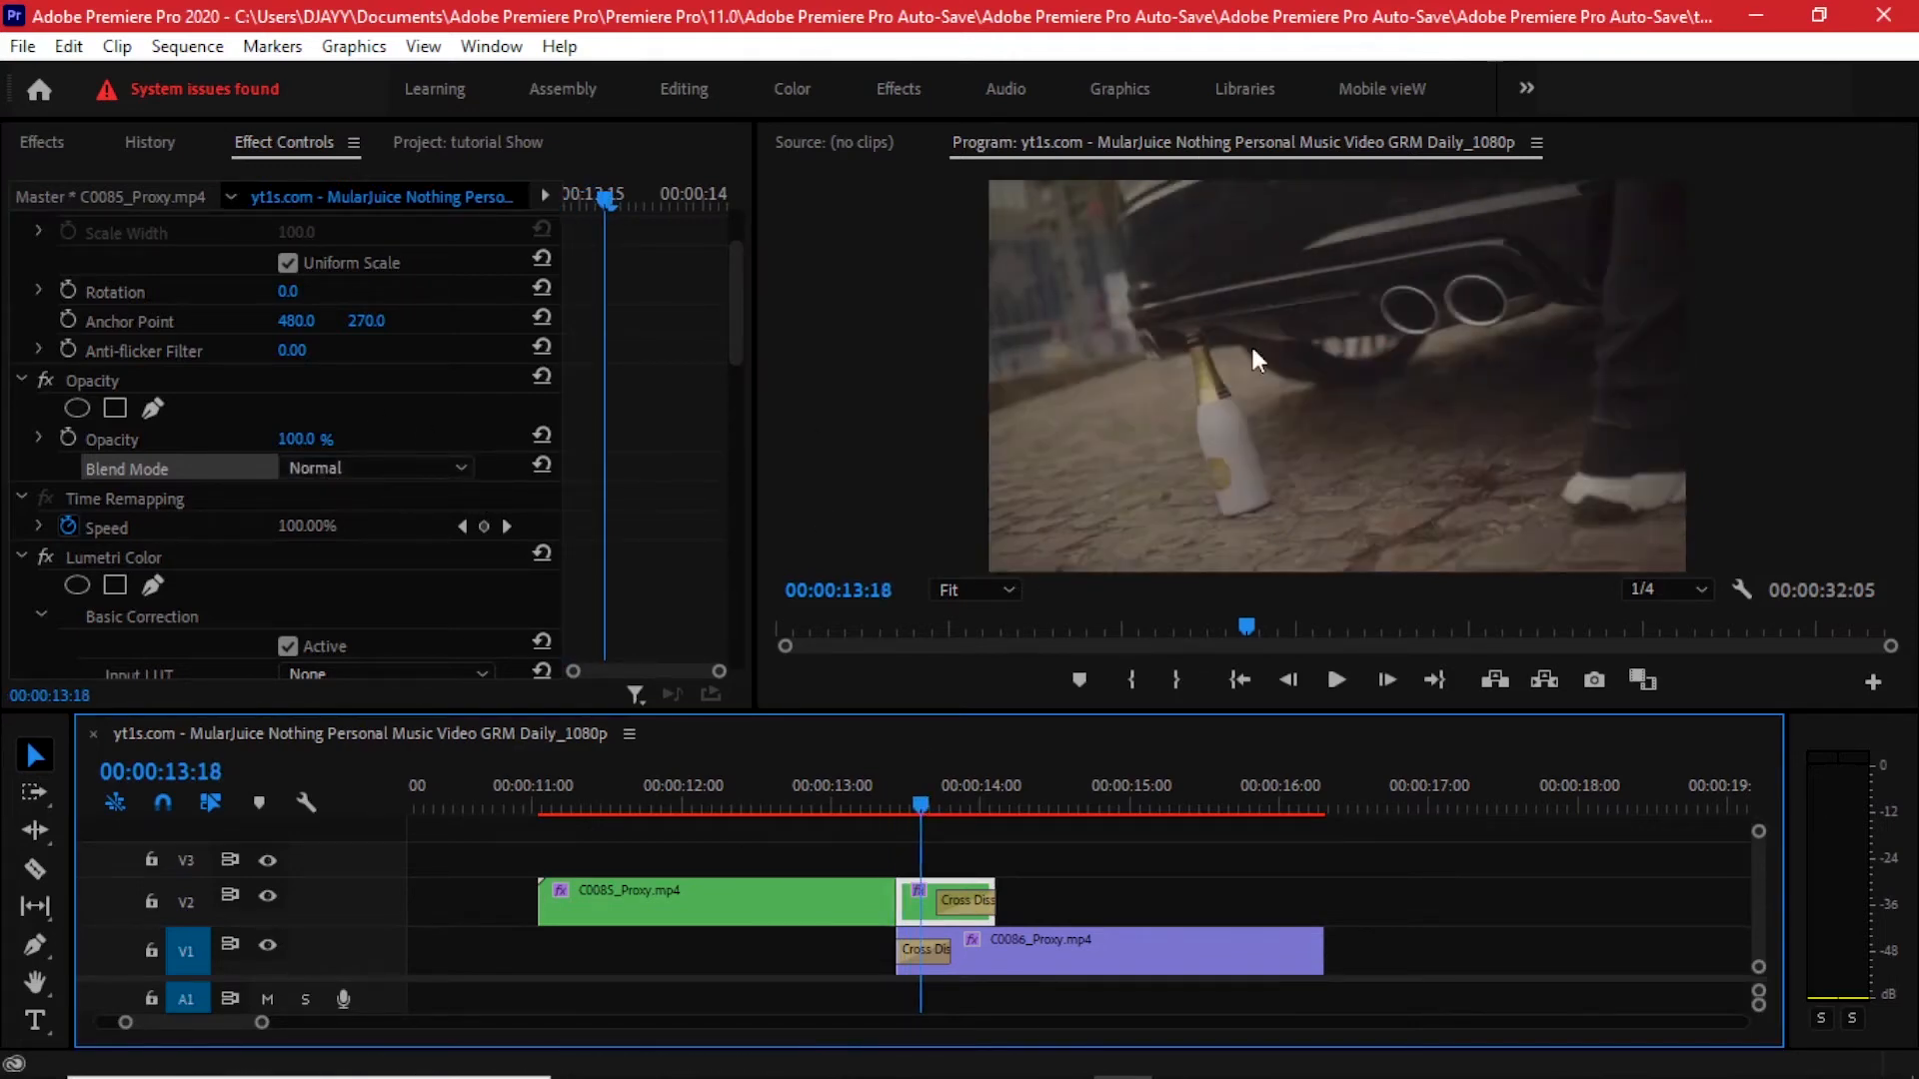
{"action": "scroll", "coordinate": [395, 475], "scroll_direction": "down", "scroll_amount": 2}
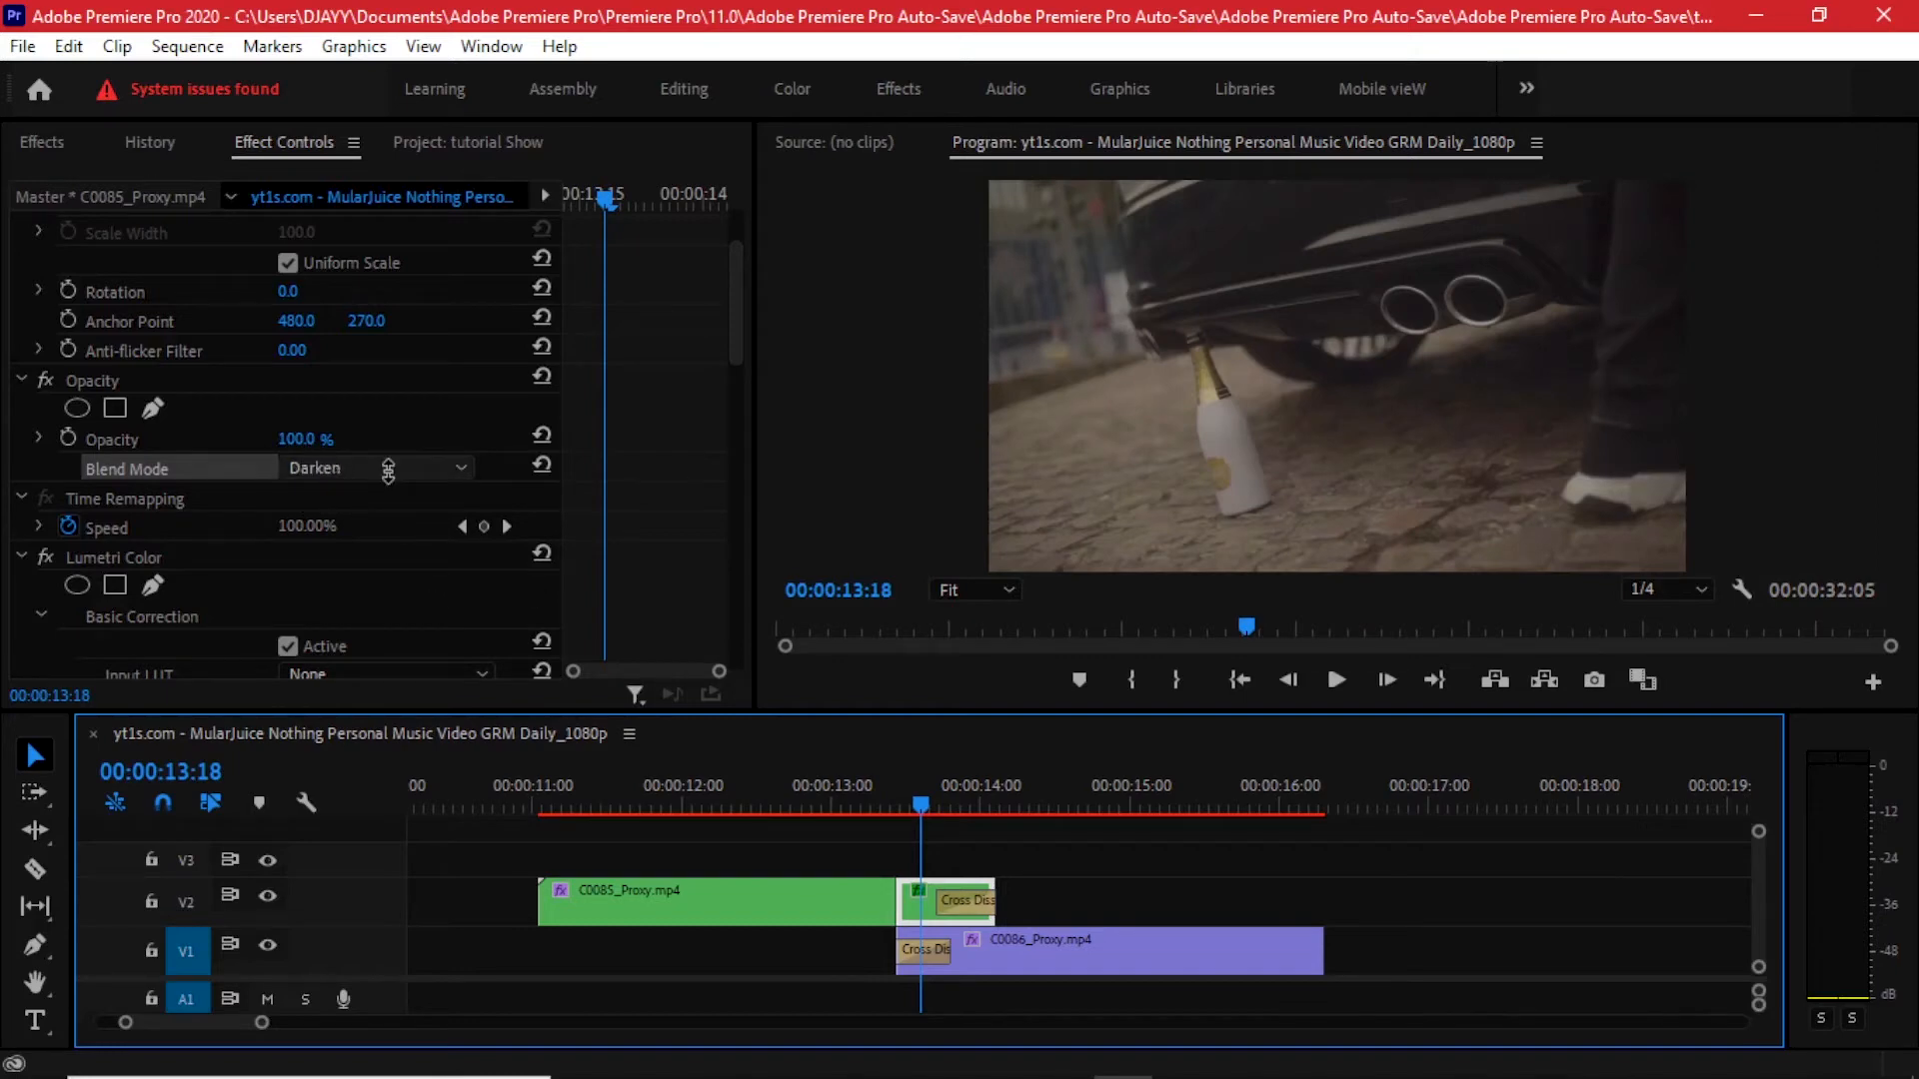
{"action": "scroll", "coordinate": [387, 466], "scroll_direction": "down", "scroll_amount": 1}
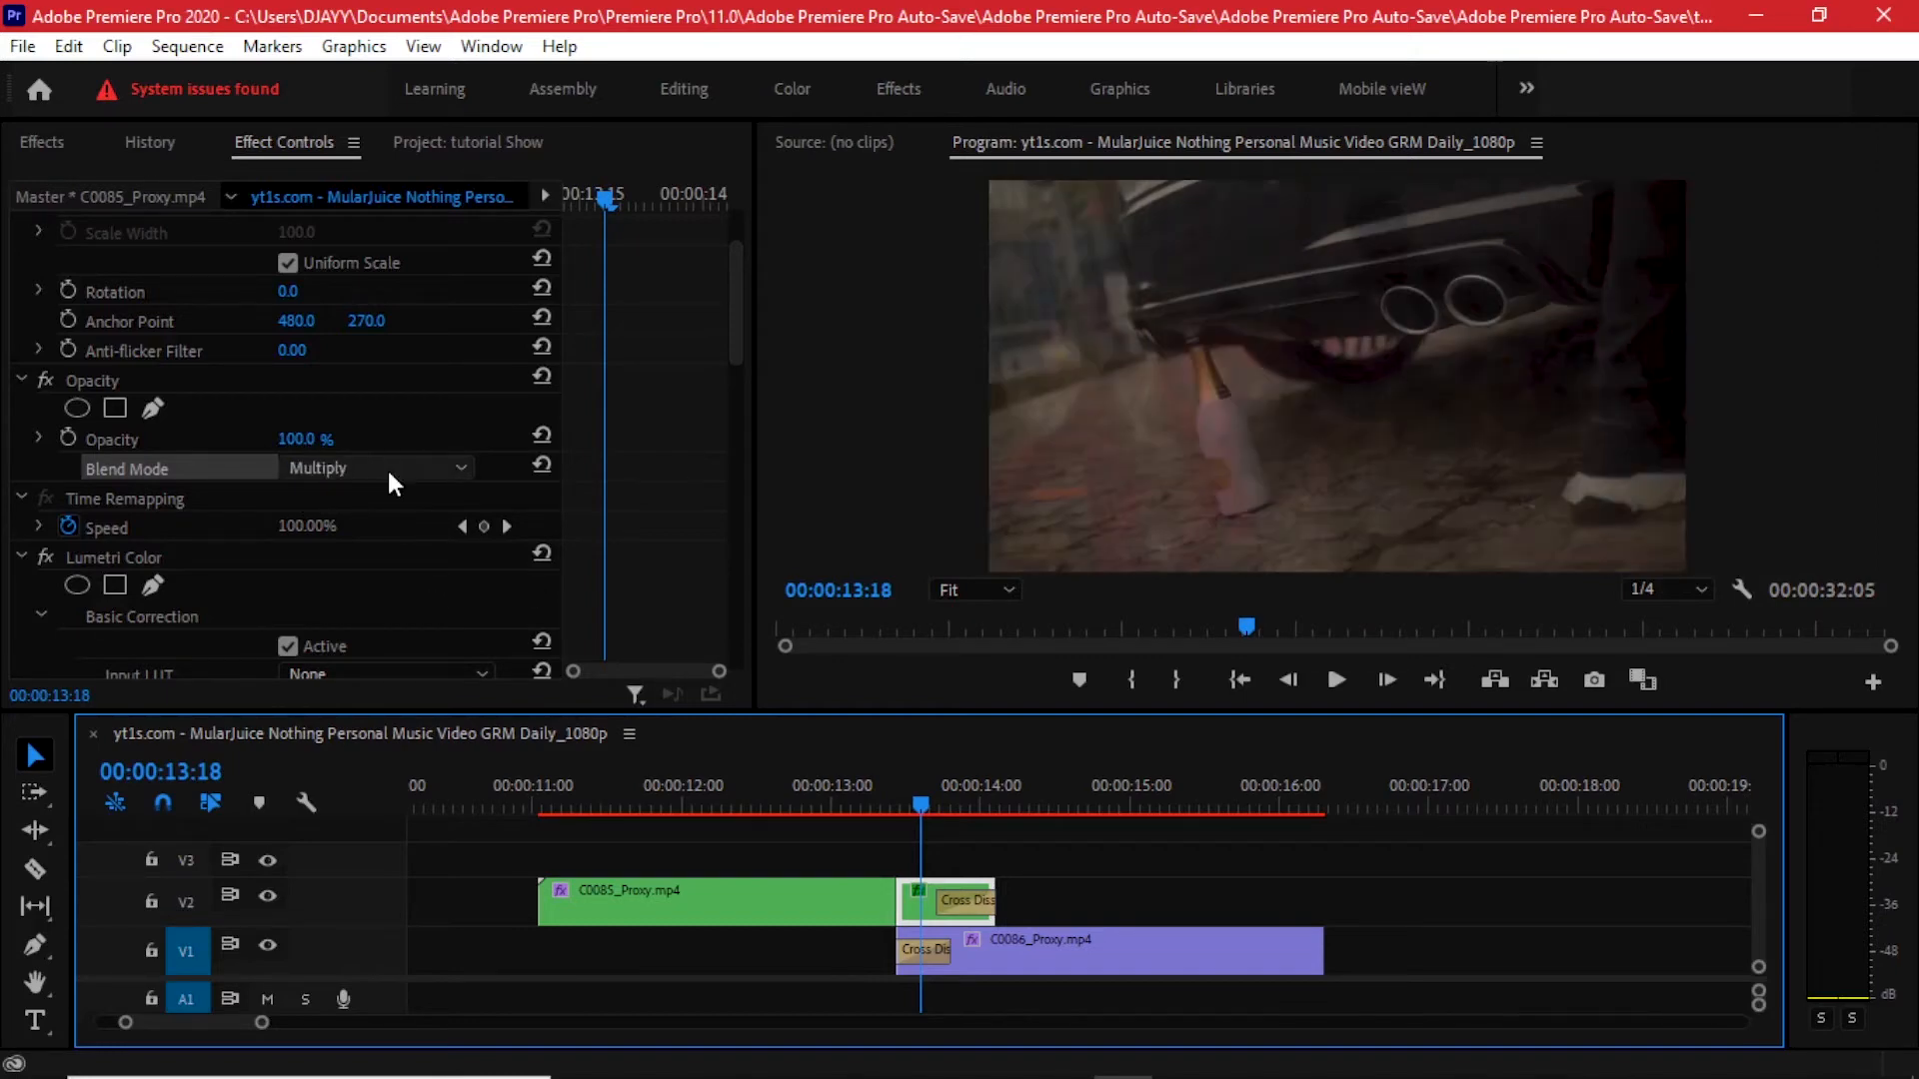
{"action": "scroll", "coordinate": [386, 465], "scroll_direction": "down", "scroll_amount": 1}
{"action": "left_click", "coordinate": [387, 466]}
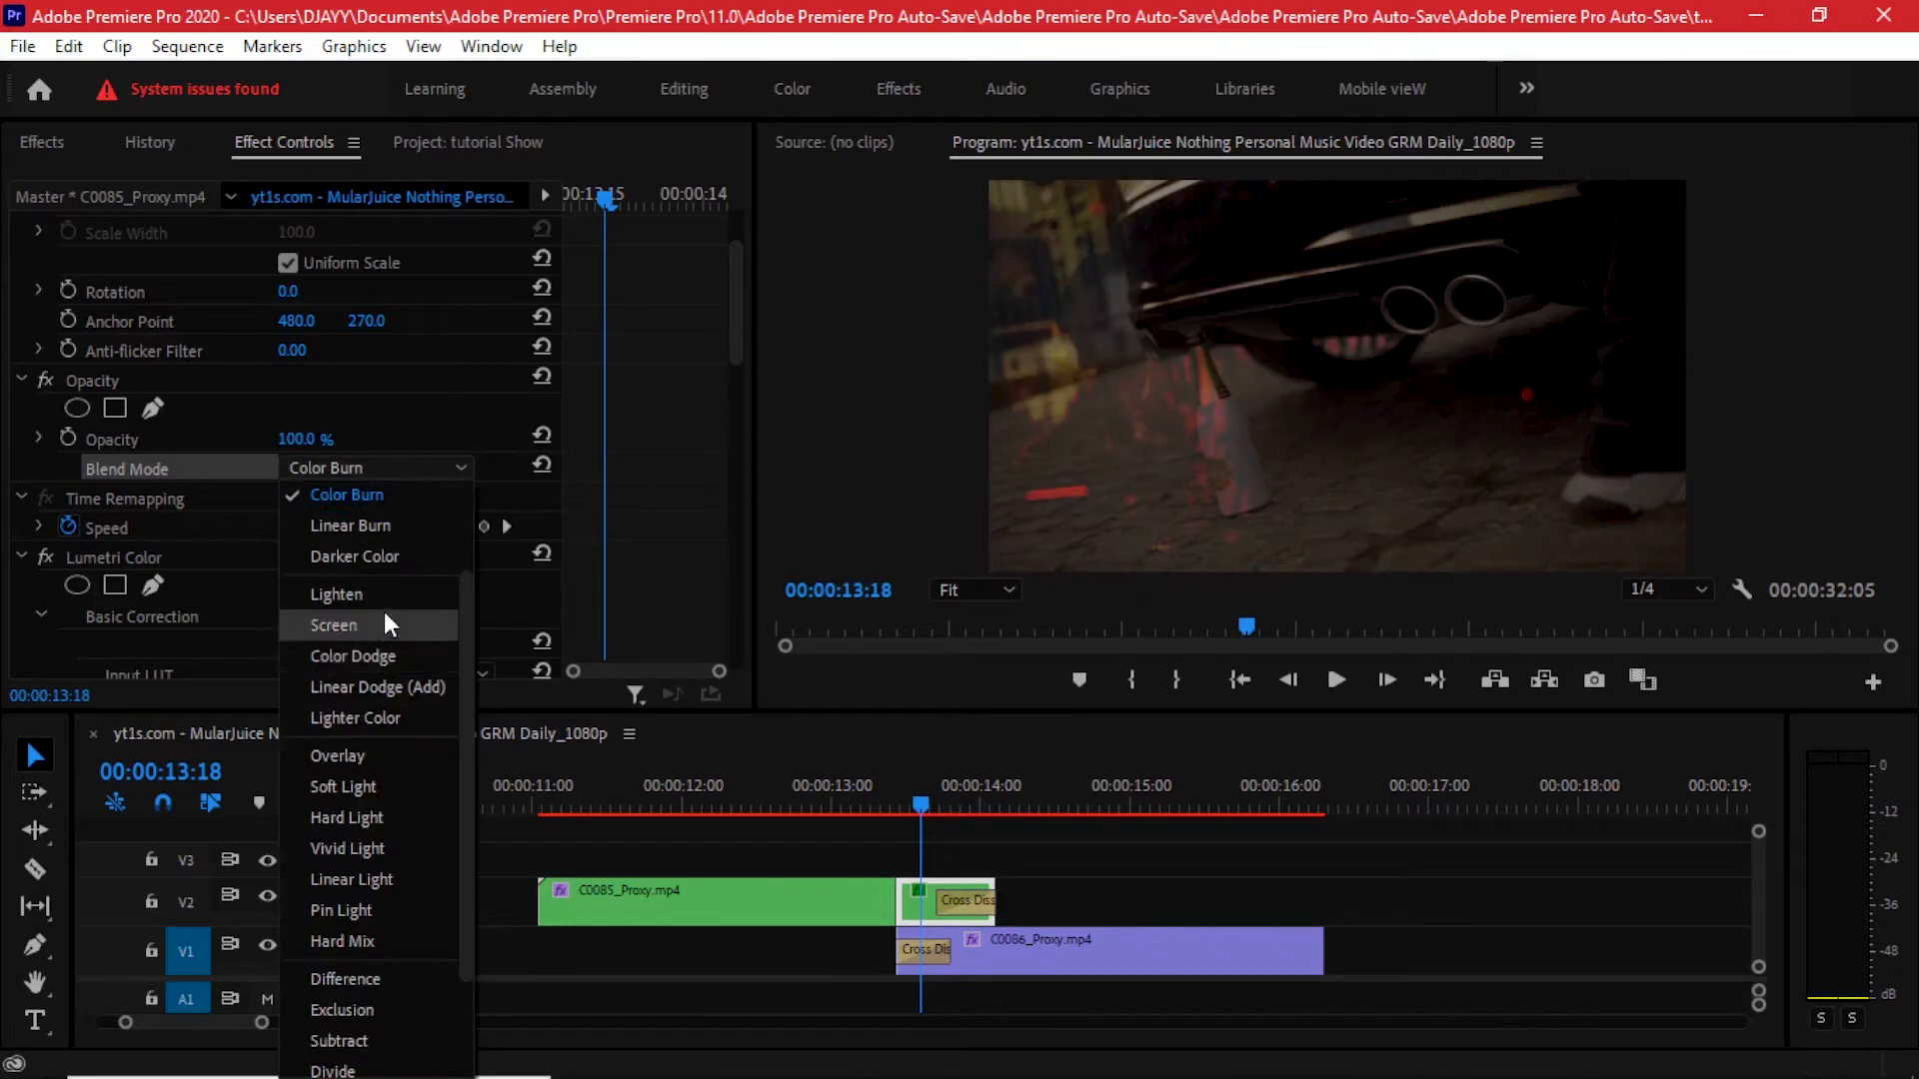
{"action": "left_click", "coordinate": [360, 879]}
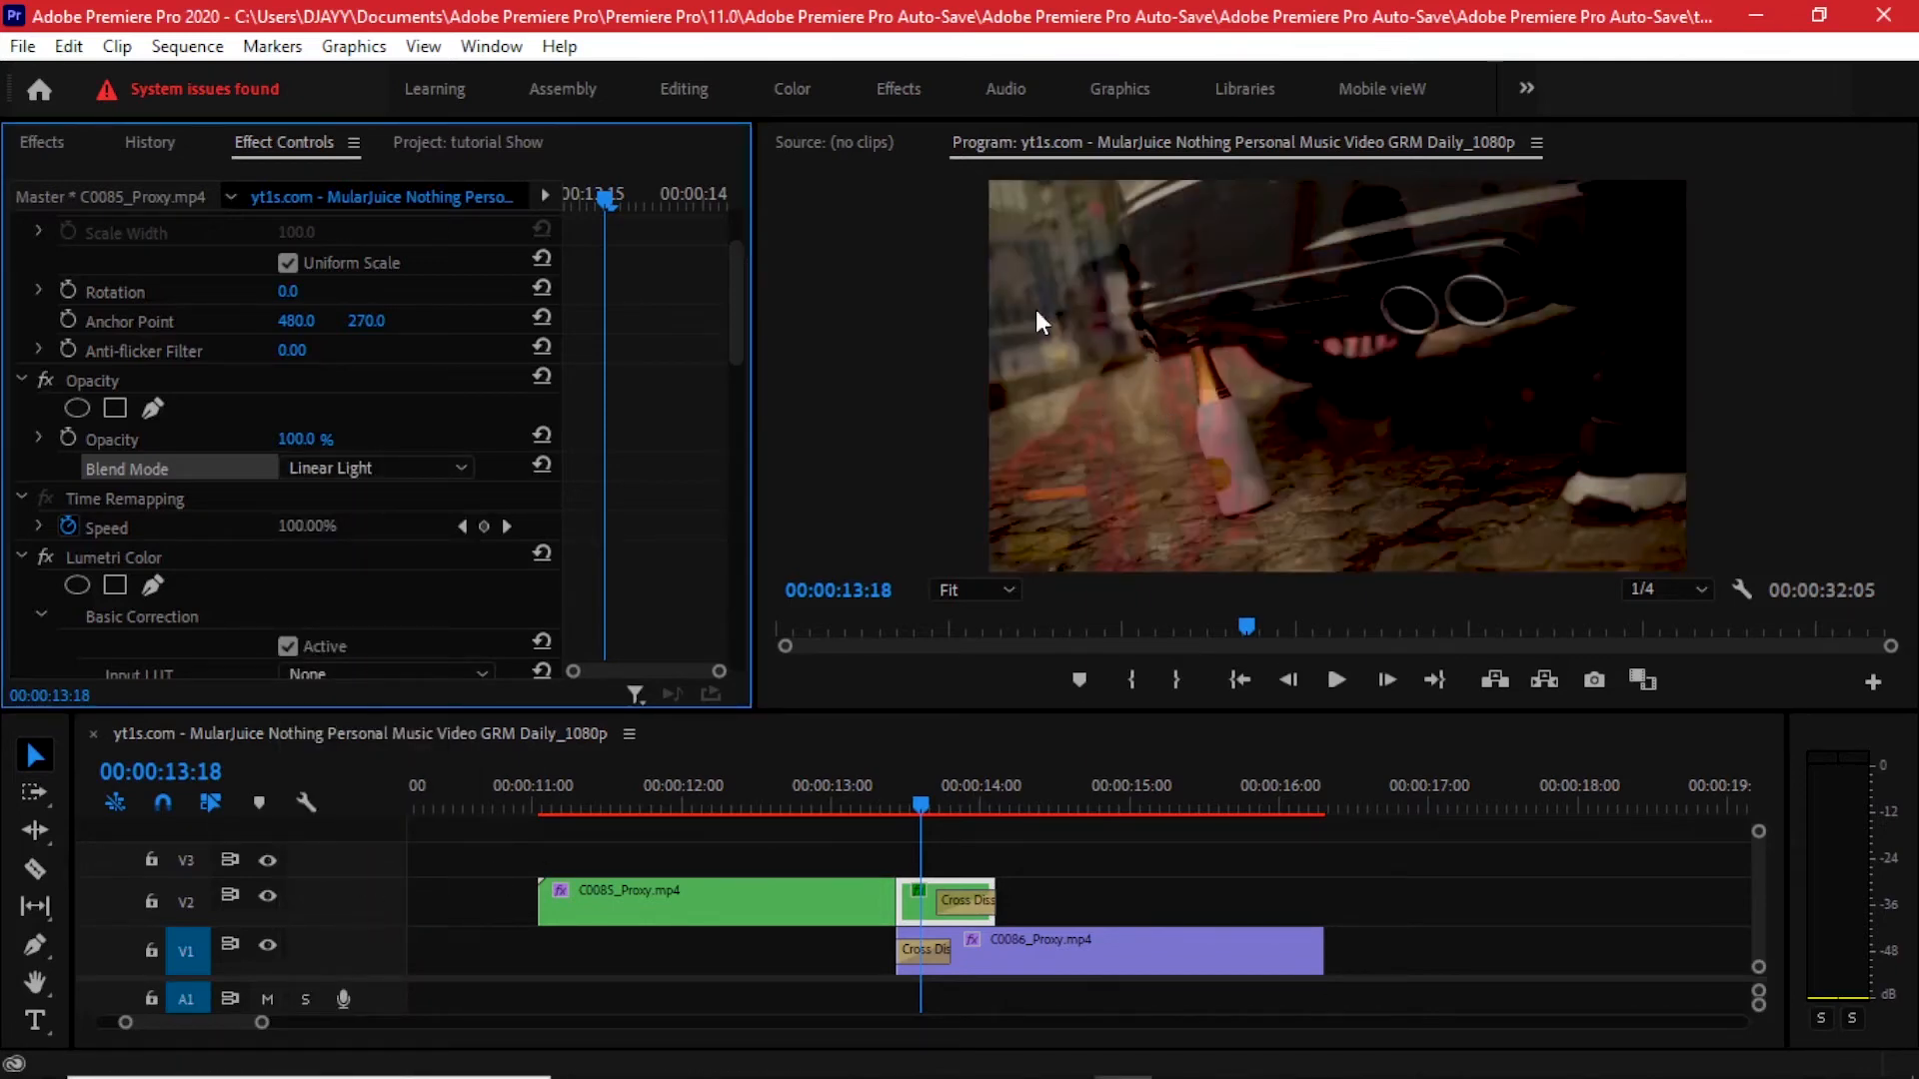
- Play back the blended section over C0086_Proxy.mp4
{"action": "left_click_drag", "start_coordinate": [878, 803], "coordinate": [620, 763]}
{"action": "key", "text": "space"}
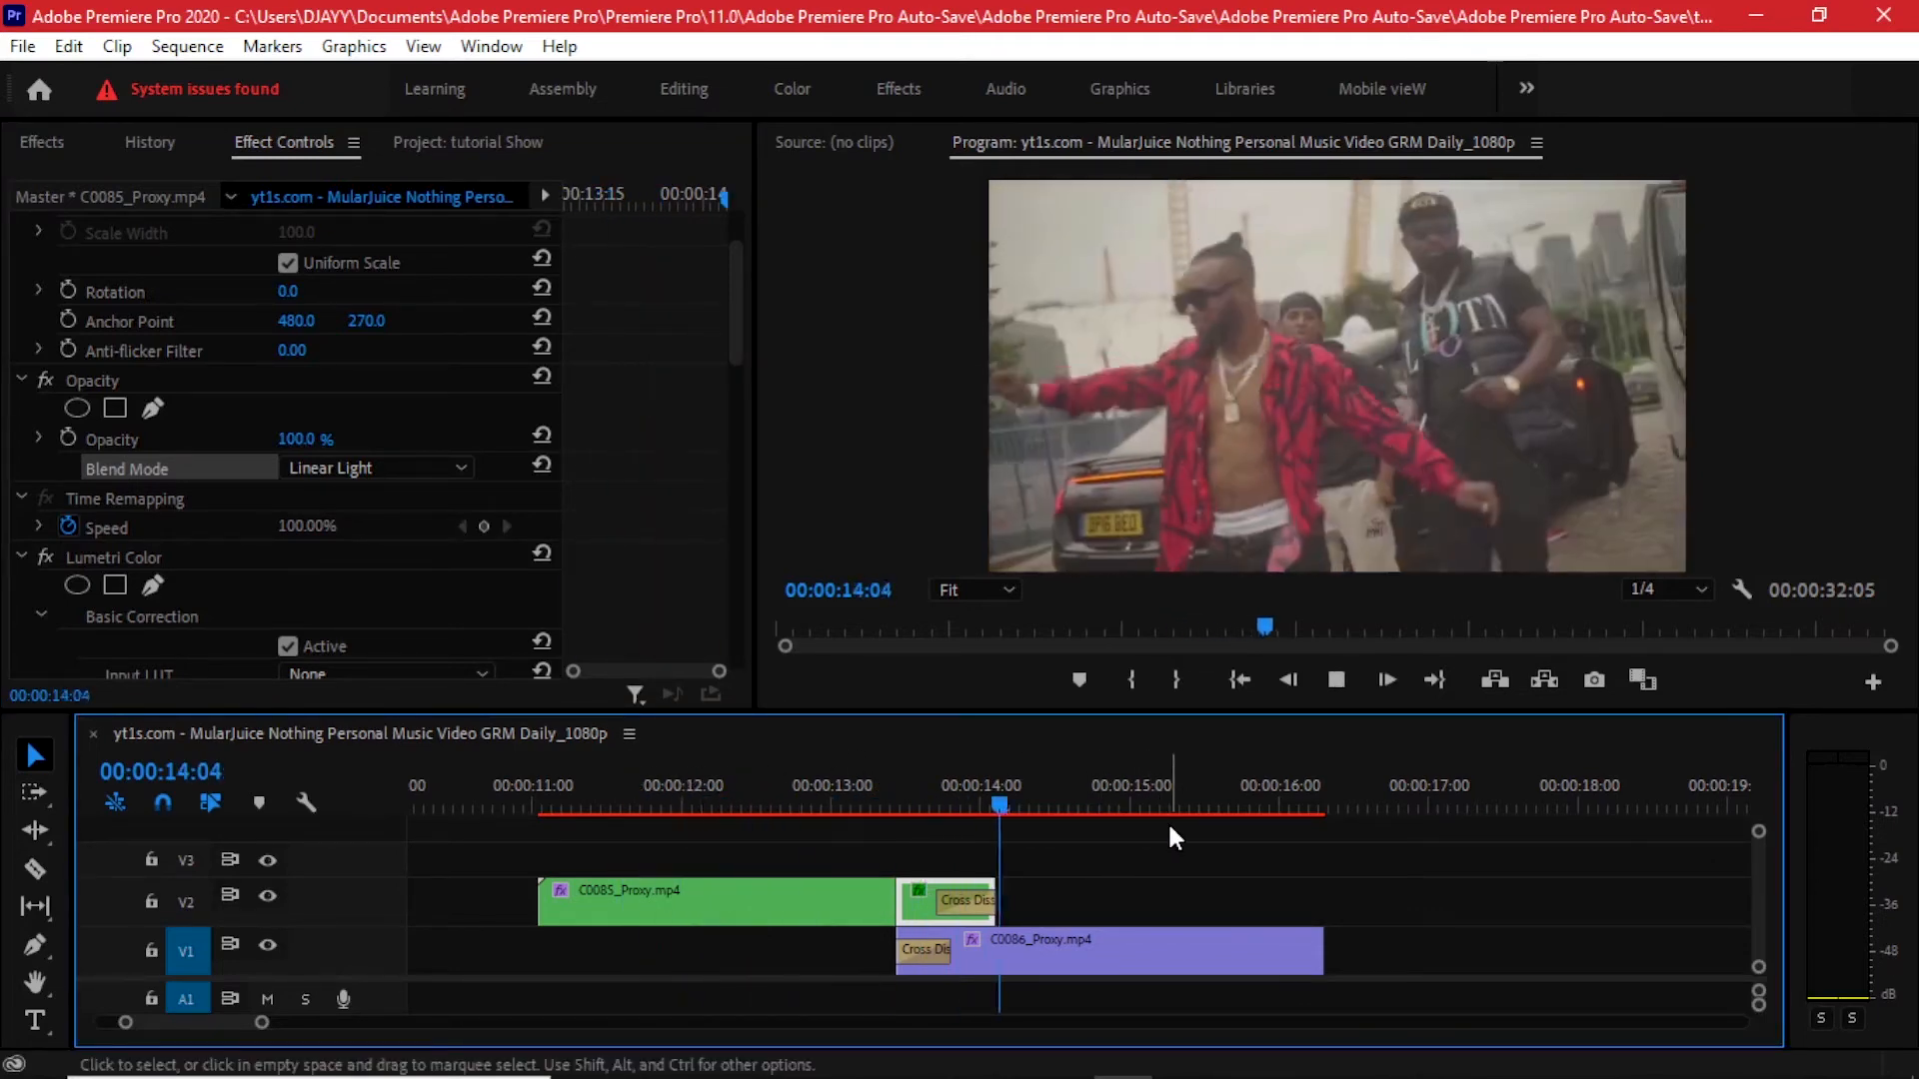
{"action": "mouse_move", "coordinate": [951, 786]}
{"action": "left_mouse_down"}
{"action": "mouse_move", "coordinate": [897, 786]}
{"action": "mouse_move", "coordinate": [925, 778]}
{"action": "left_mouse_up"}
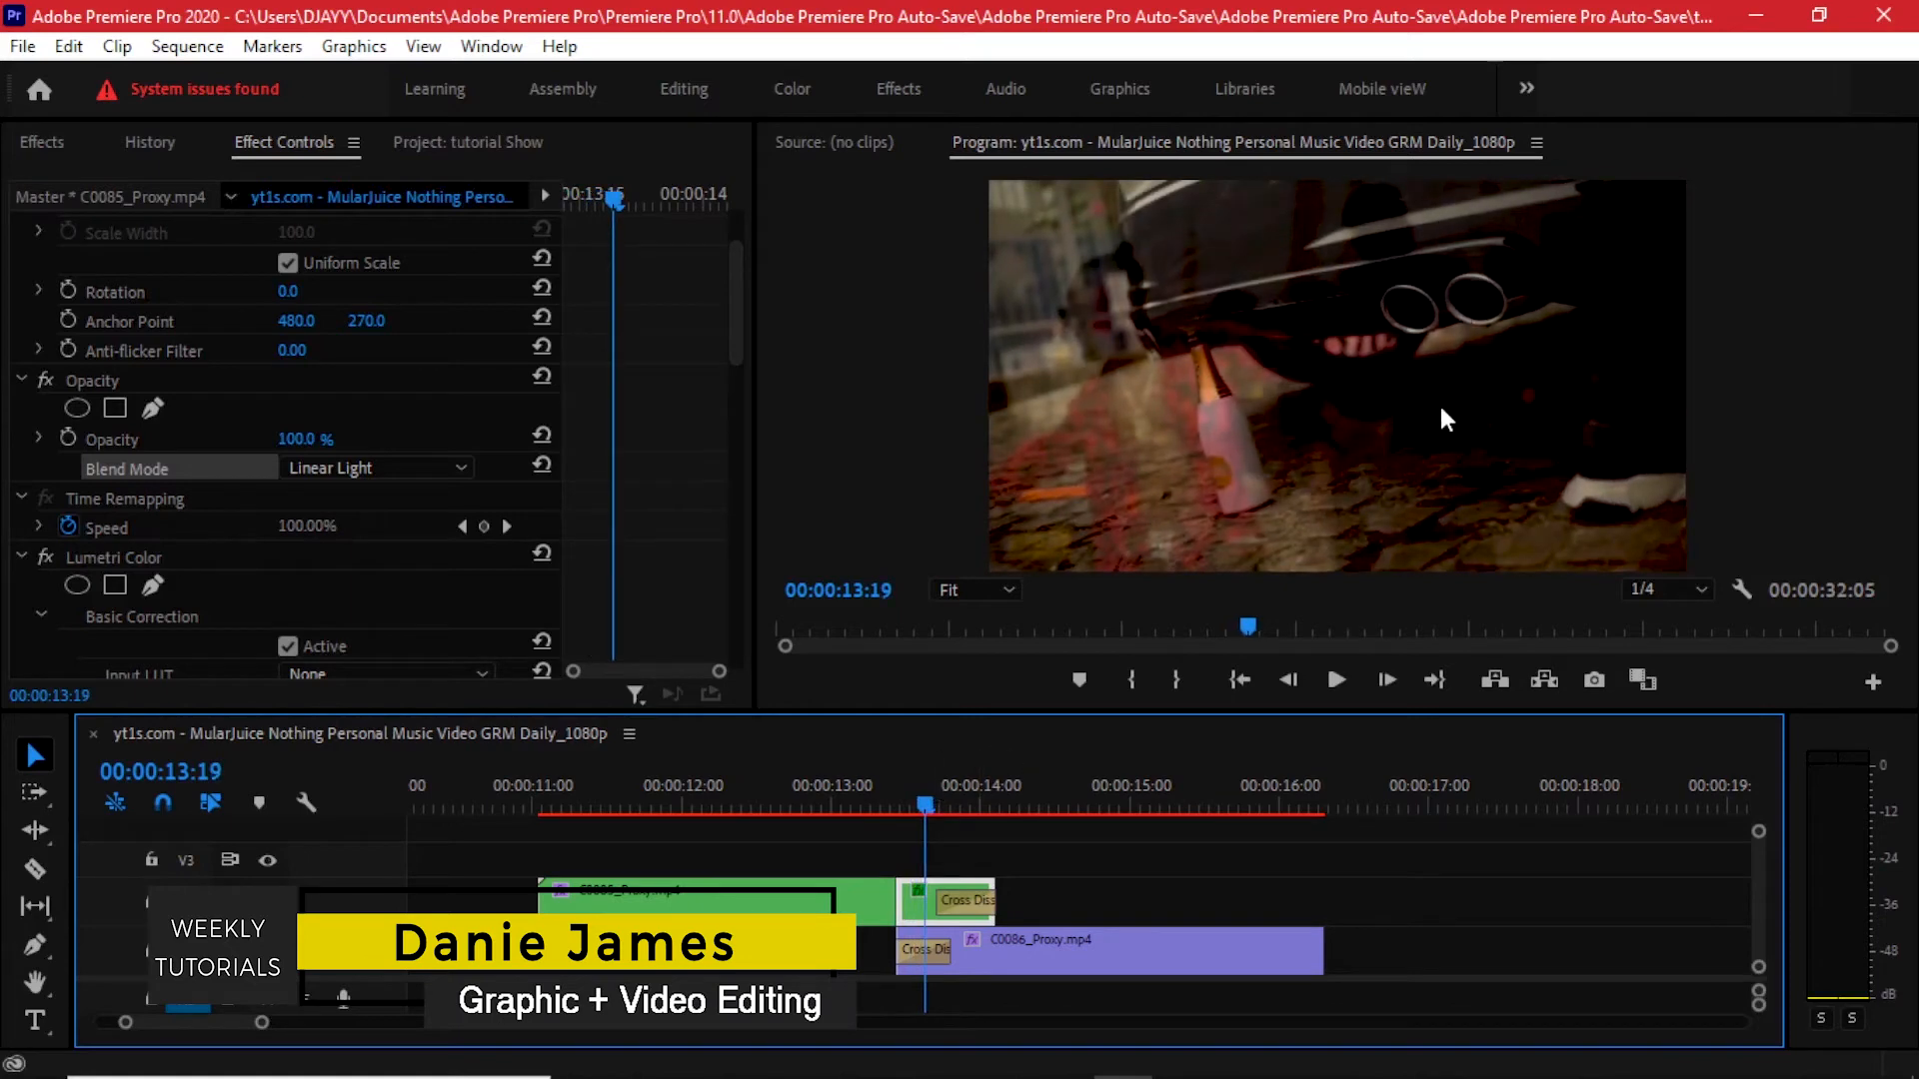
{"action": "left_click", "coordinate": [836, 786]}
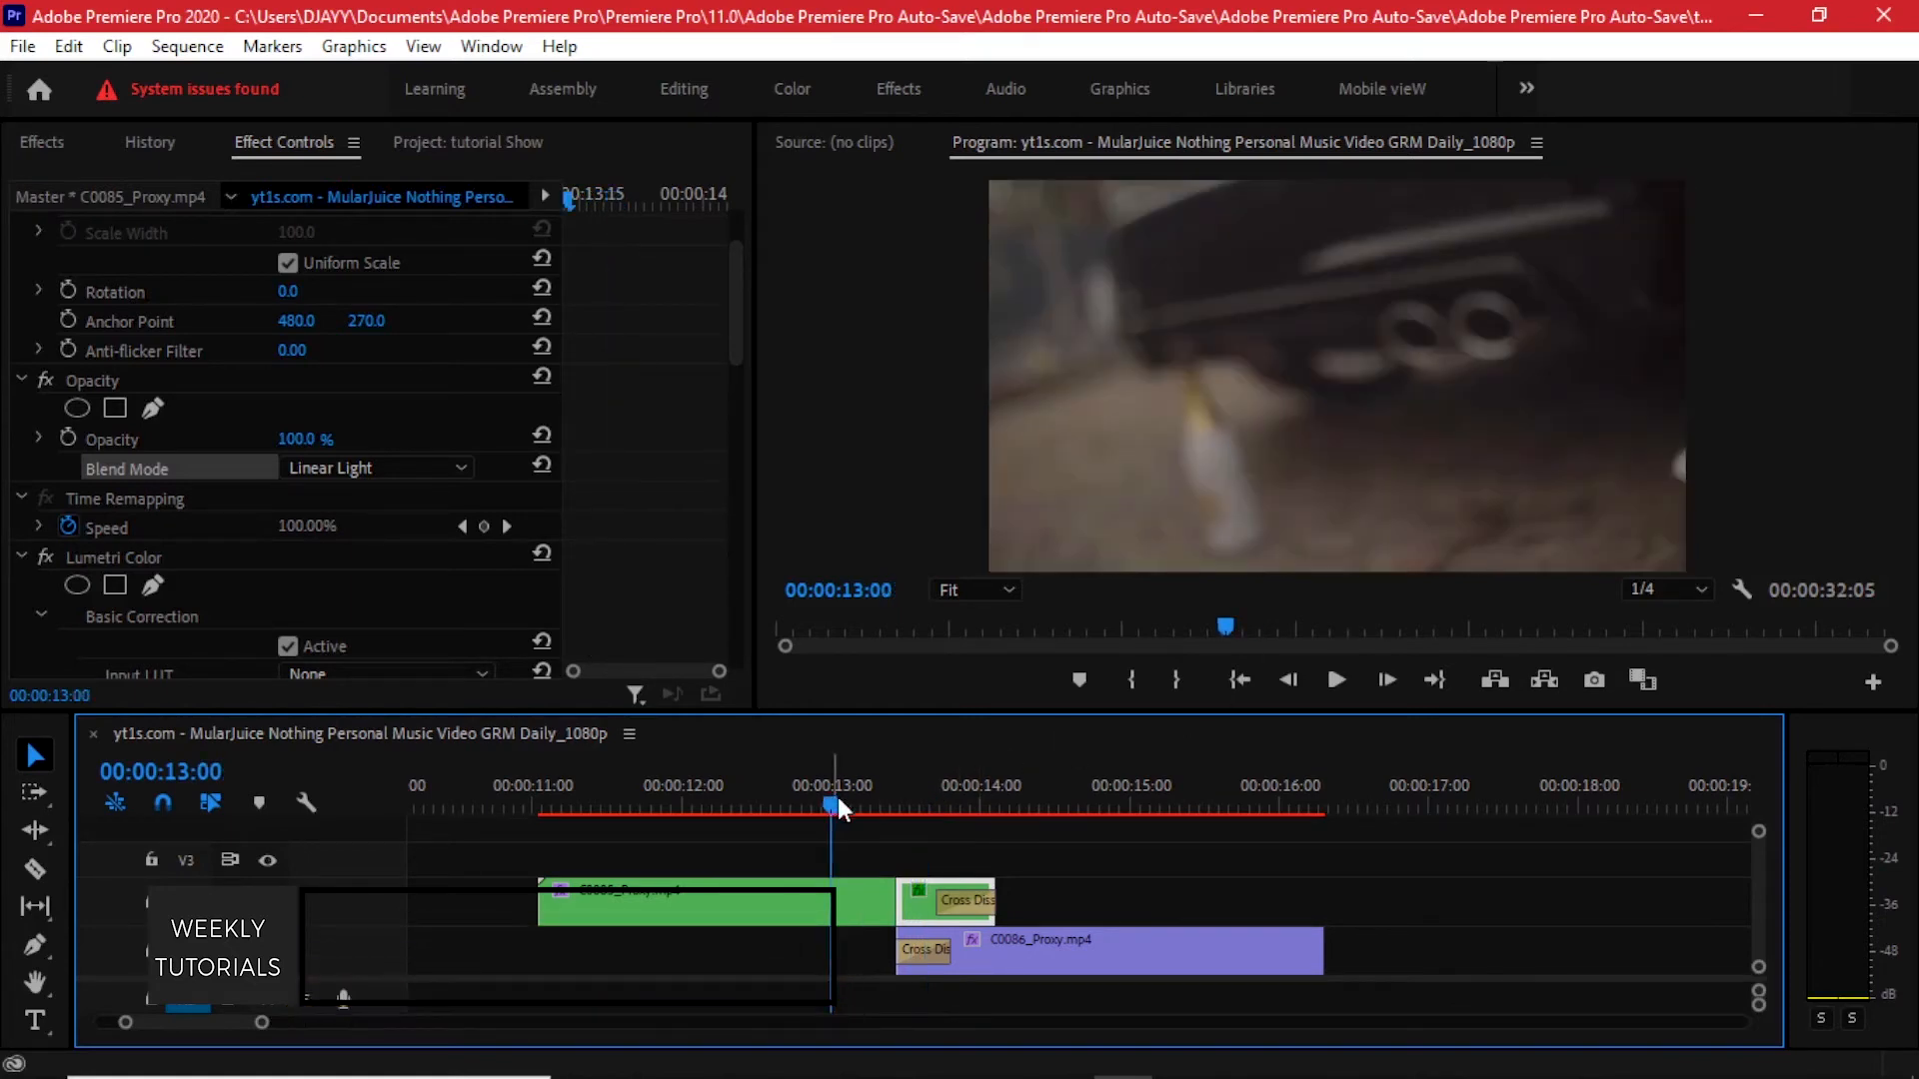
{"action": "key", "text": "space"}
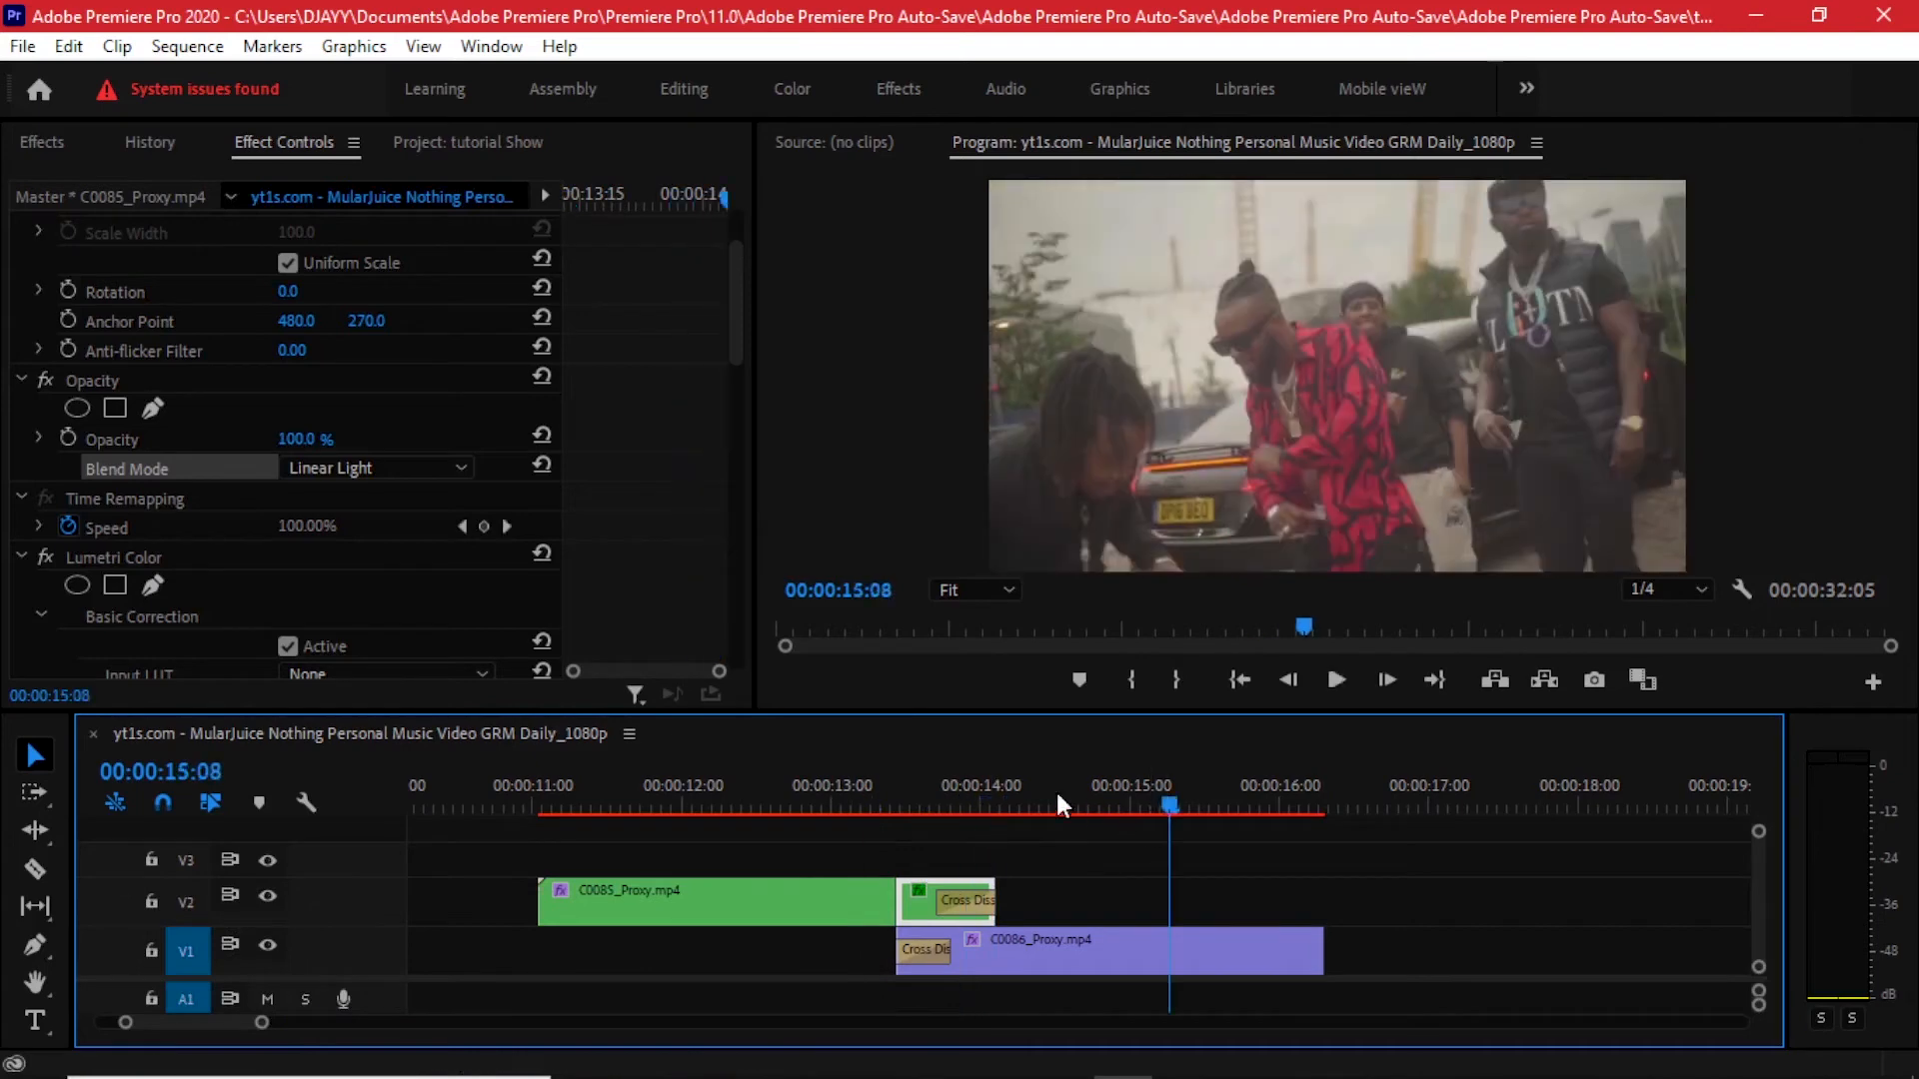
- Change the segment's blend mode to Luminosity
{"action": "left_click", "coordinate": [925, 808]}
{"action": "scroll", "coordinate": [326, 469], "scroll_direction": "down", "scroll_amount": 4}
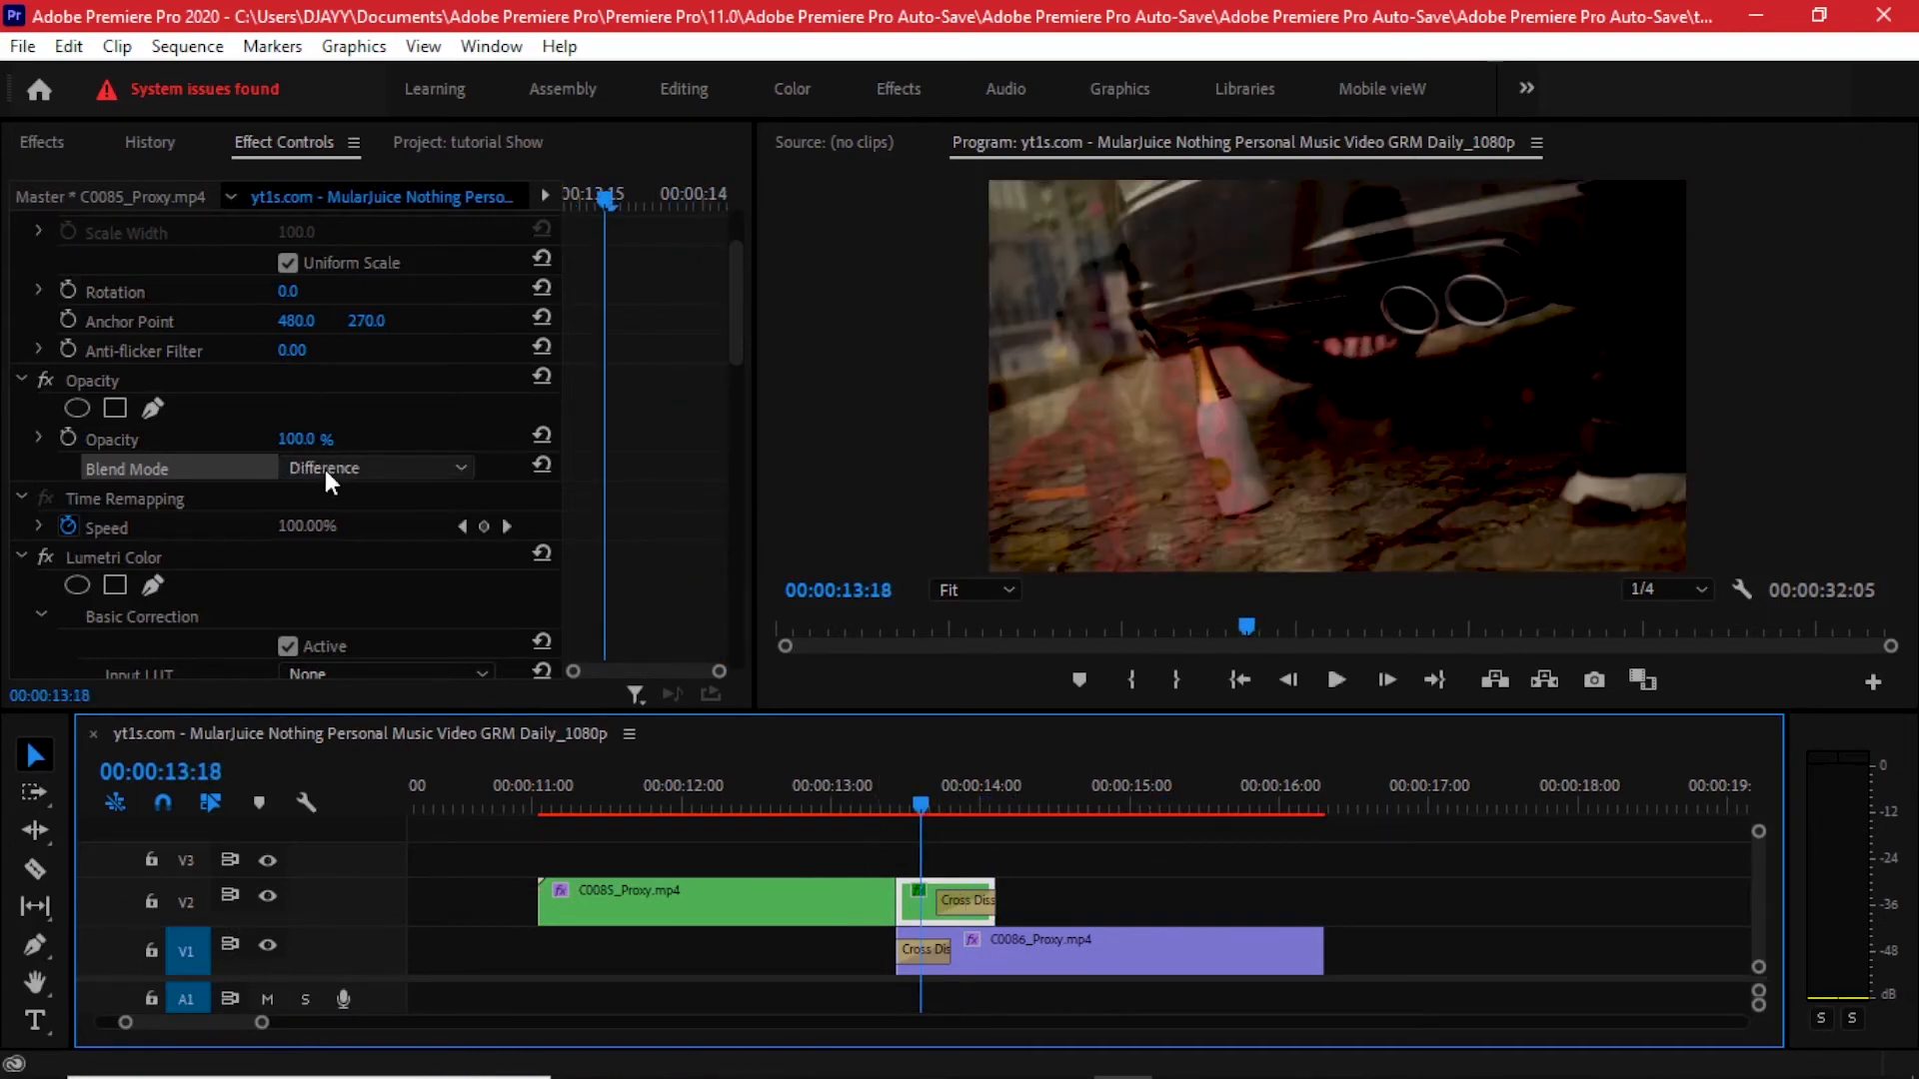
{"action": "scroll", "coordinate": [326, 467], "scroll_direction": "down", "scroll_amount": 1}
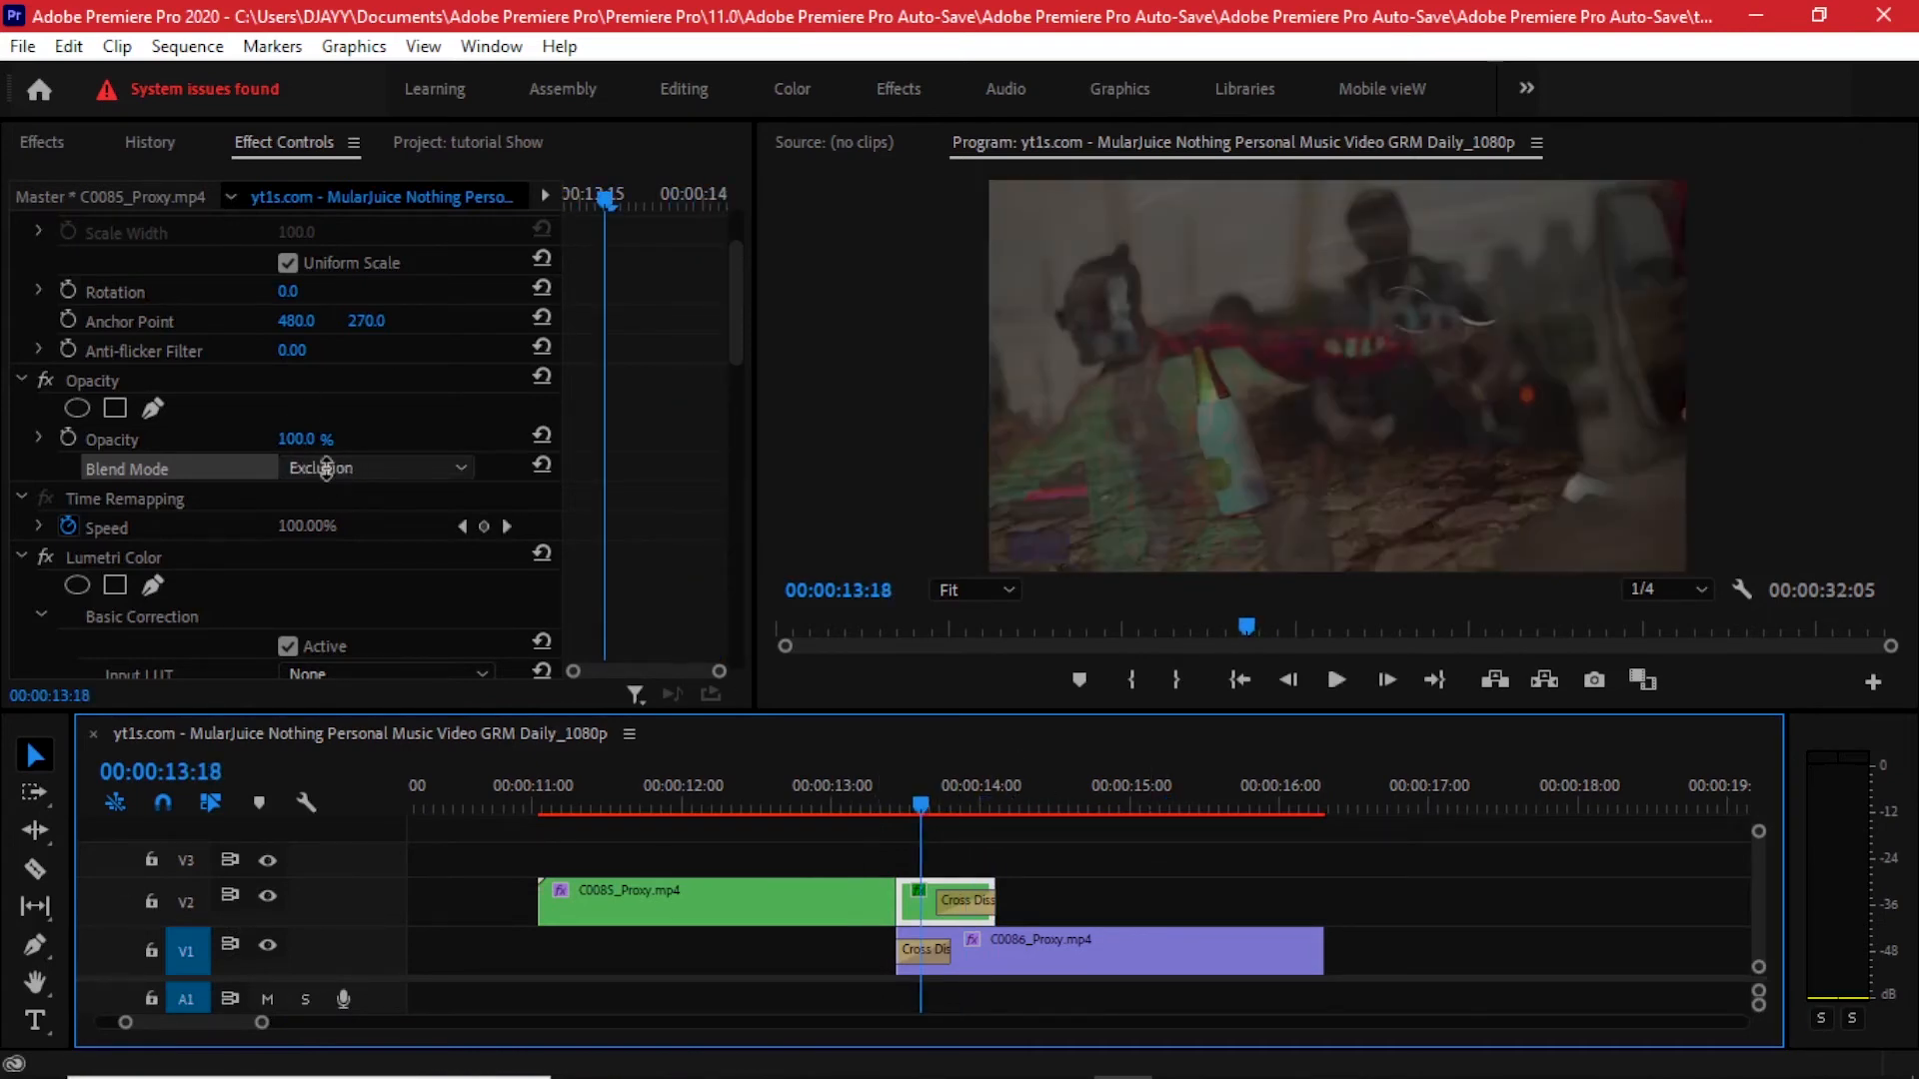
{"action": "scroll", "coordinate": [327, 472], "scroll_direction": "down", "scroll_amount": 6}
{"action": "left_click", "coordinate": [327, 472]}
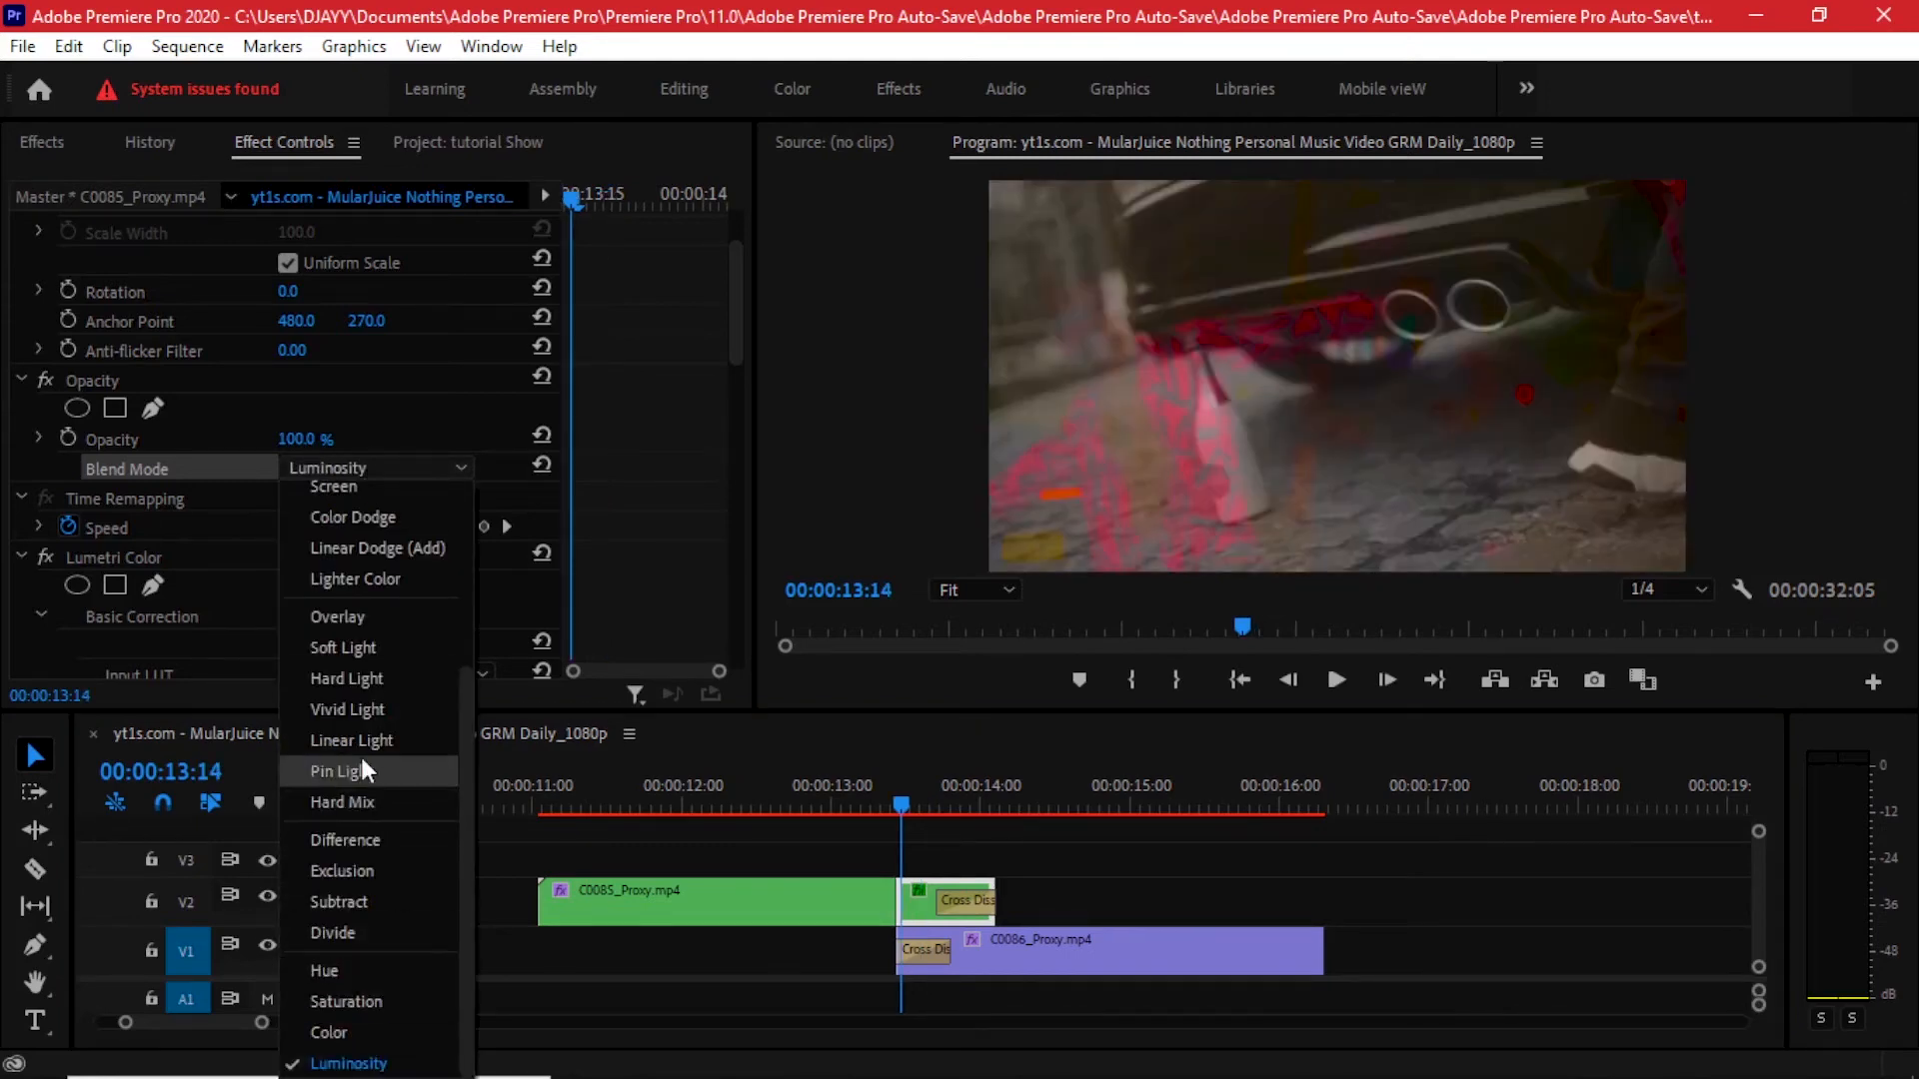
{"action": "scroll", "coordinate": [368, 737], "scroll_direction": "up", "scroll_amount": 3}
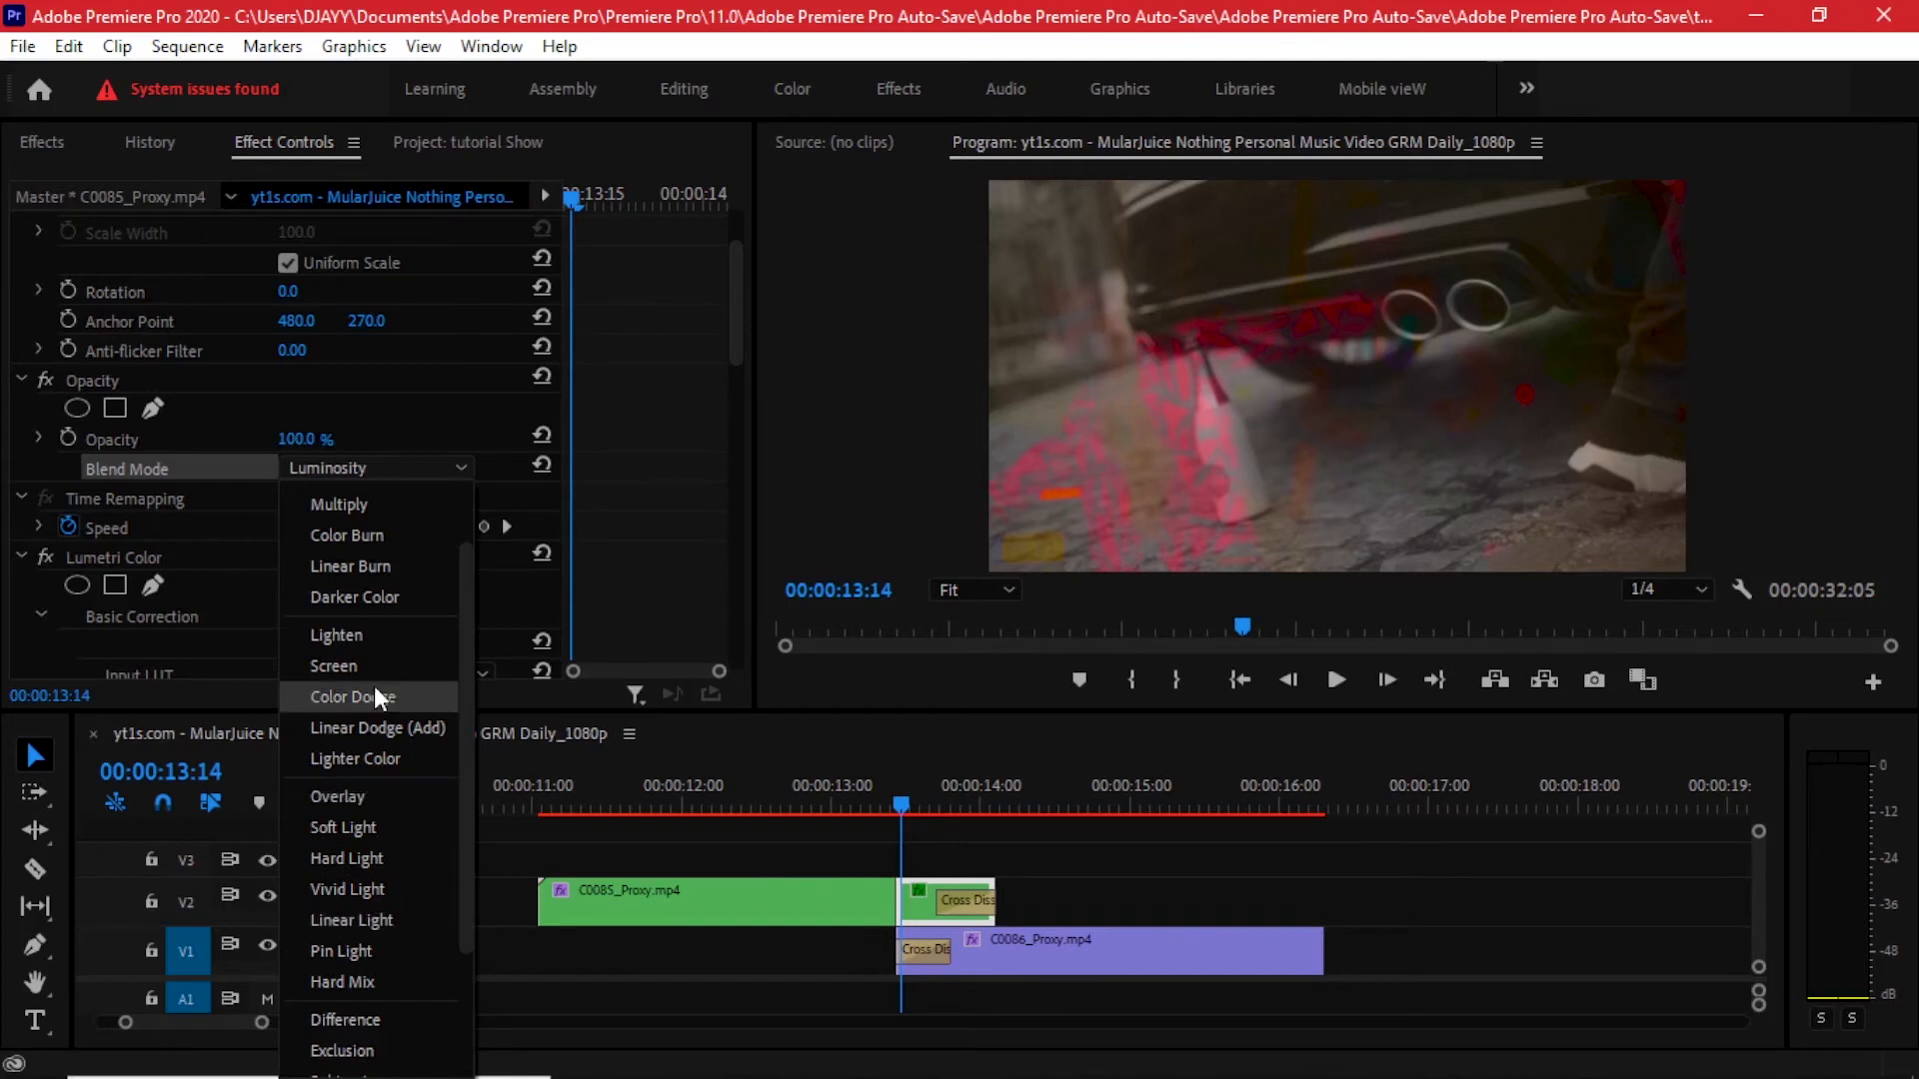
{"action": "scroll", "coordinate": [392, 590], "scroll_direction": "down", "scroll_amount": 3}
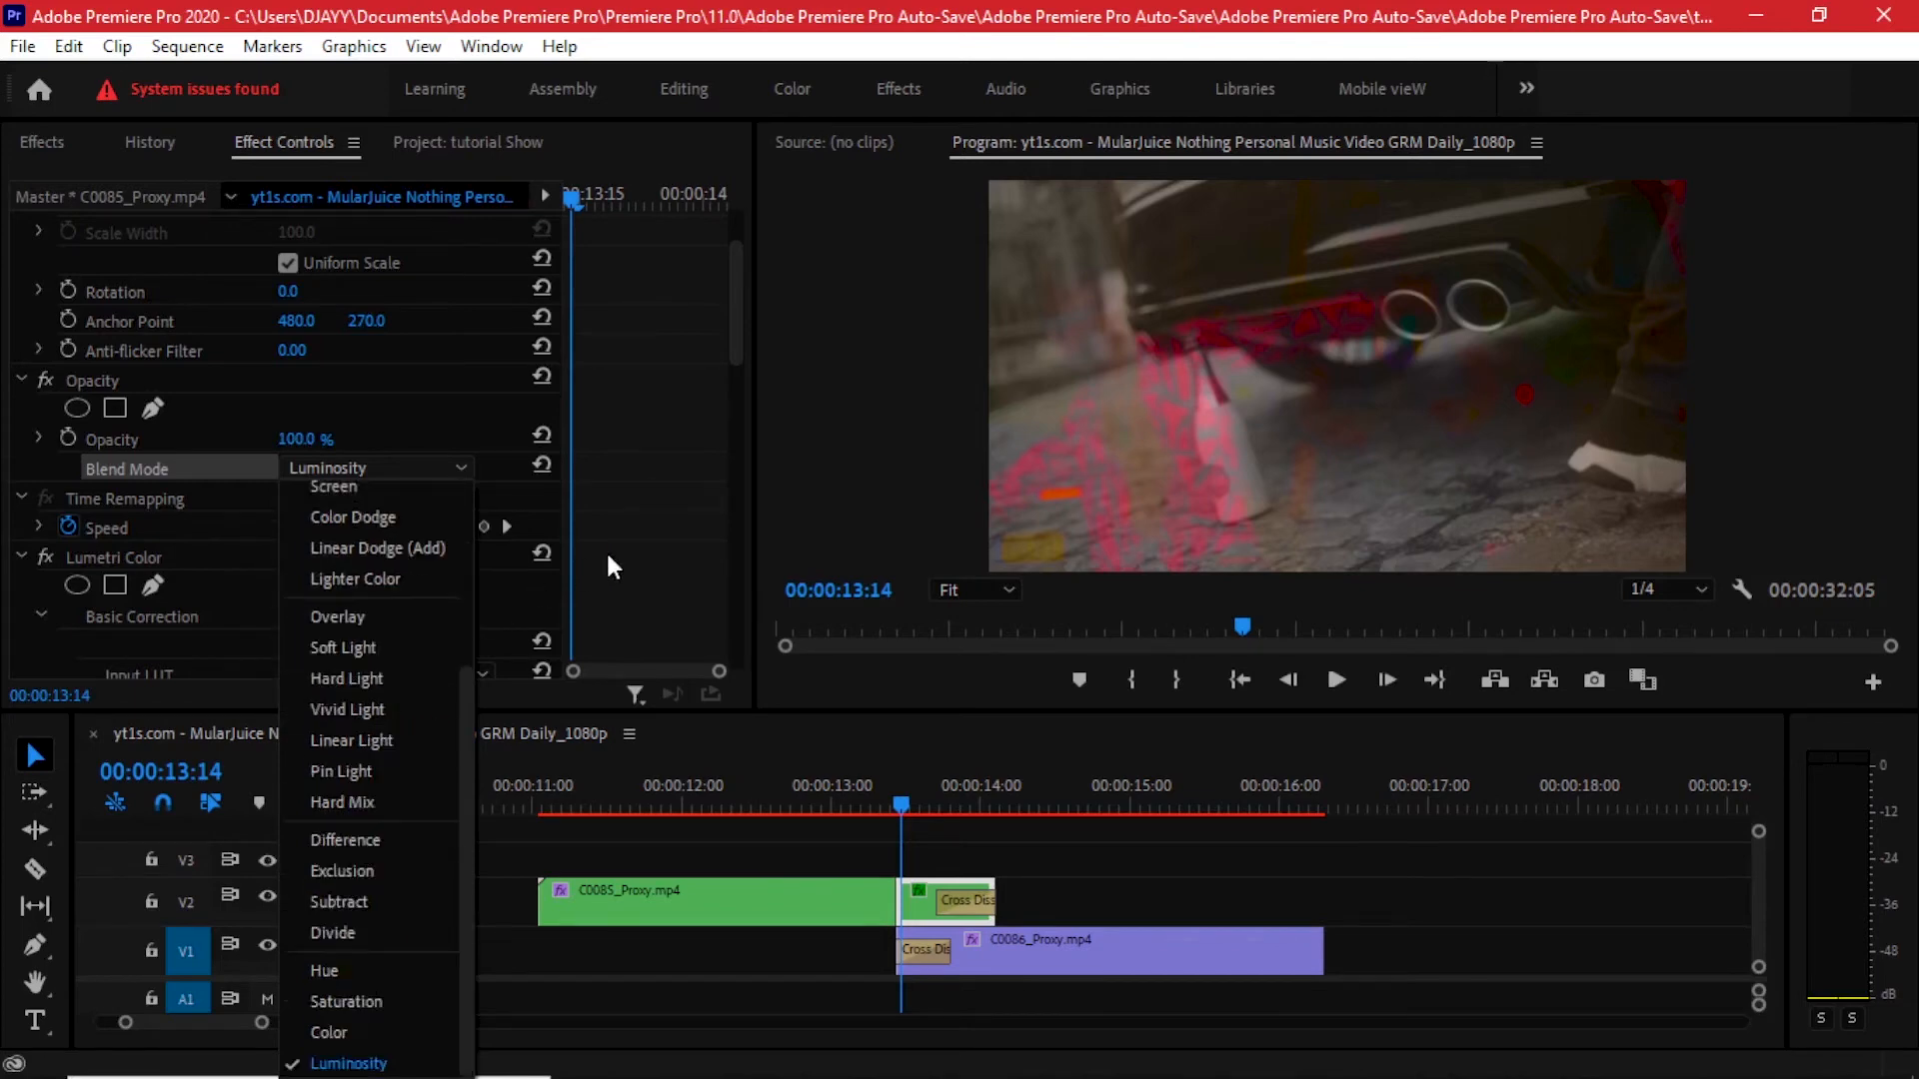
{"action": "left_click", "coordinate": [580, 560]}
- Scrub through the blended section and zoom the timeline out
{"action": "mouse_move", "coordinate": [884, 780]}
{"action": "left_mouse_down"}
{"action": "mouse_move", "coordinate": [855, 783]}
{"action": "mouse_move", "coordinate": [1009, 794]}
{"action": "mouse_move", "coordinate": [915, 800]}
{"action": "left_mouse_up"}
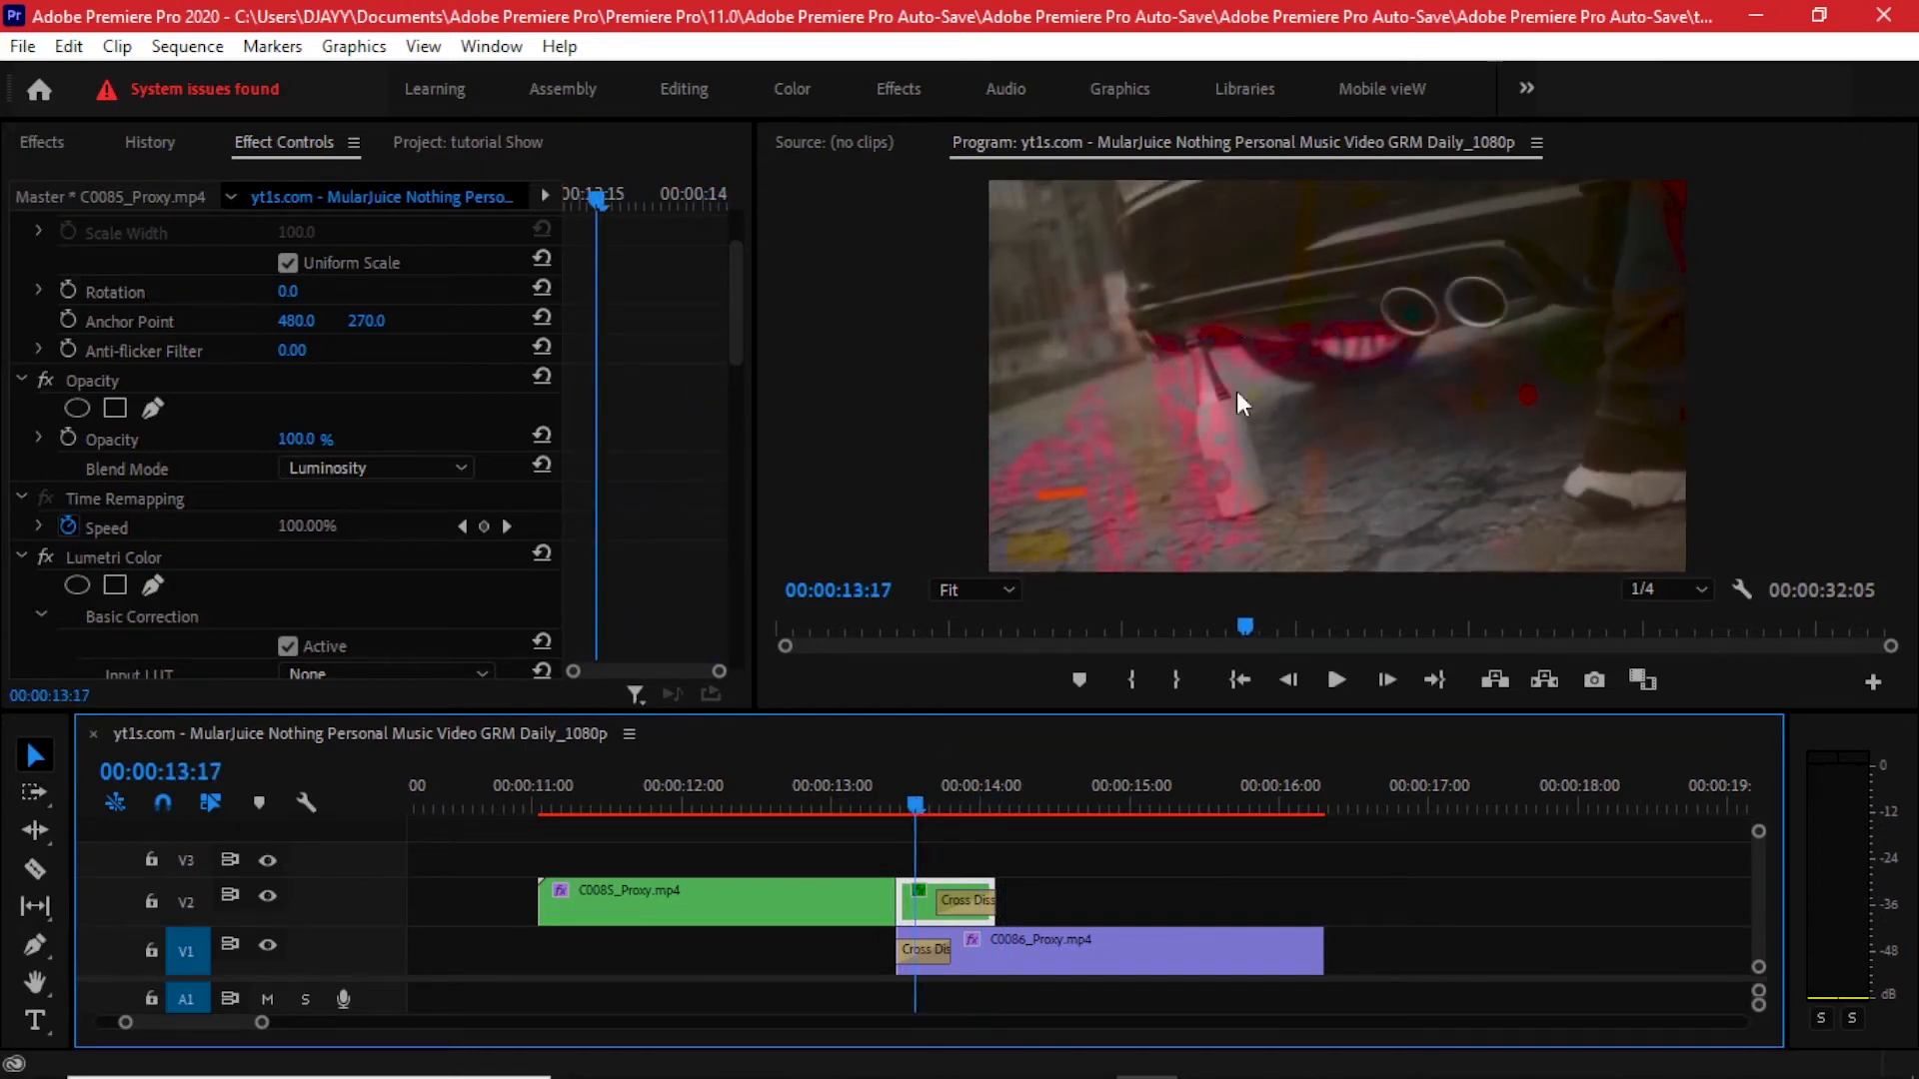
{"action": "left_click_drag", "start_coordinate": [924, 789], "coordinate": [1115, 763]}
{"action": "key", "text": "minus"}
{"action": "key", "text": "minus"}
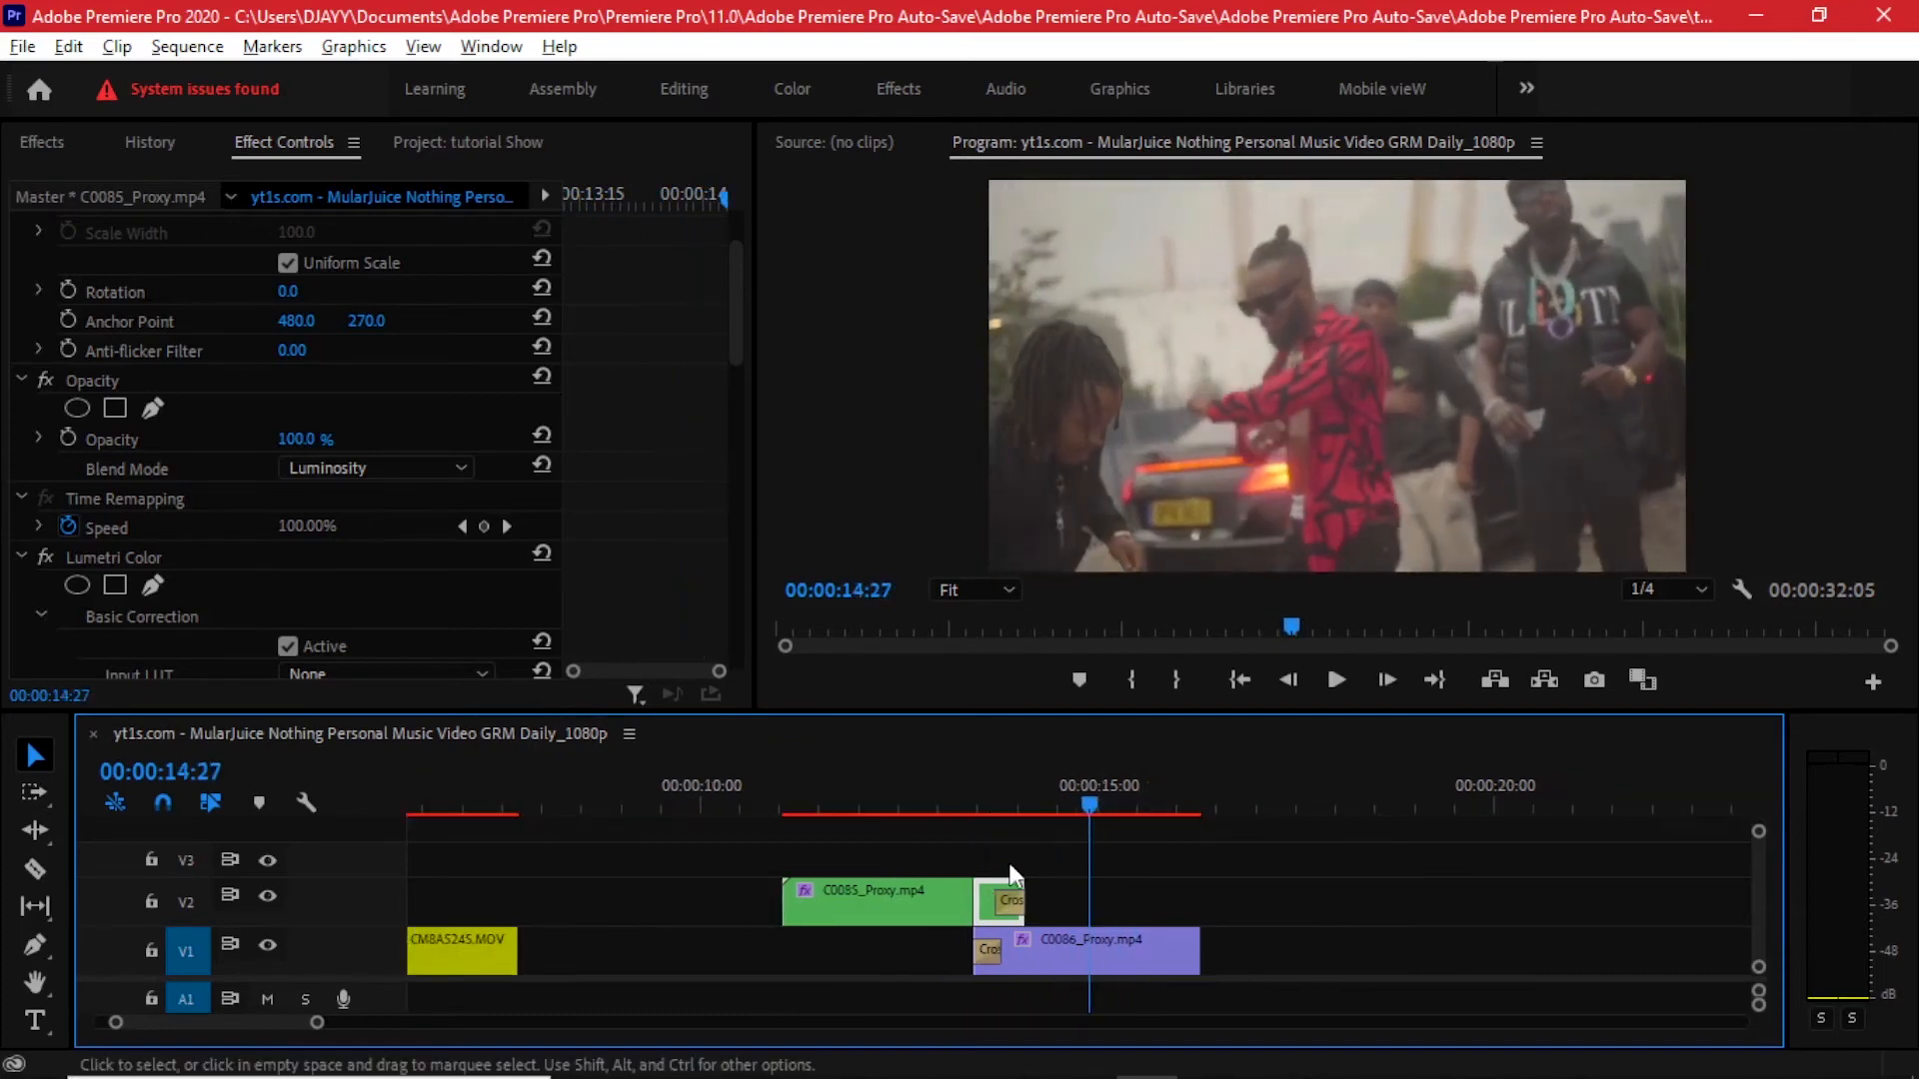
- Inspect the dissolve between CMBA5258.MOV and CMBA5245.MOV at the start of the sequence
{"action": "scroll", "coordinate": [530, 911], "scroll_direction": "left", "scroll_amount": 5}
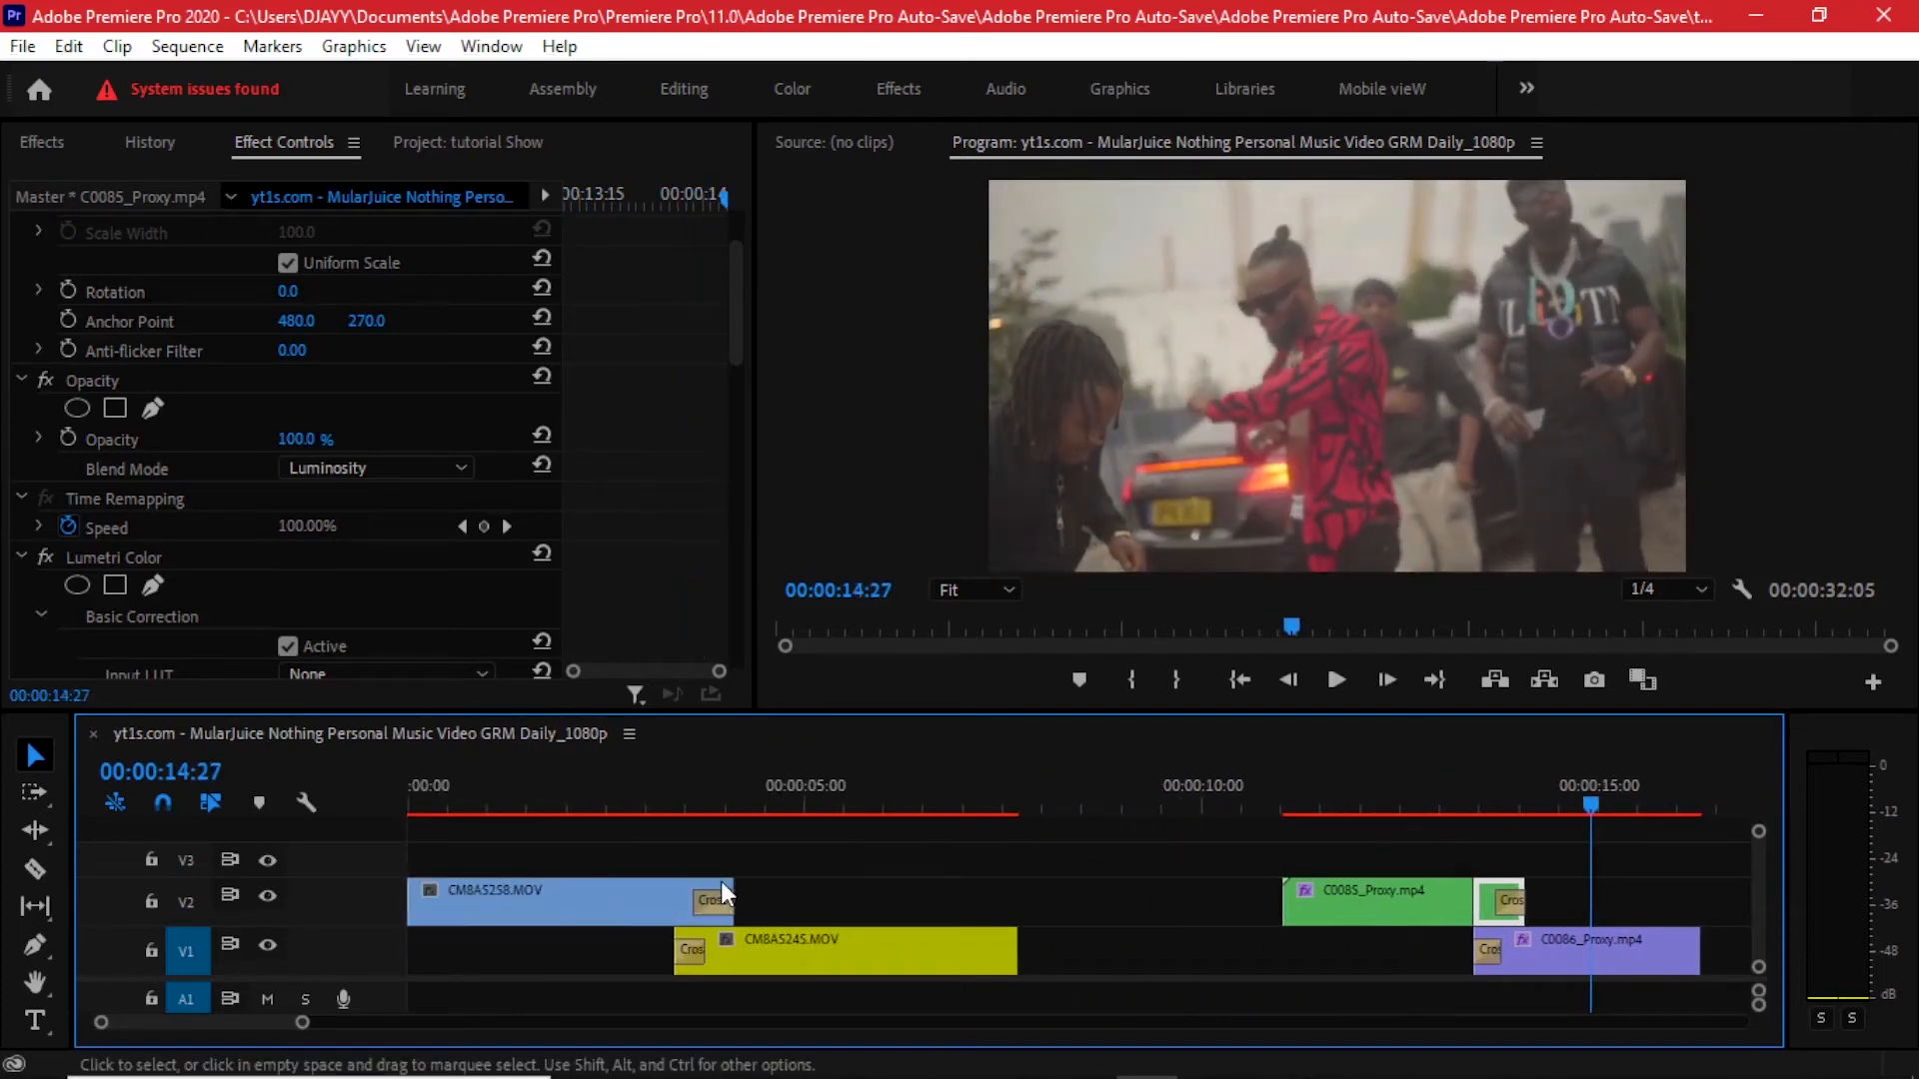
{"action": "left_click", "coordinate": [675, 795]}
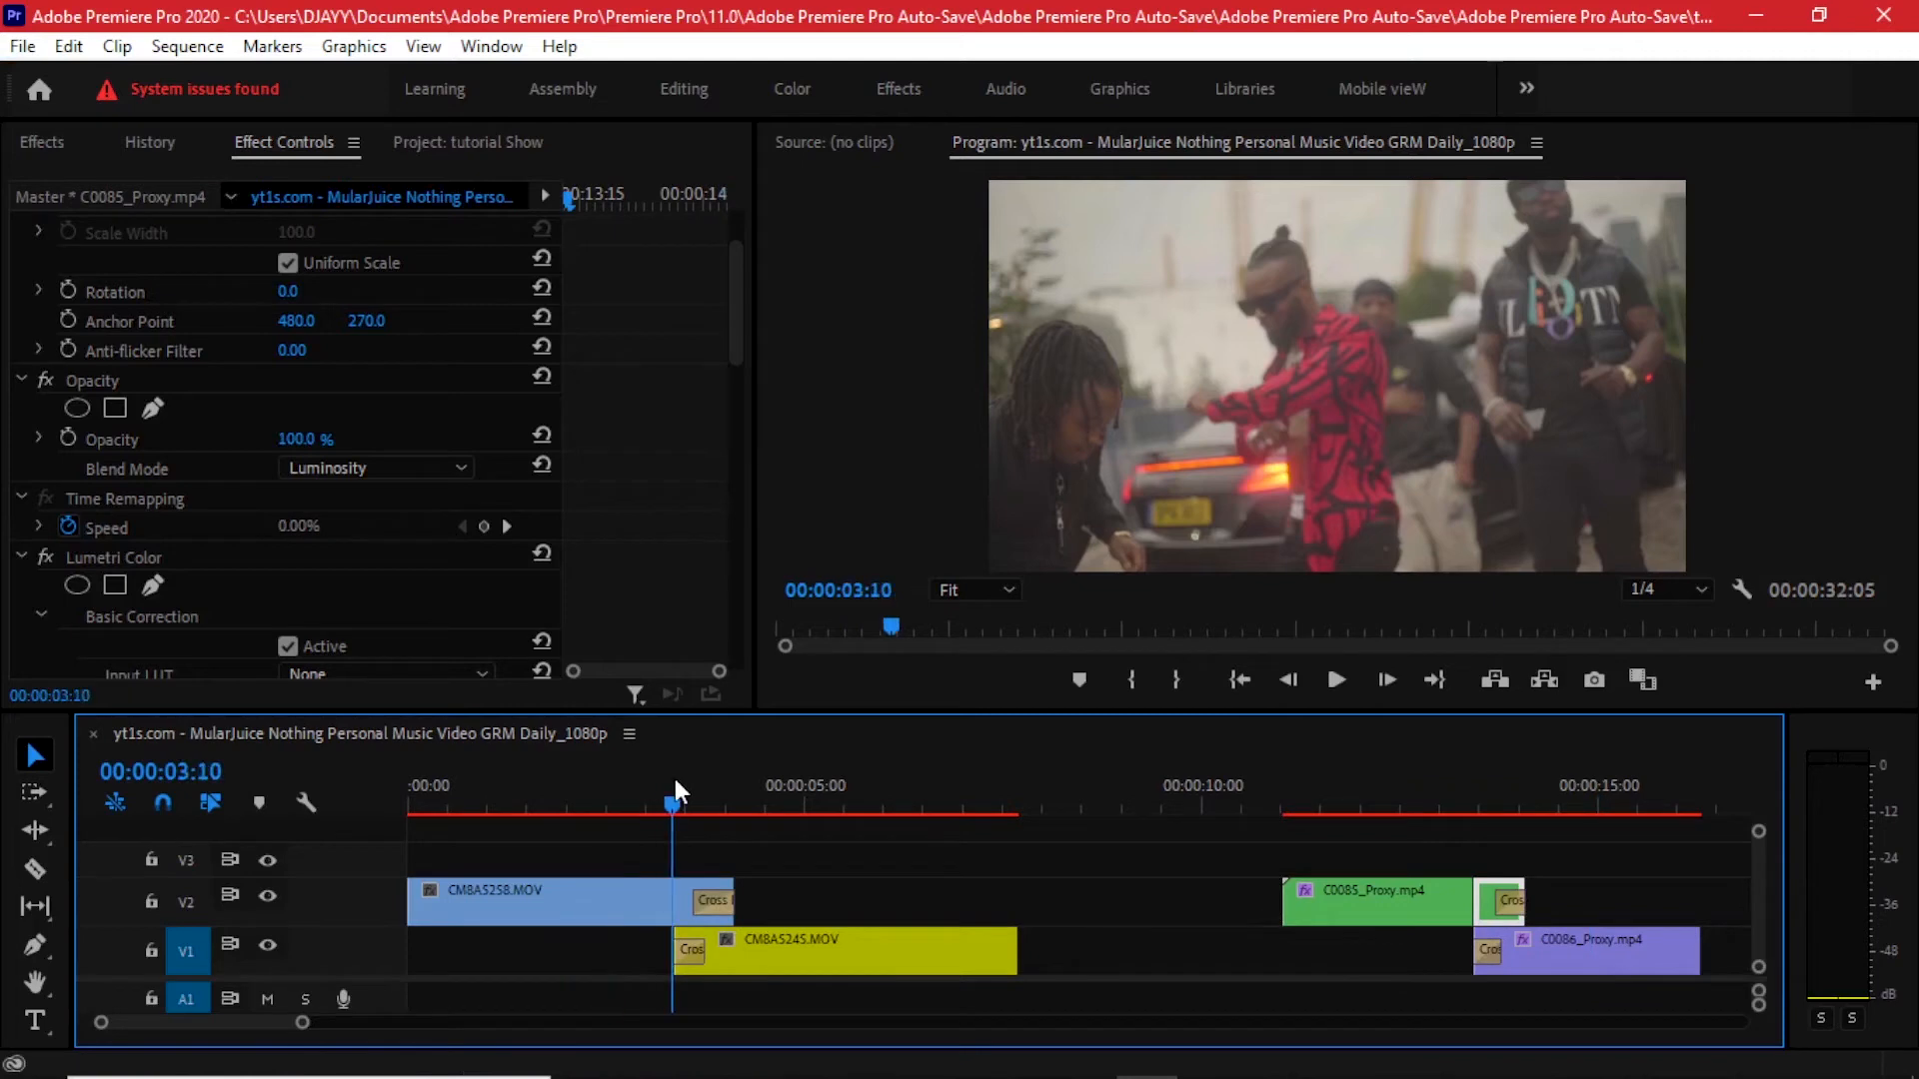
{"action": "scroll", "coordinate": [692, 840], "scroll_direction": "up", "scroll_amount": 3}
{"action": "left_click", "coordinate": [656, 794]}
{"action": "scroll", "coordinate": [665, 854], "scroll_direction": "down", "scroll_amount": 2}
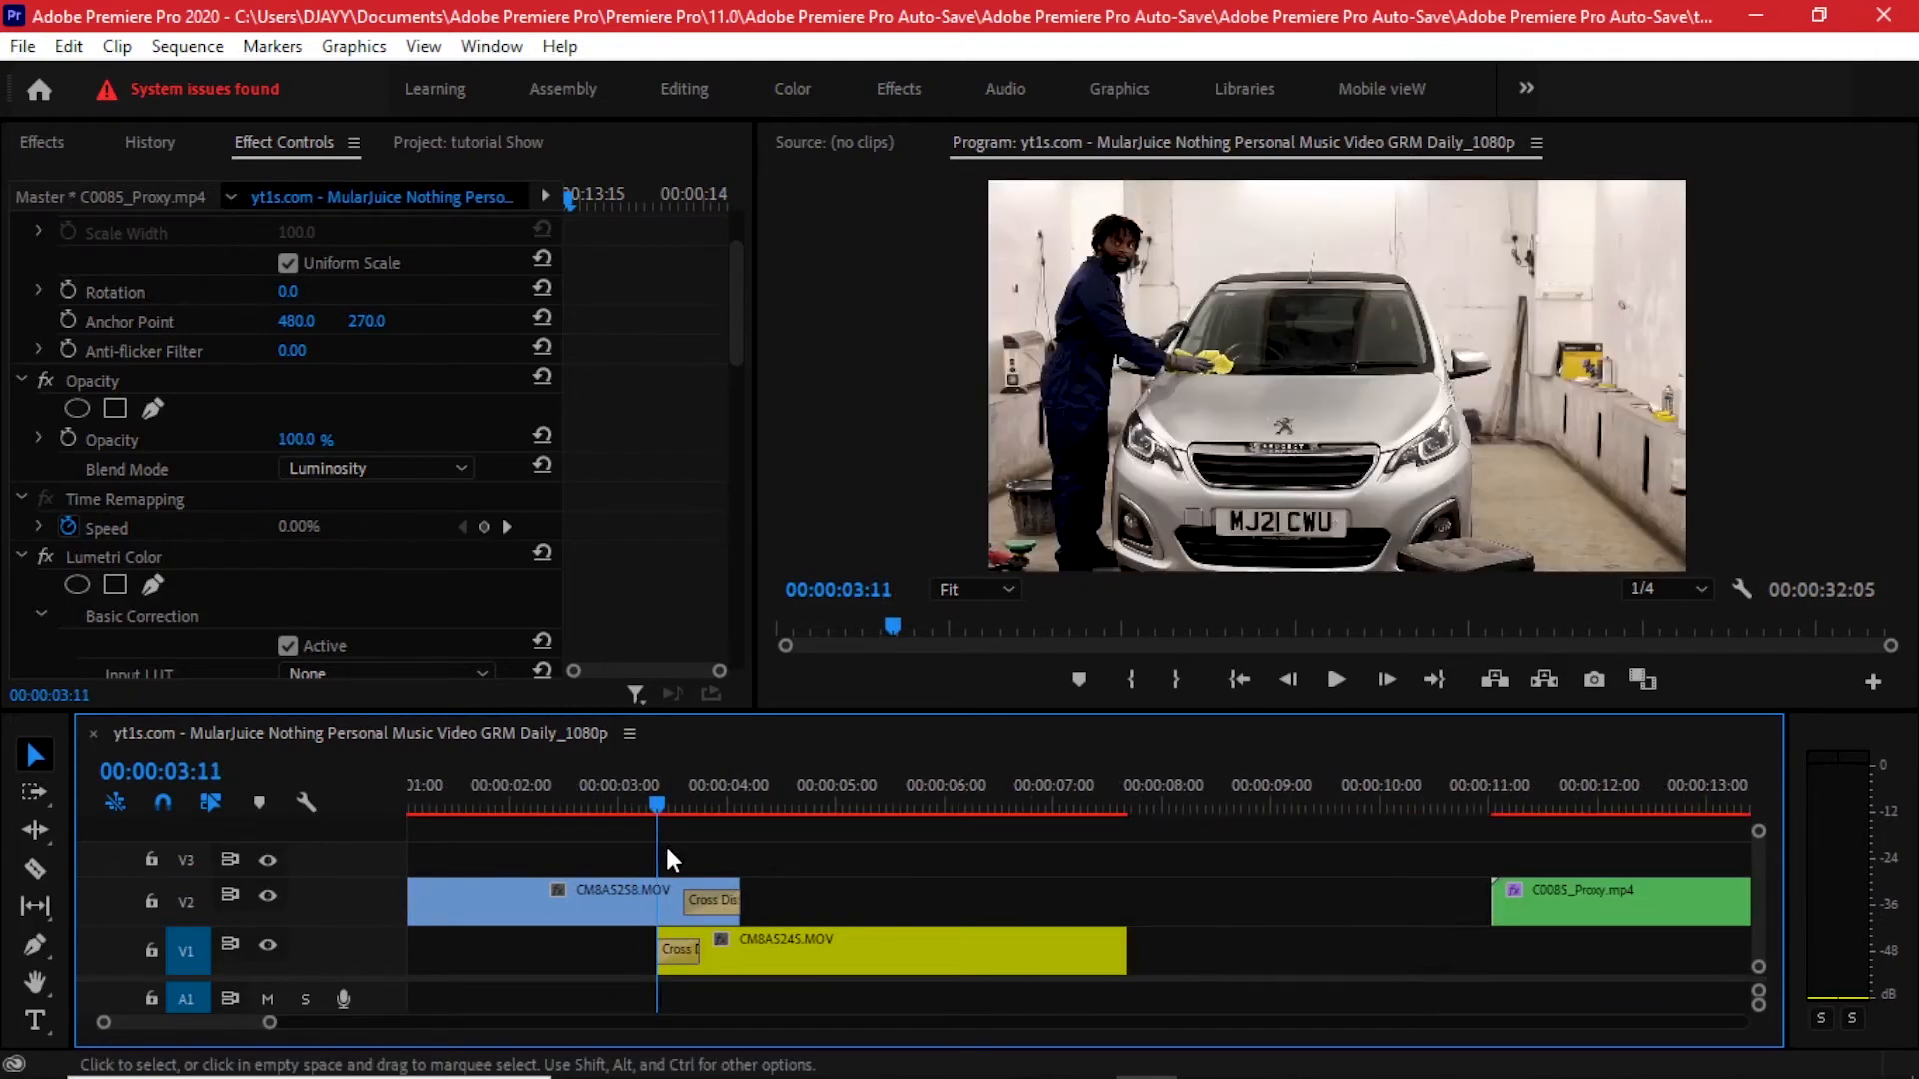
{"action": "scroll", "coordinate": [664, 843], "scroll_direction": "up", "scroll_amount": 1}
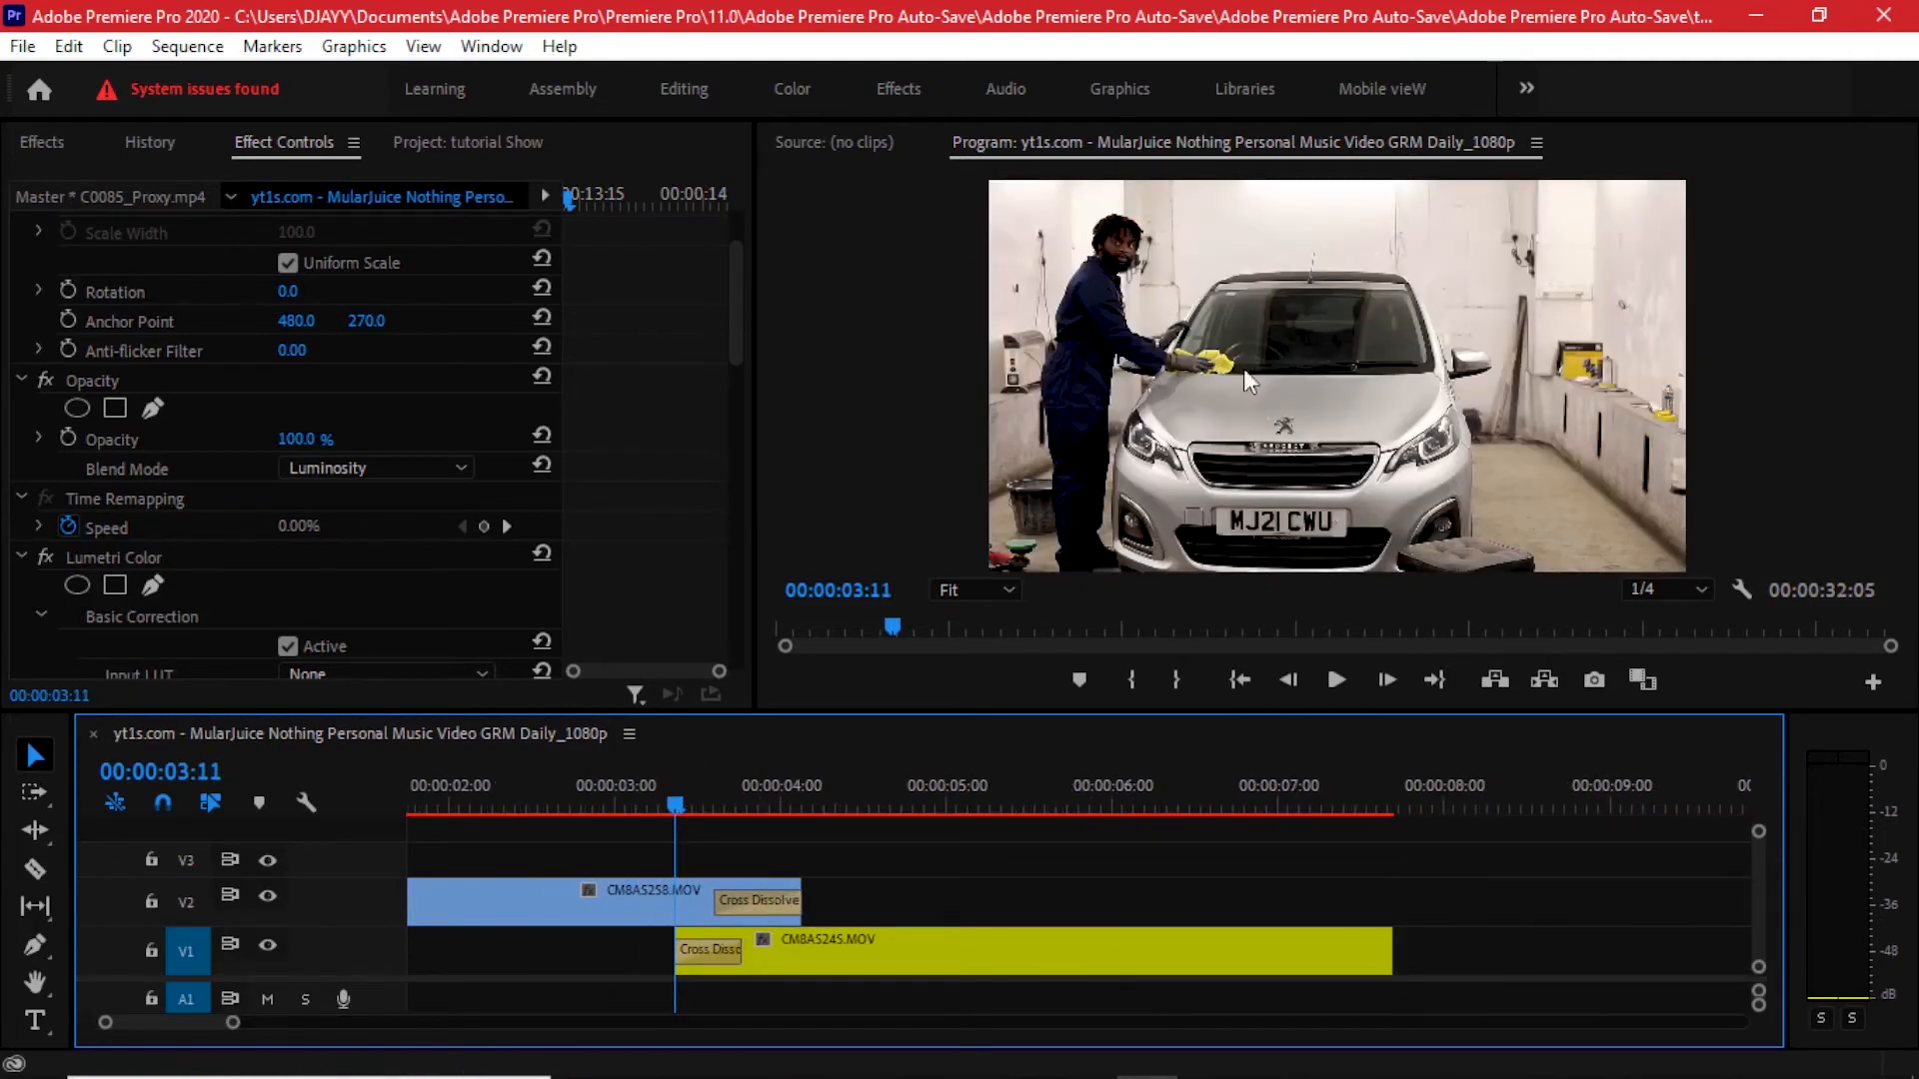
- Scrub the playhead forward through the dissolve between CMBA5258.MOV and CMBA5245.MOV
{"action": "left_click_drag", "start_coordinate": [676, 805], "coordinate": [848, 844]}
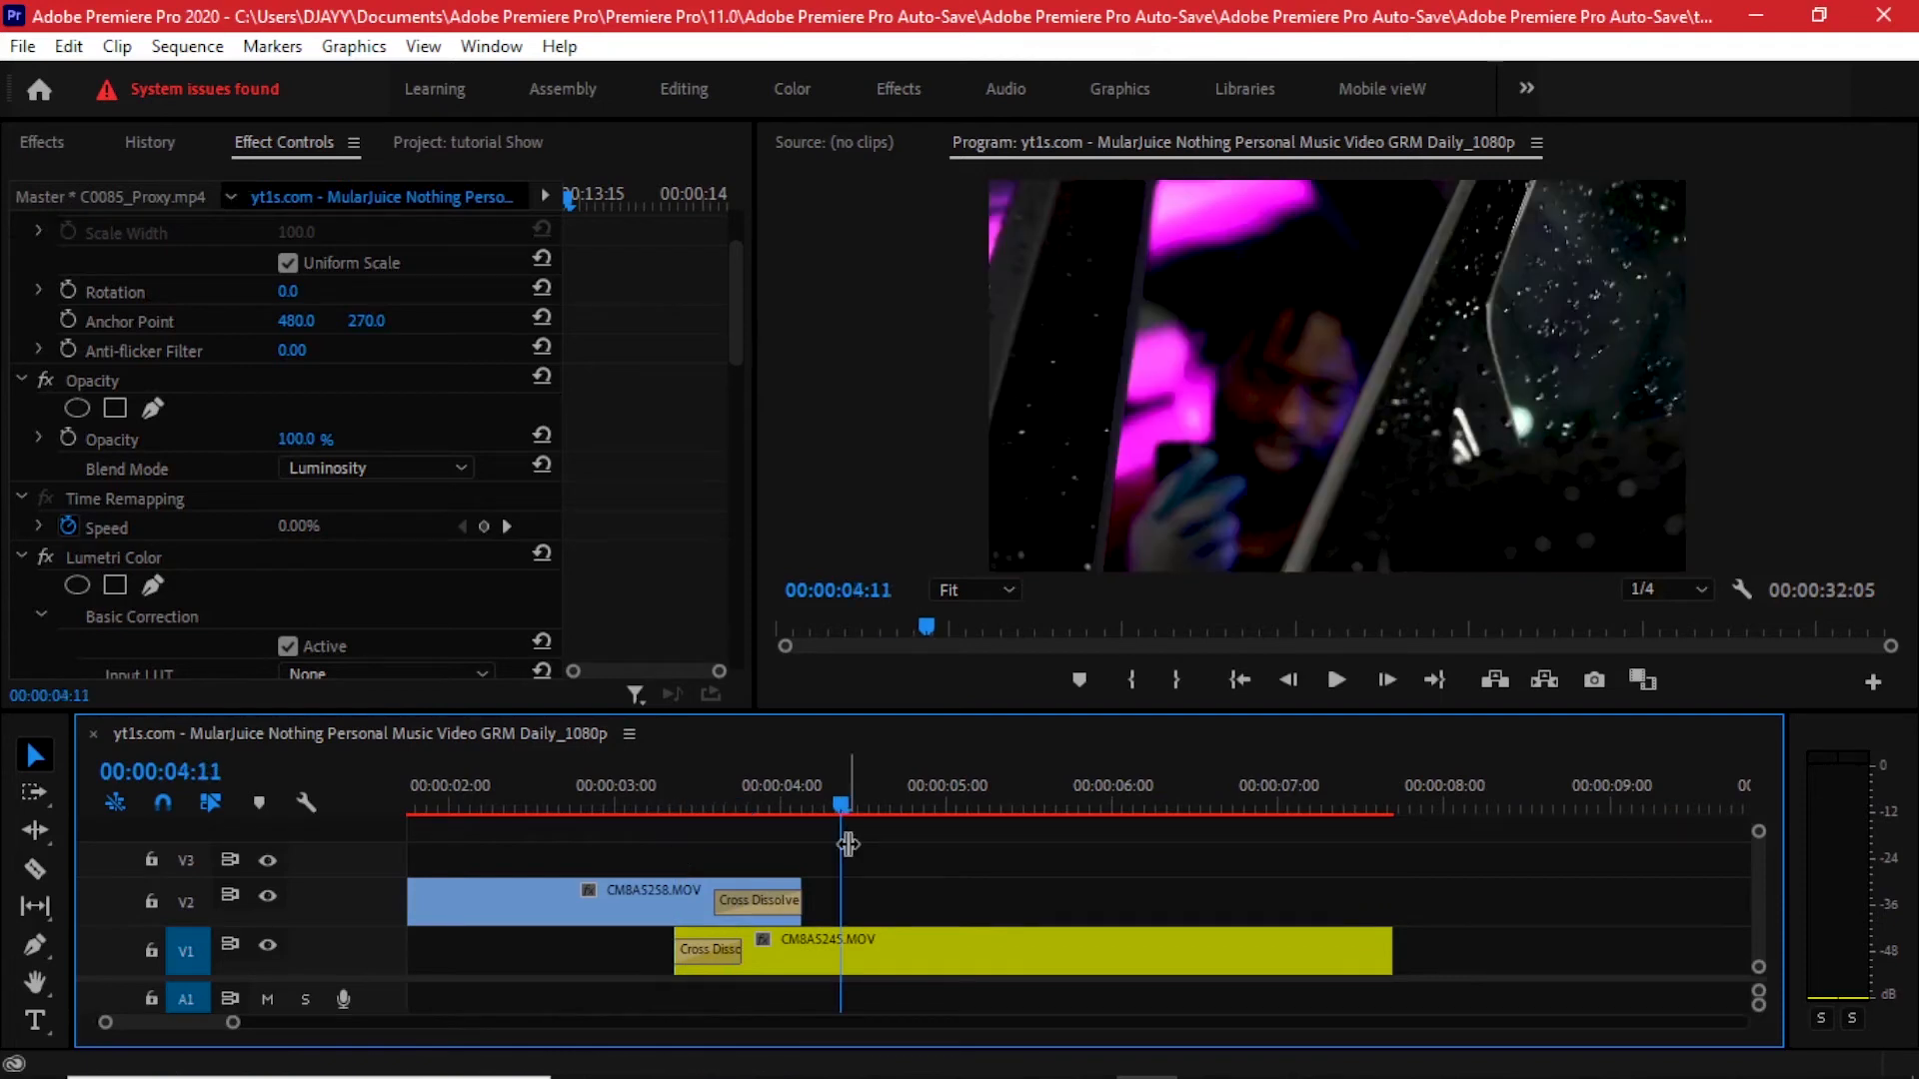
- Cut CMBA5258.MOV on V2 where CMBA5245.MOV begins with the Razor tool, and select the resulting overlapping segment
{"action": "left_click", "coordinate": [674, 894]}
{"action": "left_click", "coordinate": [34, 868]}
{"action": "left_click", "coordinate": [668, 895]}
{"action": "key", "text": "v"}
{"action": "left_click", "coordinate": [663, 803]}
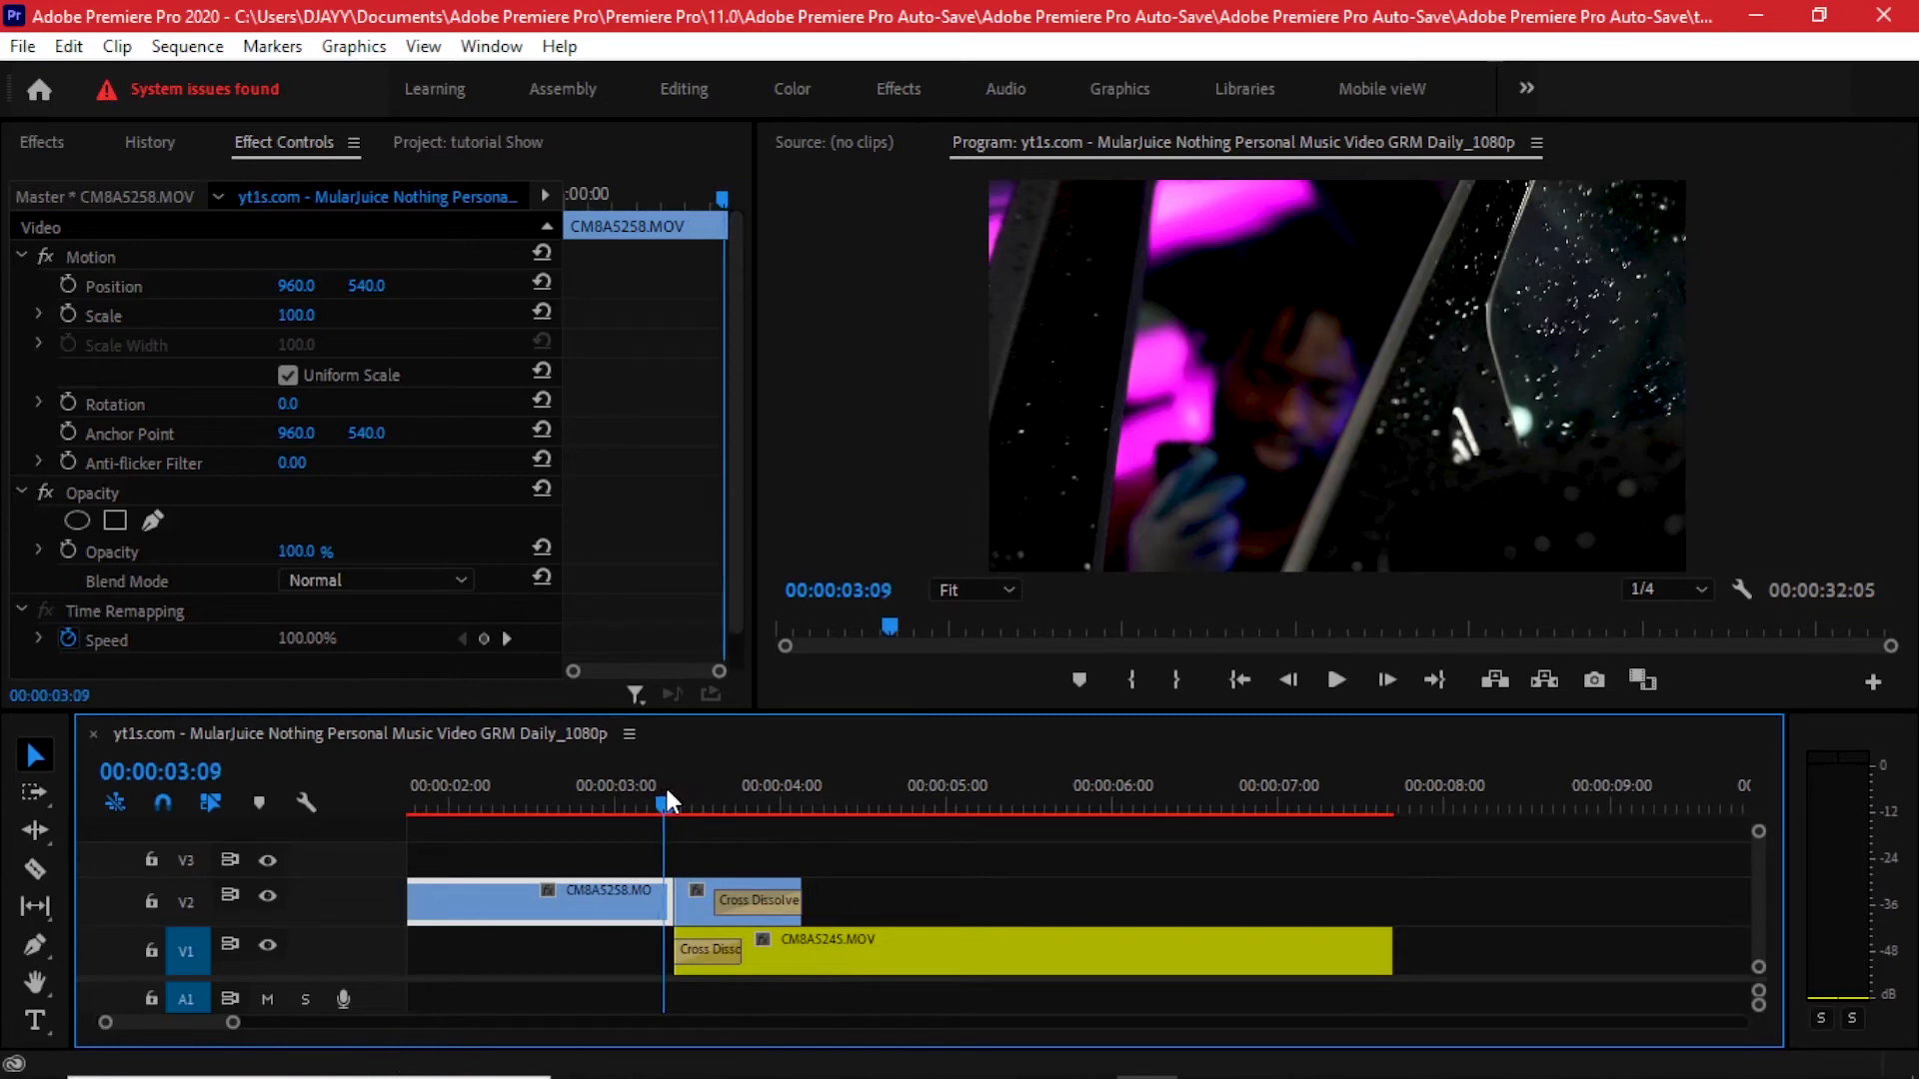
{"action": "left_click_drag", "start_coordinate": [665, 799], "coordinate": [704, 790]}
{"action": "left_click", "coordinate": [699, 902]}
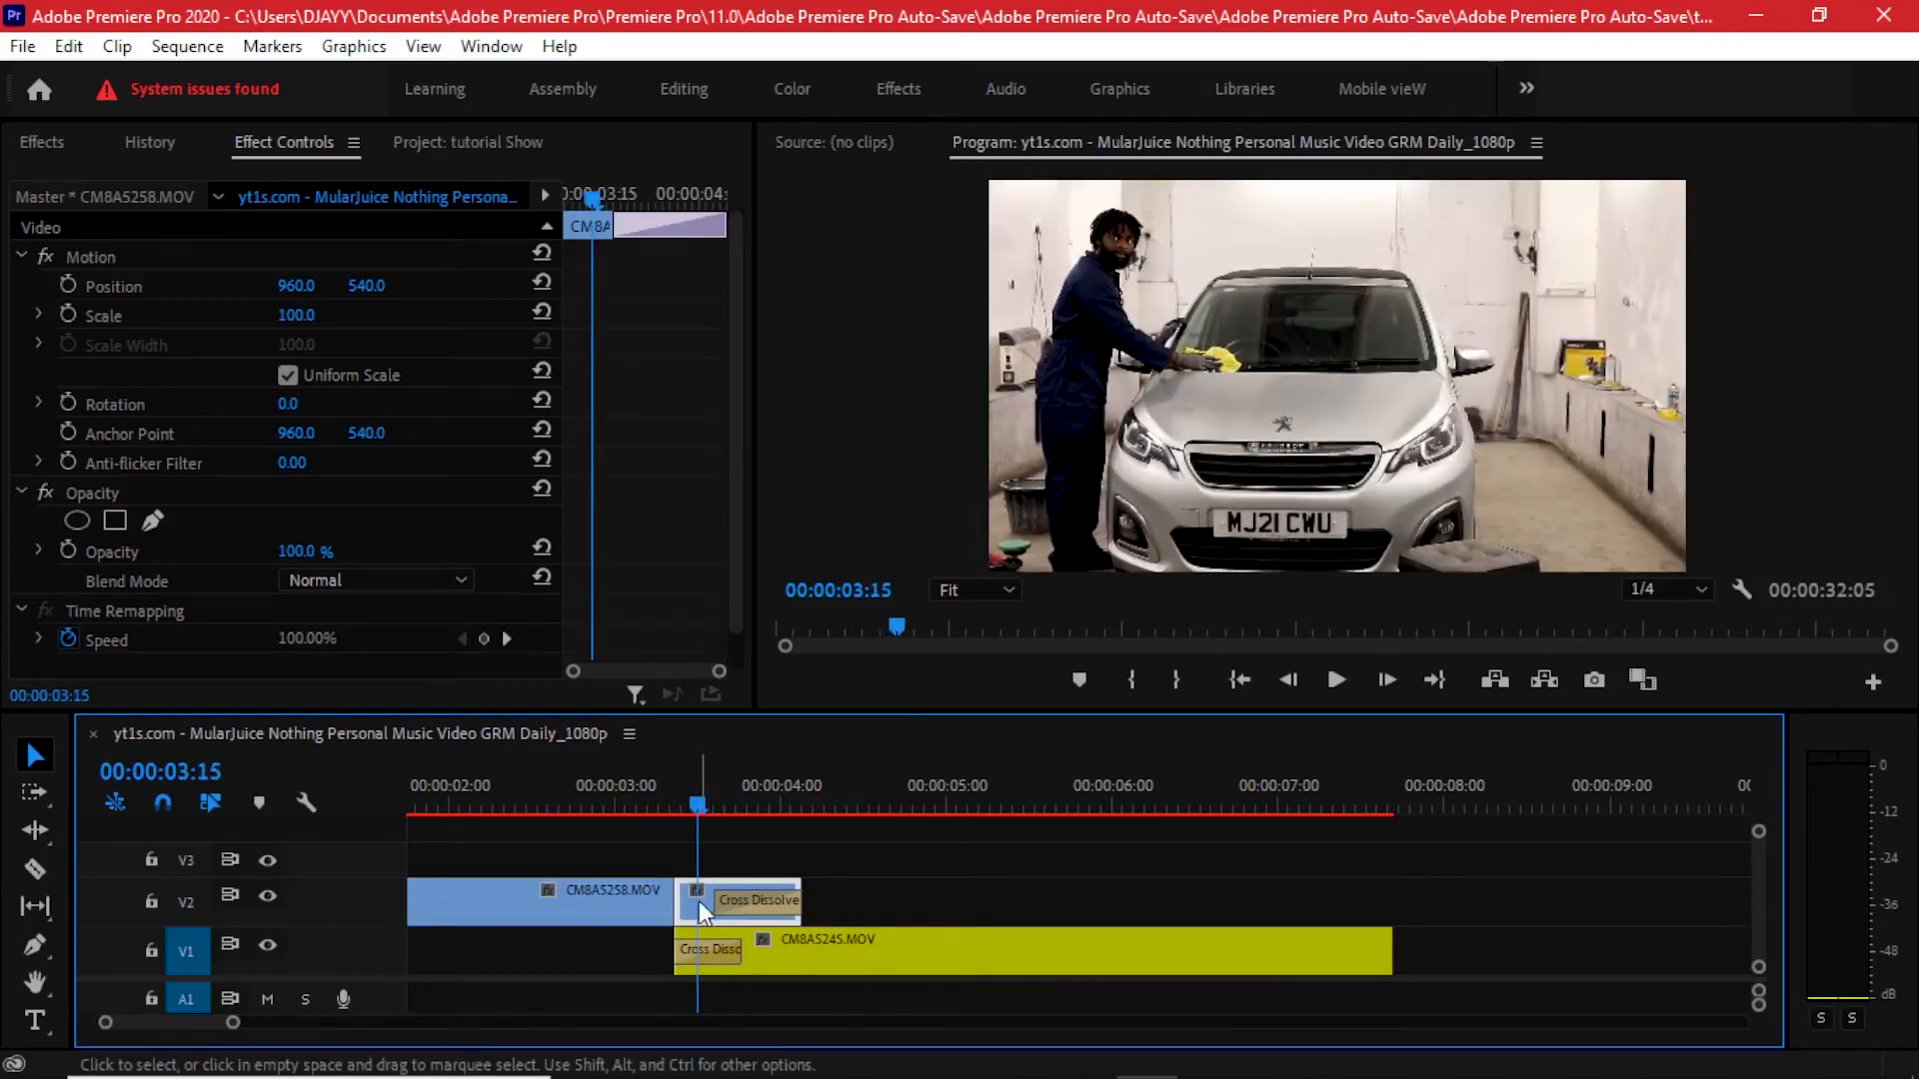
- Set the overlapping segment's blend mode to Luminosity
{"action": "scroll", "coordinate": [613, 513], "scroll_direction": "down", "scroll_amount": 1}
{"action": "left_click", "coordinate": [386, 544]}
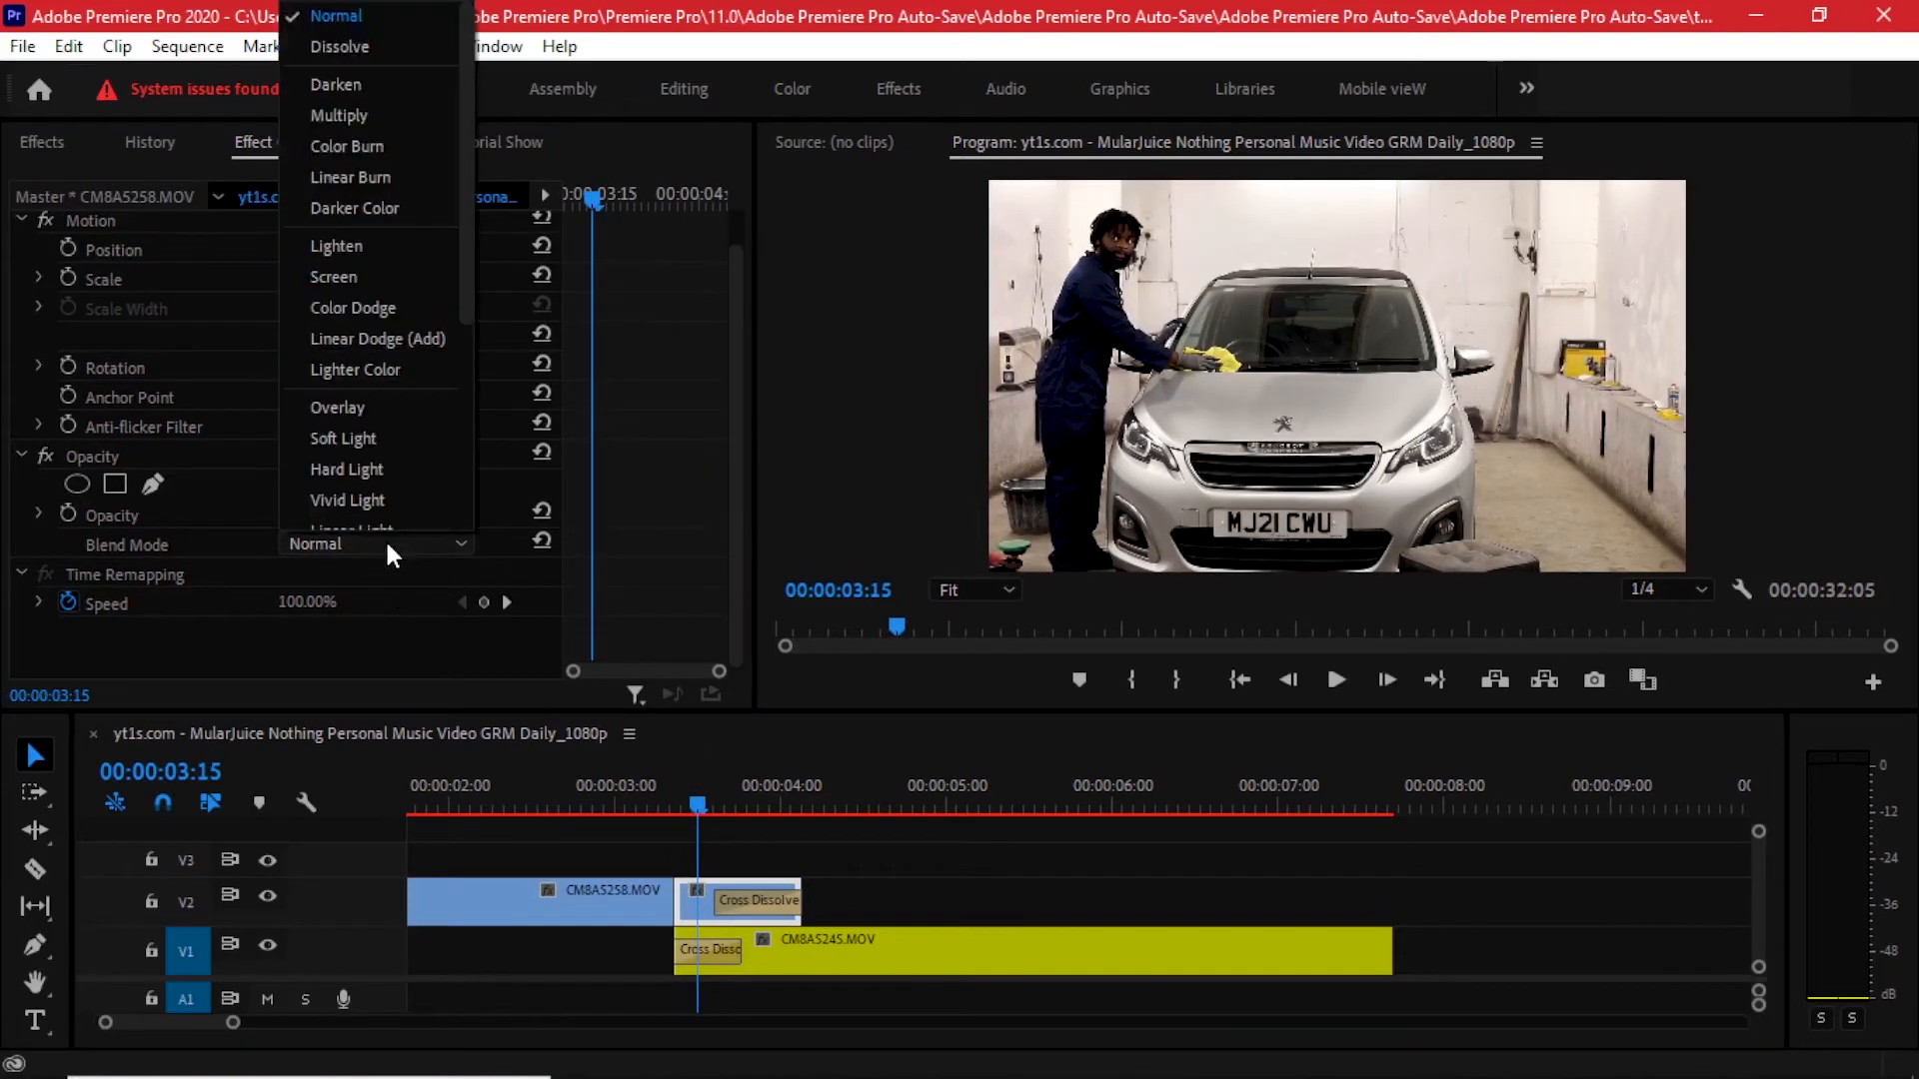
{"action": "scroll", "coordinate": [364, 388], "scroll_direction": "down", "scroll_amount": 4}
{"action": "left_click", "coordinate": [378, 510]}
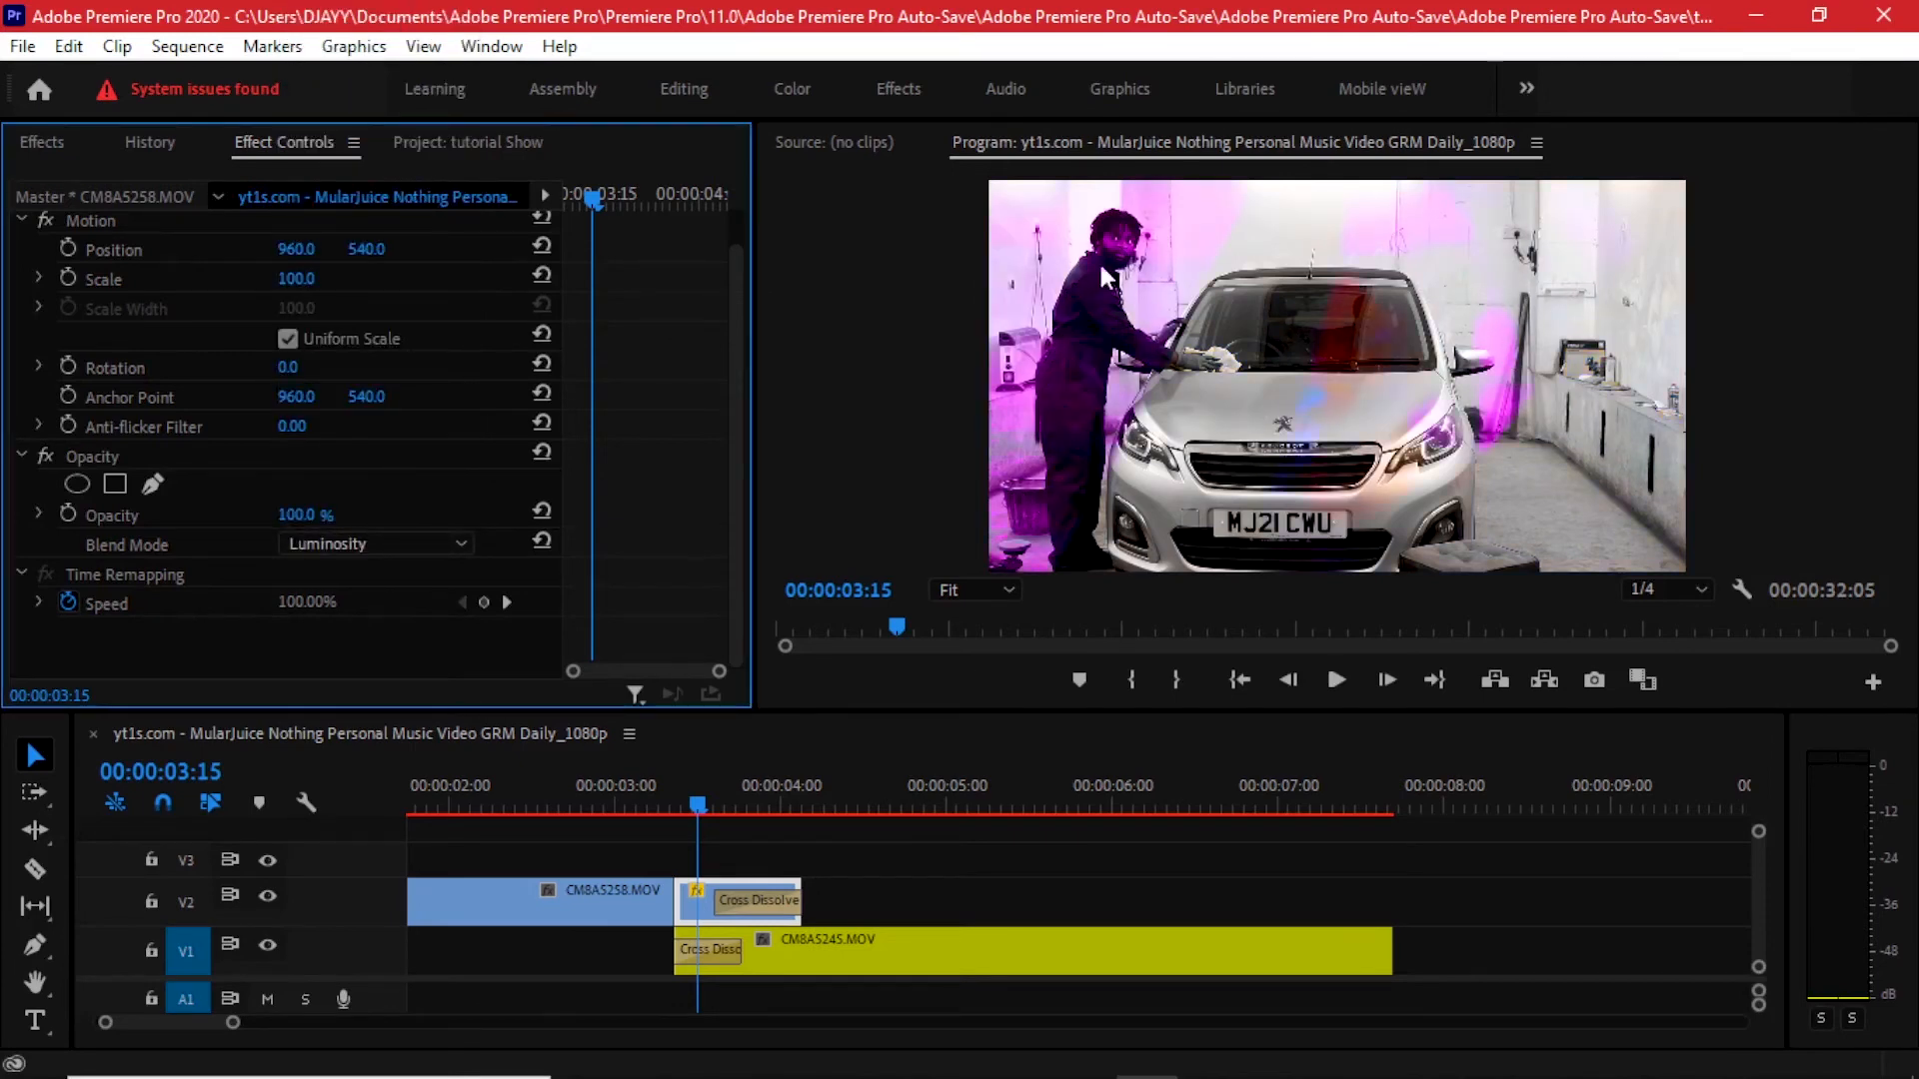
- Zoom the timeline out, scrub through the overlap, and change the segment's blend mode to Divide
{"action": "left_click", "coordinate": [809, 957]}
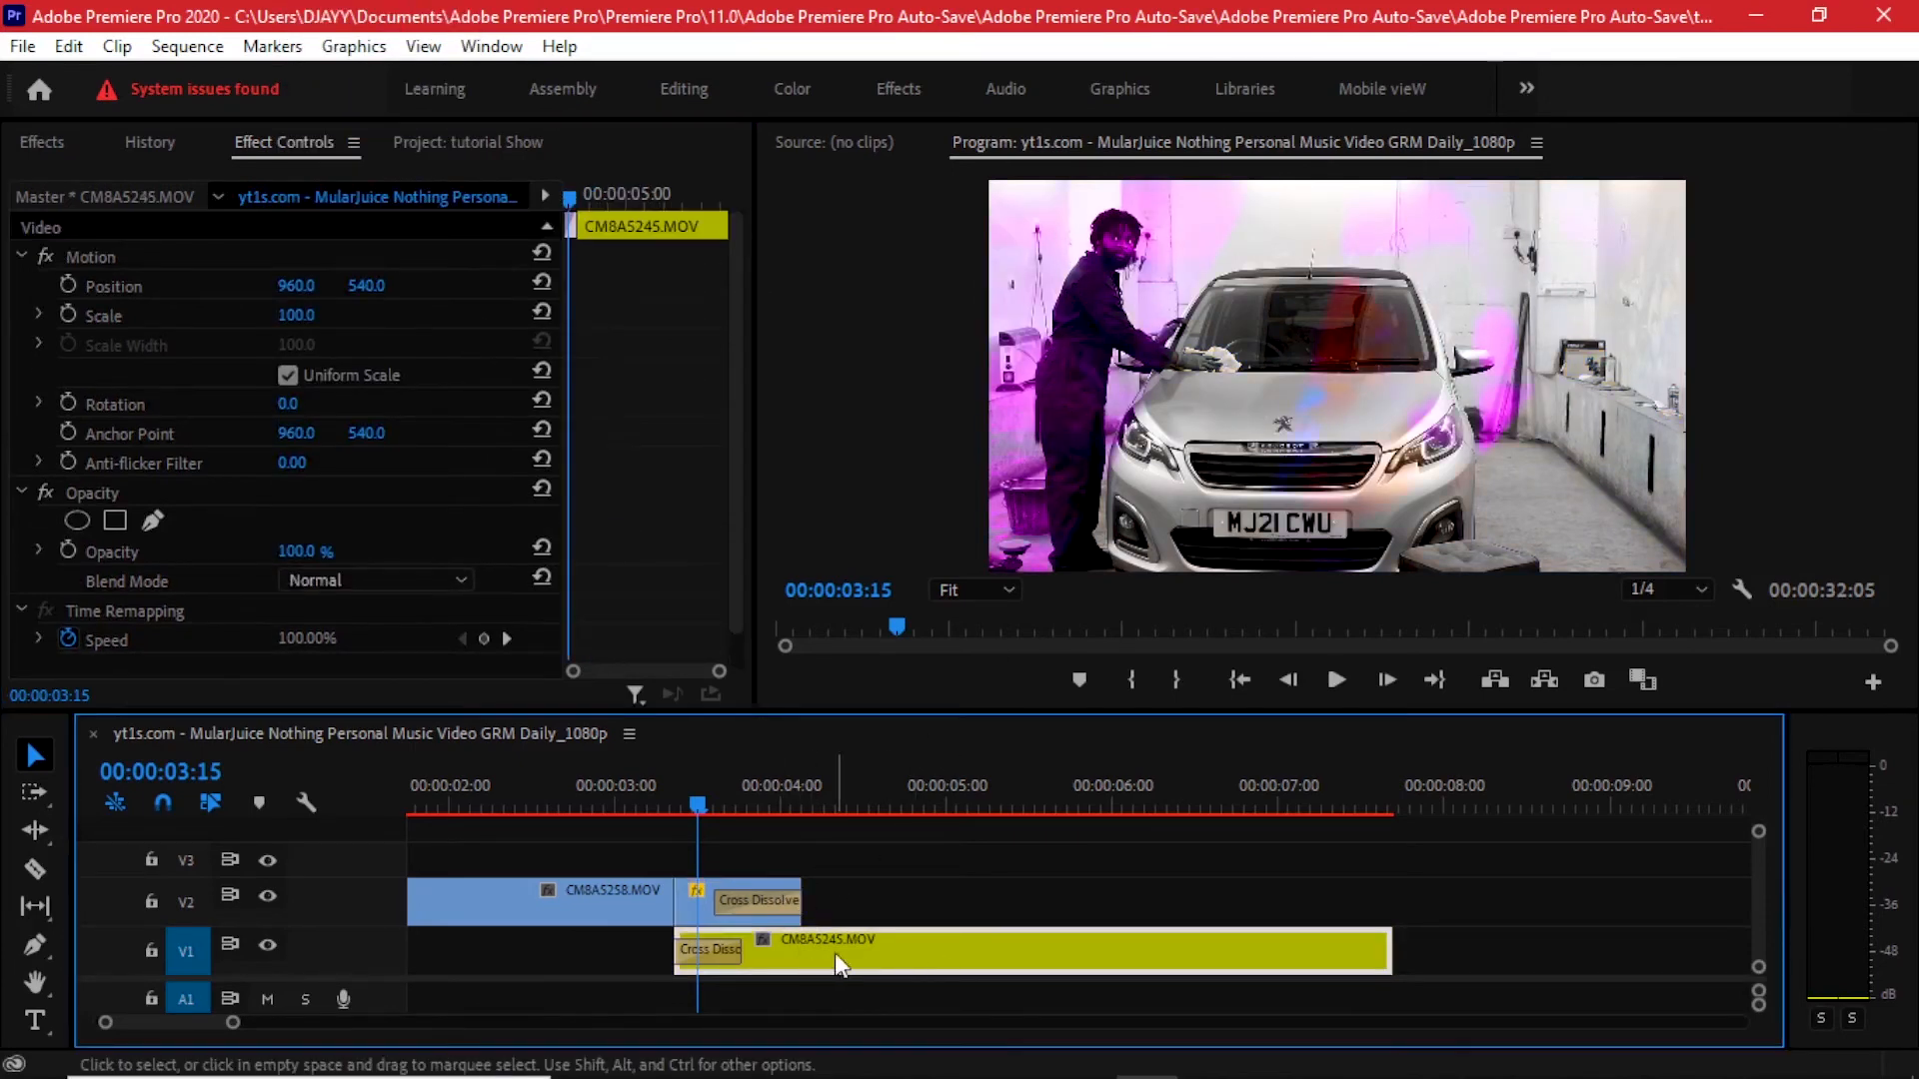
{"action": "left_click_drag", "start_coordinate": [698, 804], "coordinate": [565, 803]}
{"action": "scroll", "coordinate": [635, 842], "scroll_direction": "down", "scroll_amount": 2}
{"action": "left_click_drag", "start_coordinate": [694, 787], "coordinate": [956, 764]}
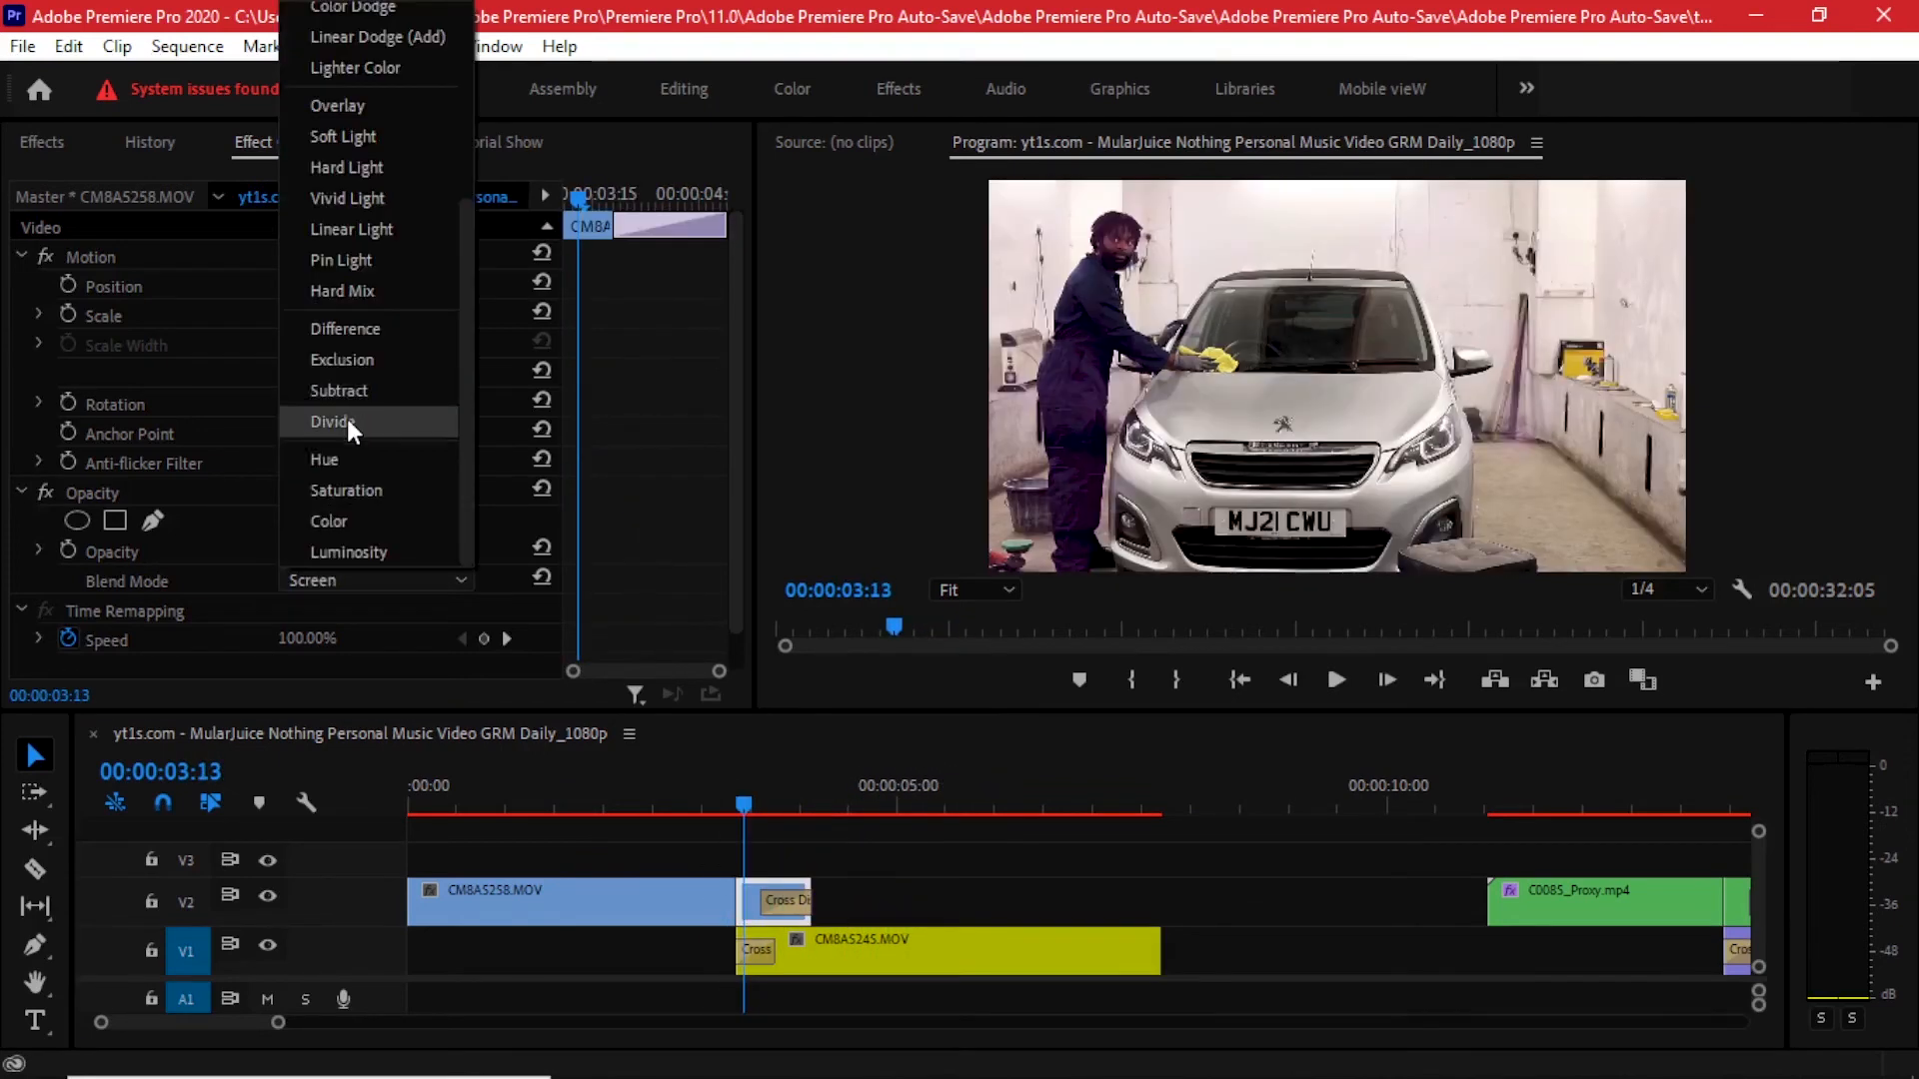
{"action": "left_click", "coordinate": [345, 420]}
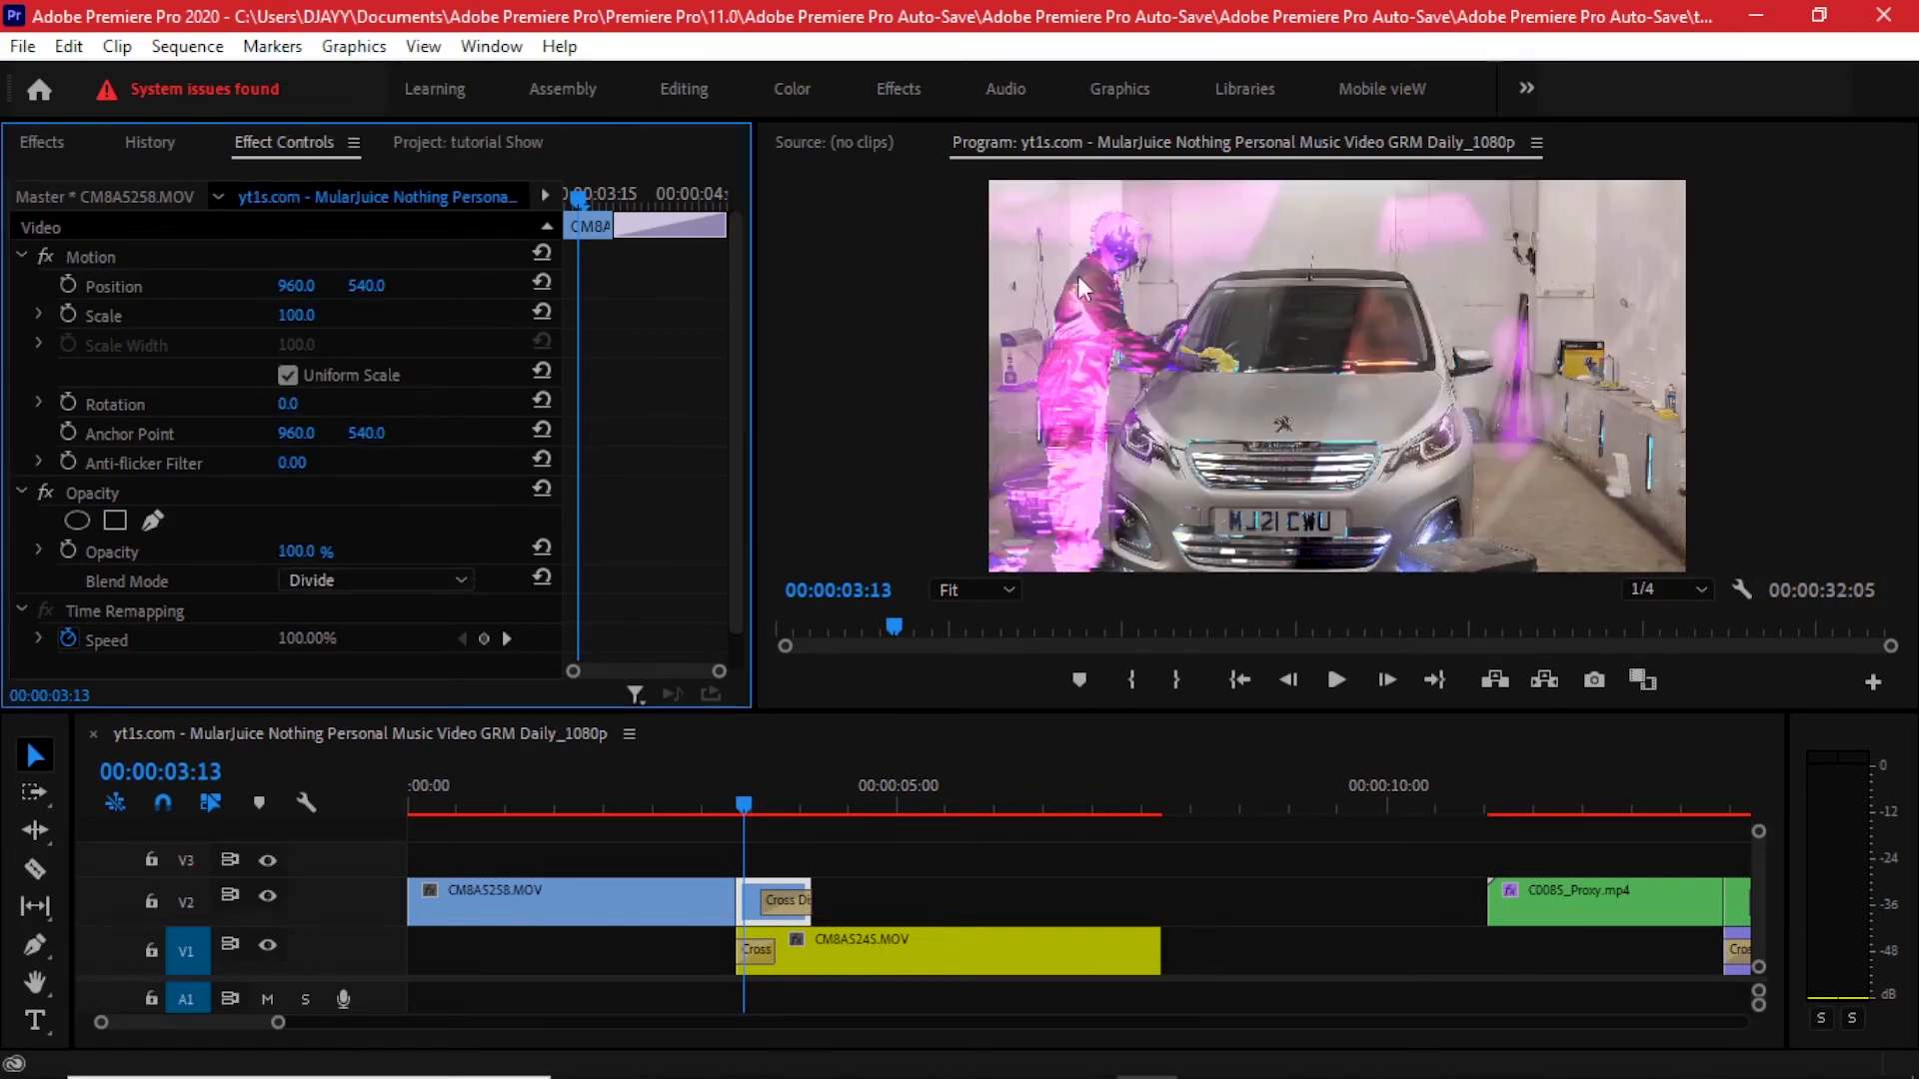
- Zoom the timeline in and scrub through the Divide-blended overlap
{"action": "scroll", "coordinate": [770, 817], "scroll_direction": "up", "scroll_amount": 2}
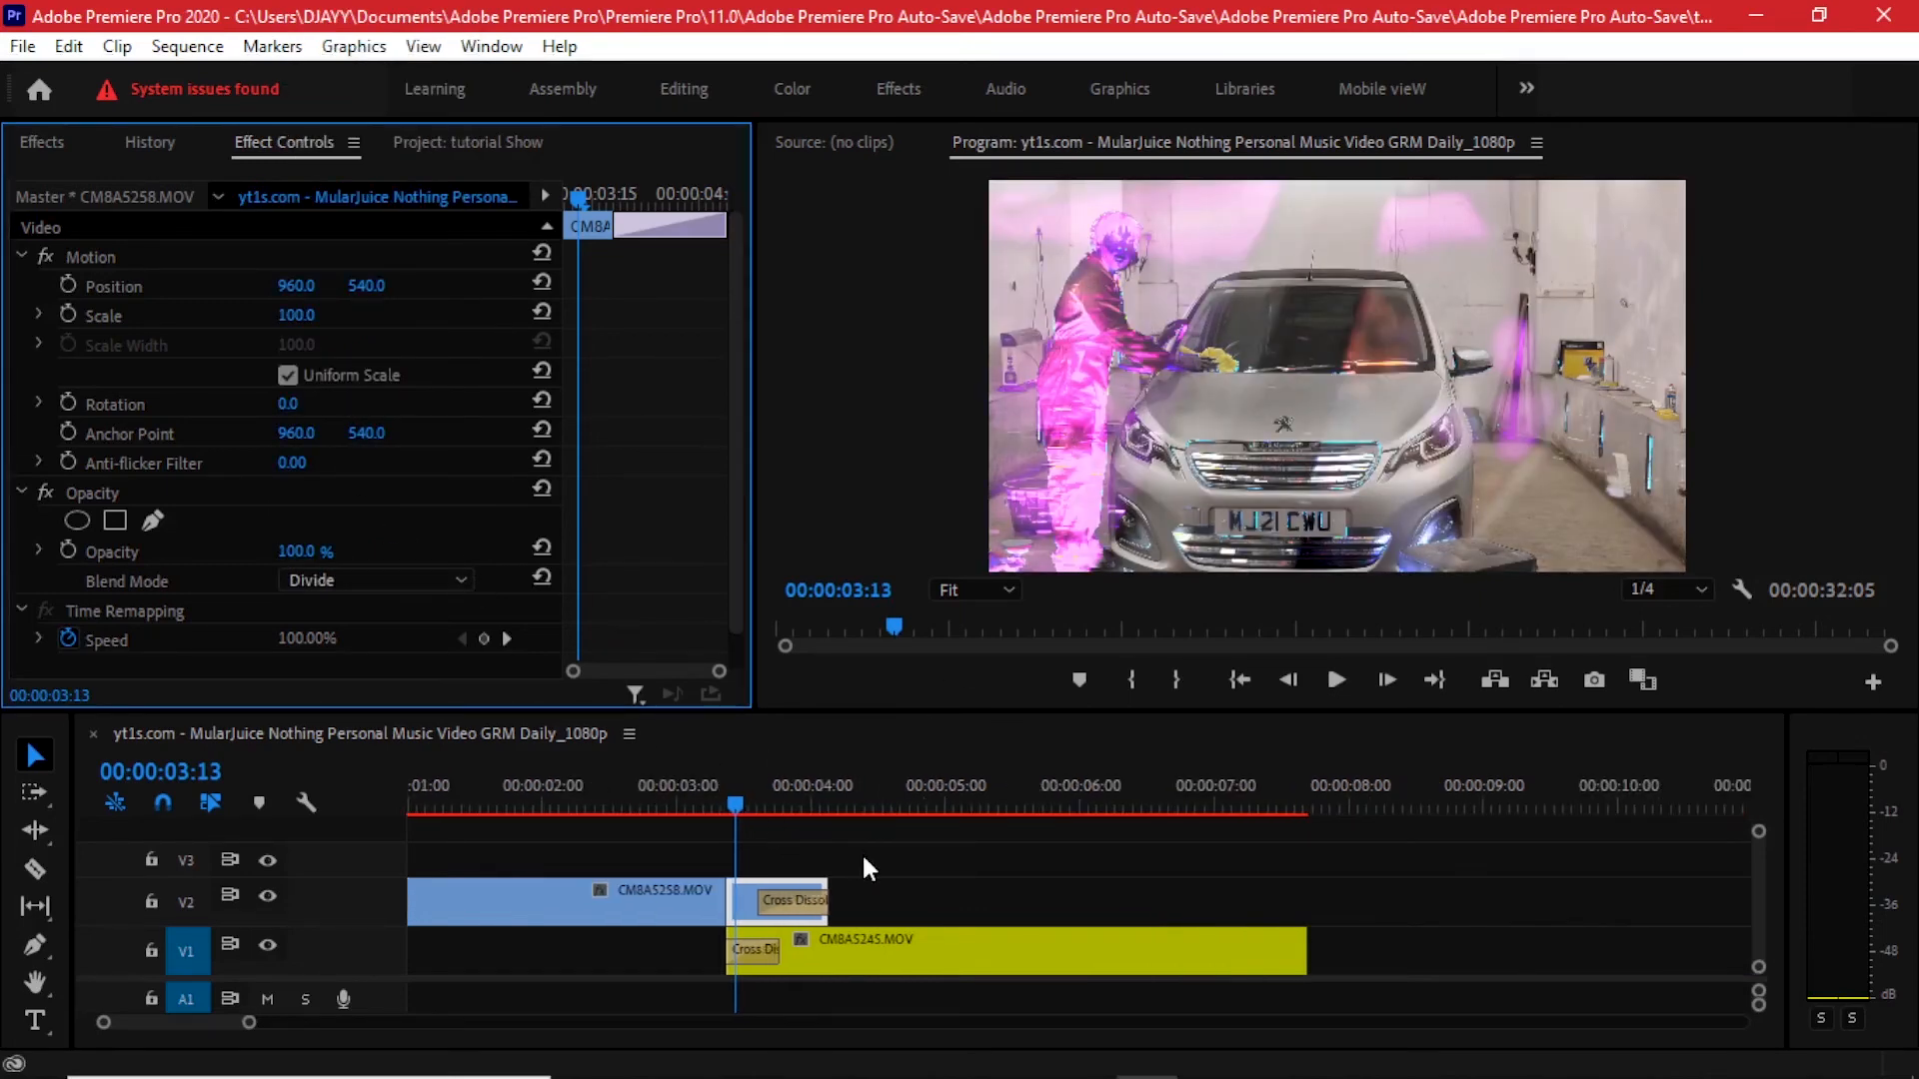
{"action": "scroll", "coordinate": [861, 852], "scroll_direction": "up", "scroll_amount": 2}
{"action": "mouse_move", "coordinate": [878, 792]}
{"action": "left_mouse_down"}
{"action": "mouse_move", "coordinate": [782, 791]}
{"action": "mouse_move", "coordinate": [1119, 748]}
{"action": "mouse_move", "coordinate": [902, 800]}
{"action": "left_mouse_up"}
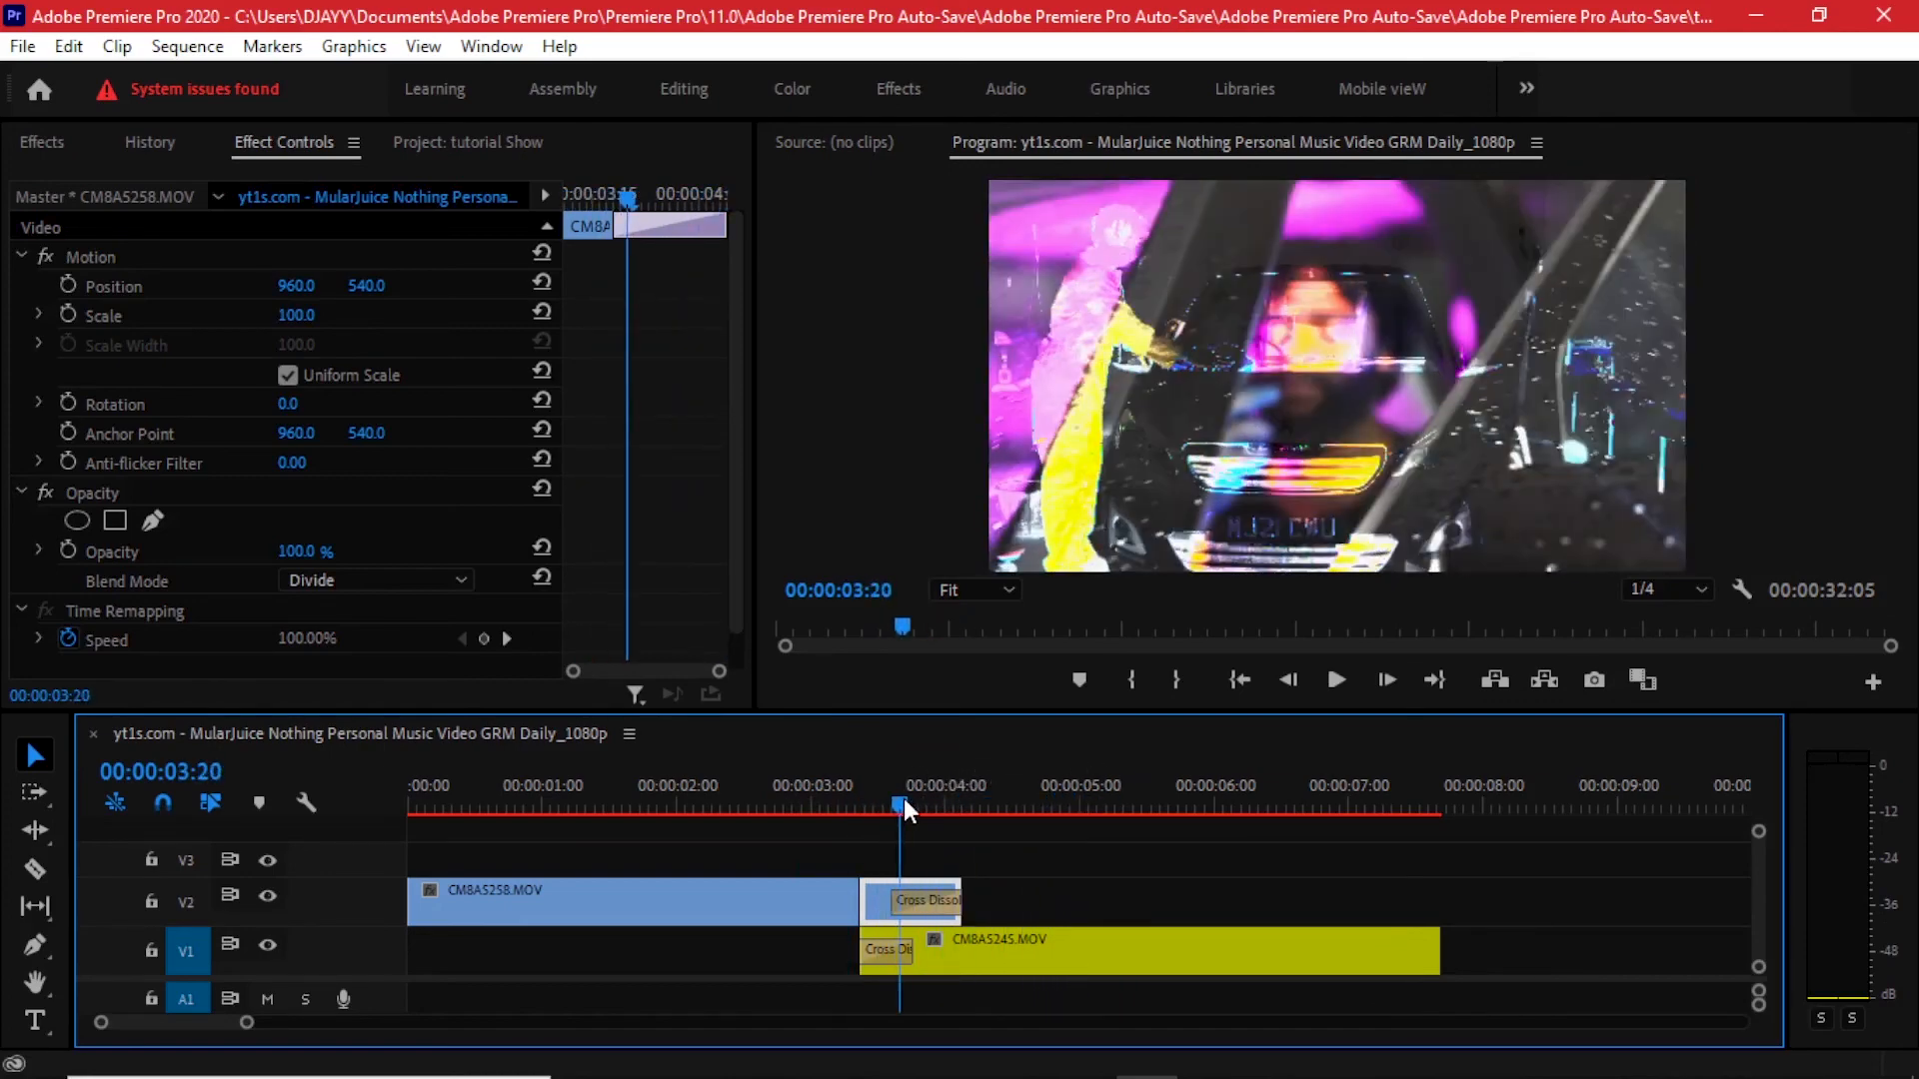
- Open the segment's blend mode list and browse the available modes
{"action": "left_click", "coordinate": [374, 575]}
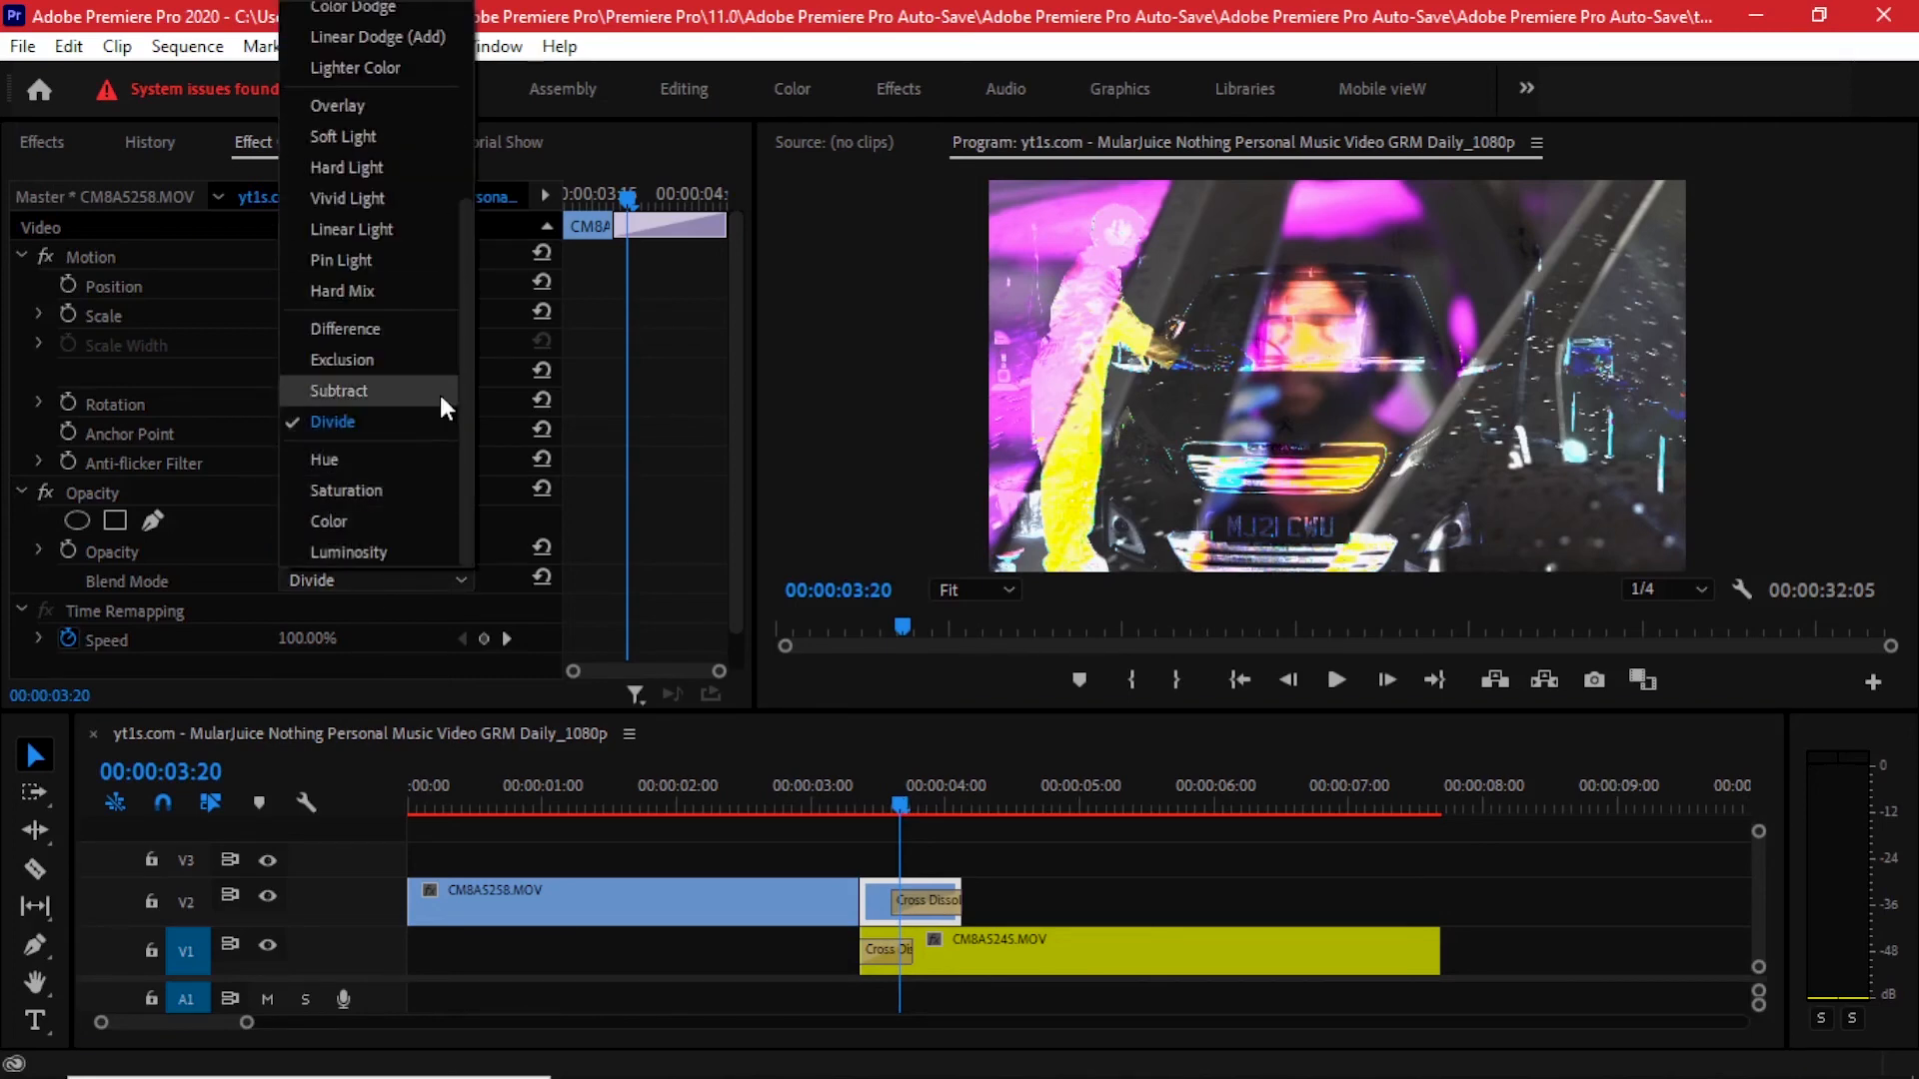
{"action": "scroll", "coordinate": [386, 236], "scroll_direction": "up", "scroll_amount": 3}
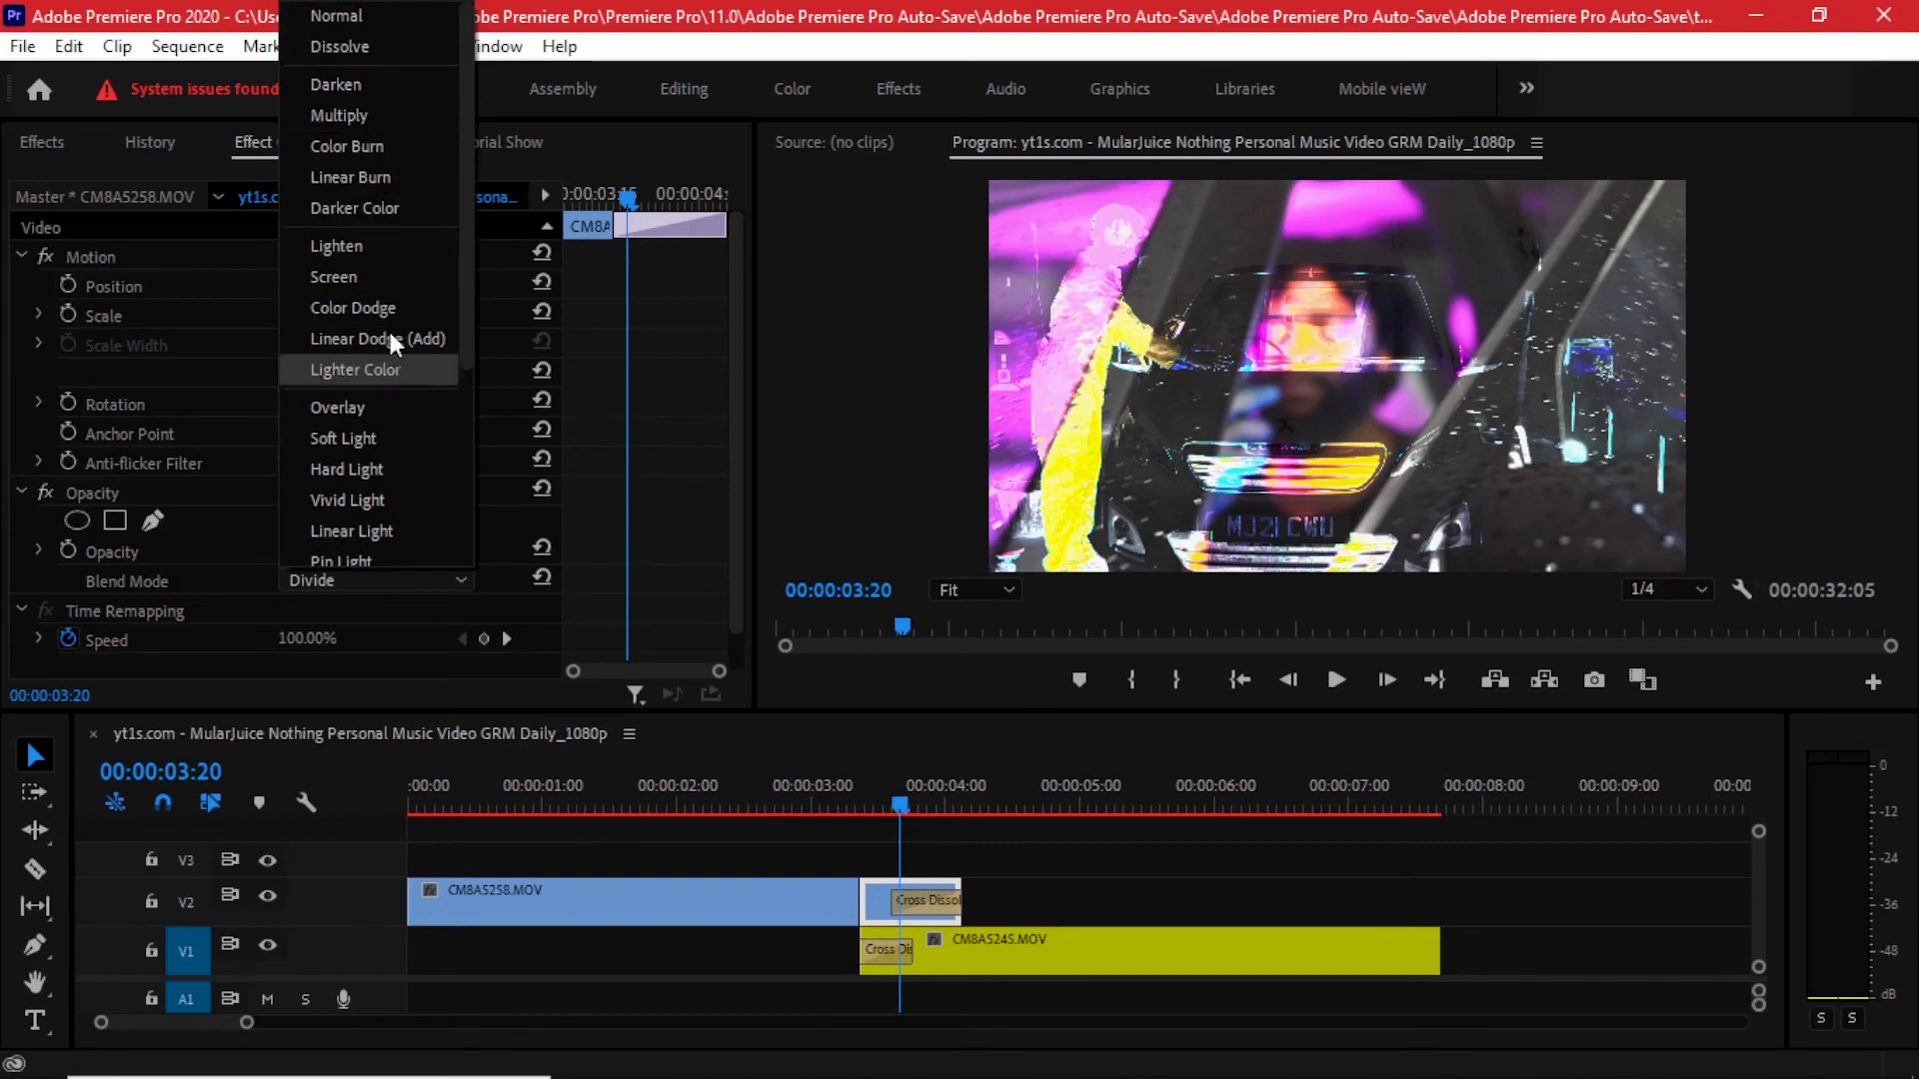
{"action": "left_click_drag", "start_coordinate": [944, 812], "coordinate": [801, 788]}
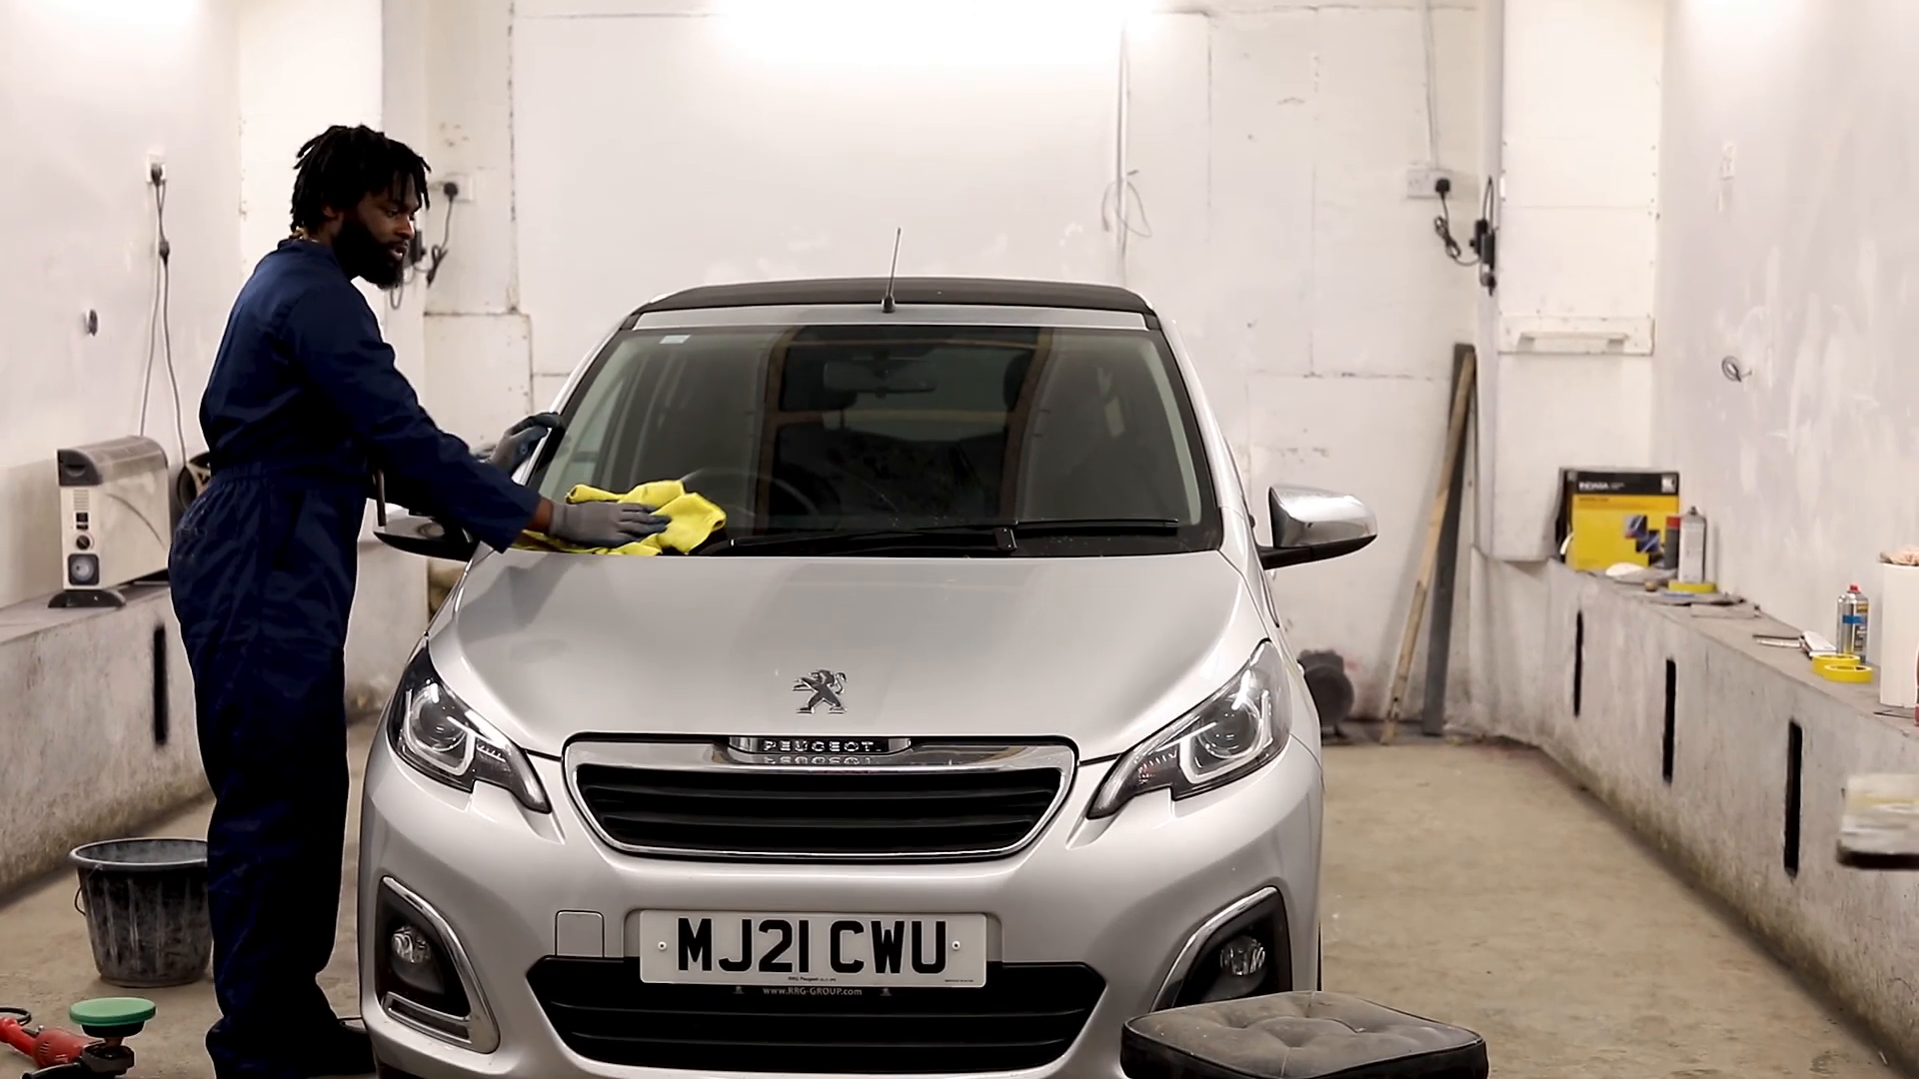